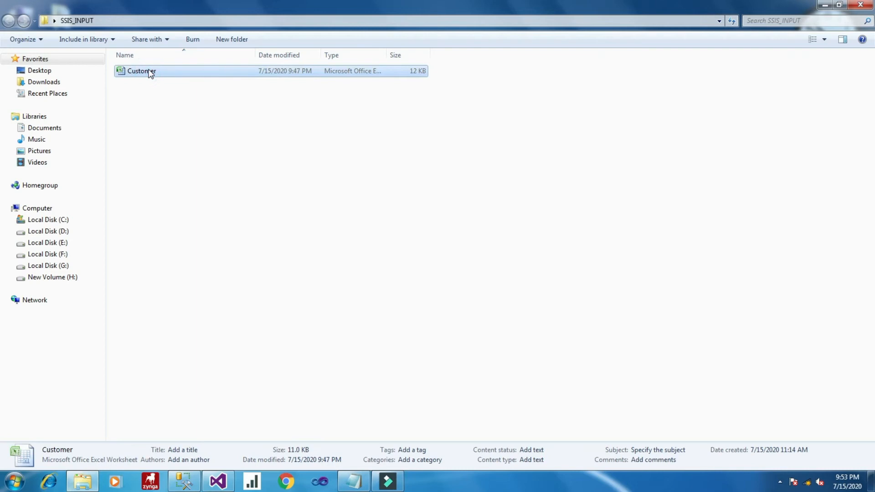
- Examine the customer data on the CT, IT, EE and MECH sheets of the Customer workbook in SSIS_INPUT, and close the workbook
double_click(151, 72)
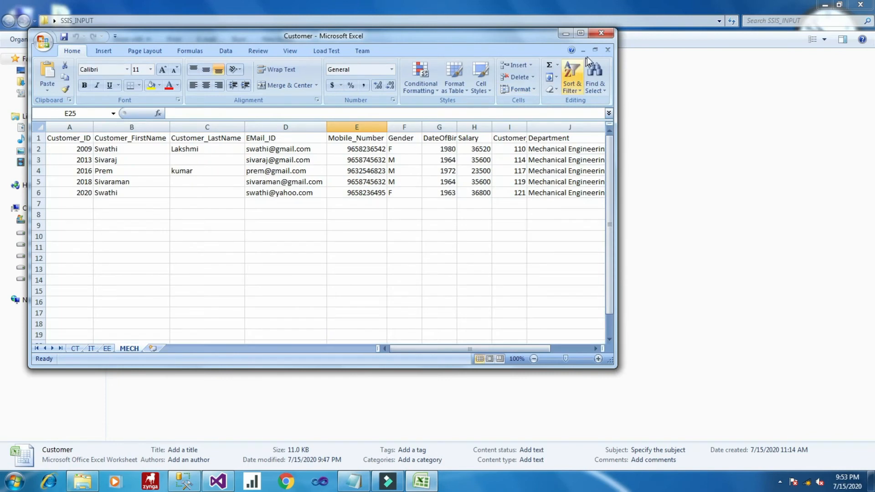
left_click(580, 33)
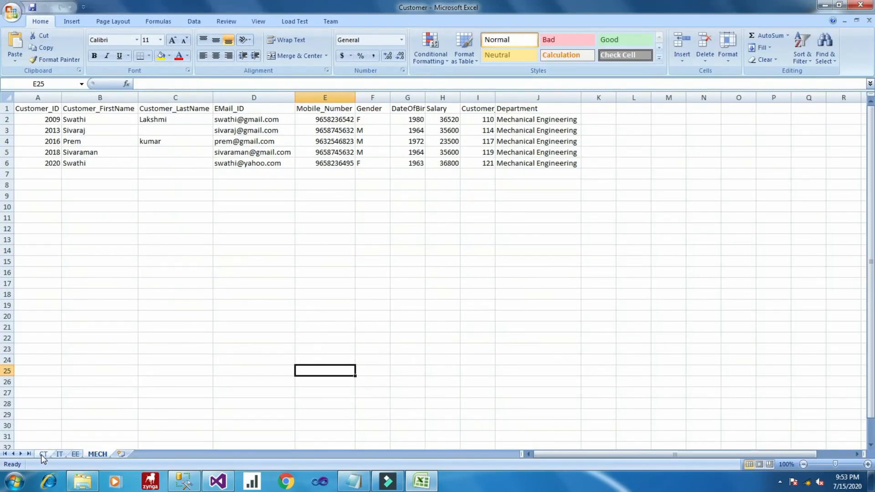
left_click(44, 454)
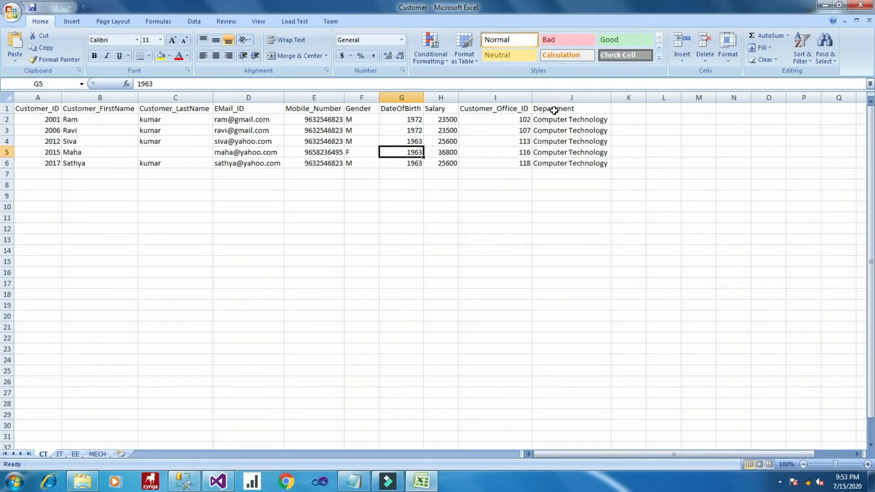
left_click(59, 454)
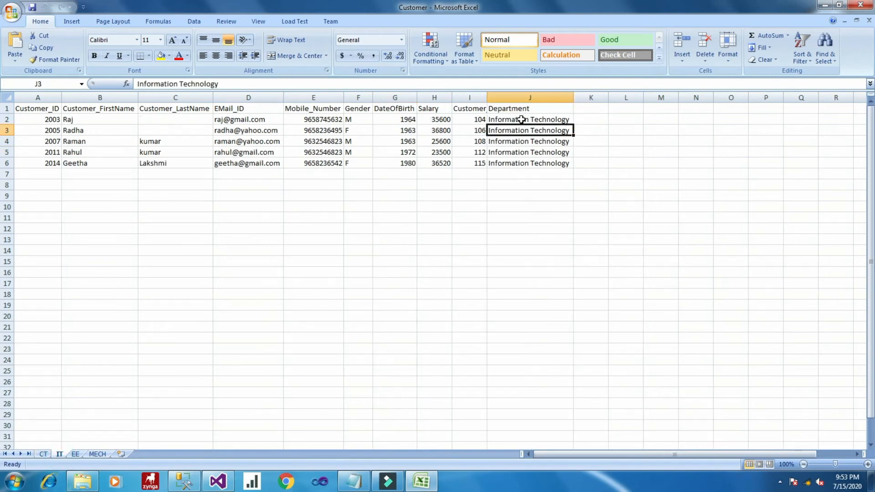
left_click(76, 454)
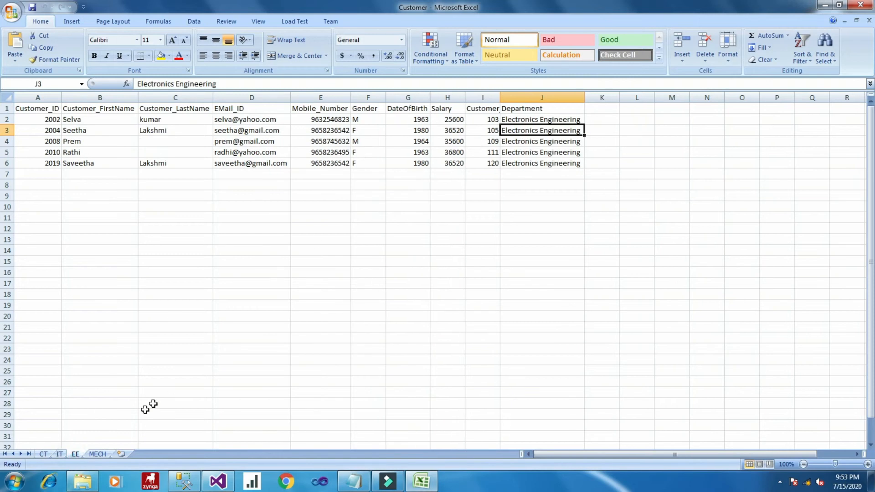
left_click(98, 454)
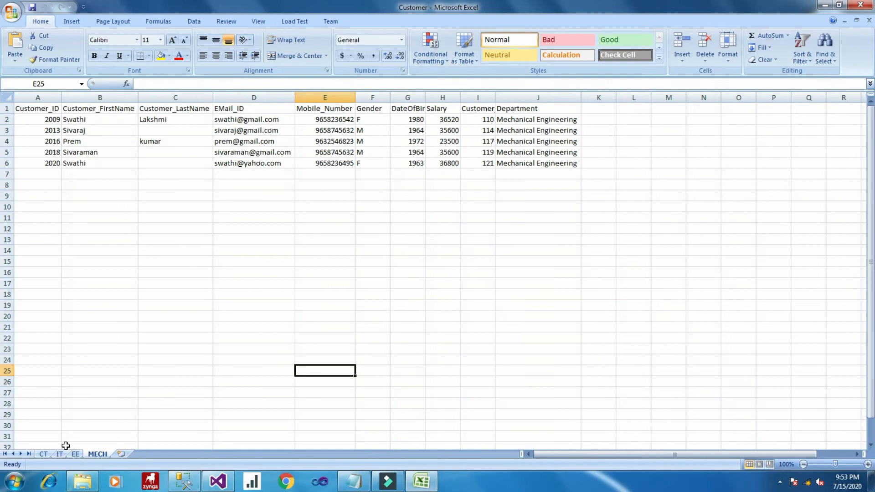
left_click(44, 454)
left_click(59, 454)
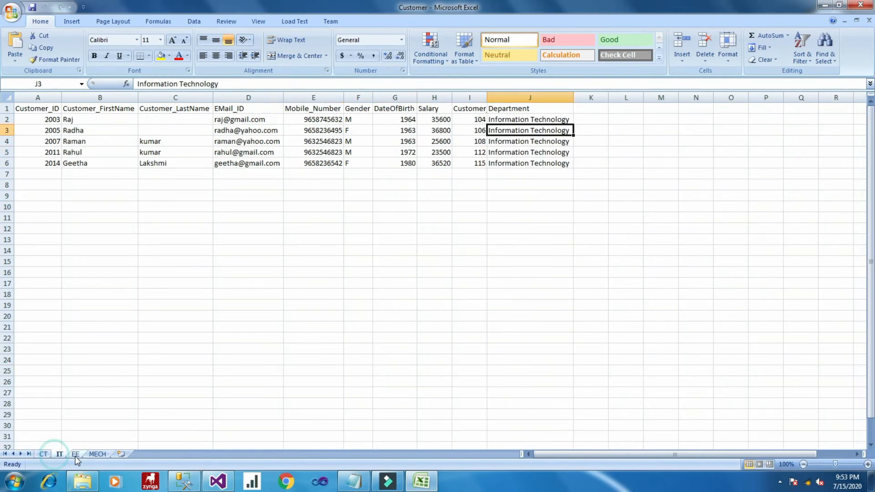
left_click(76, 454)
left_click(98, 454)
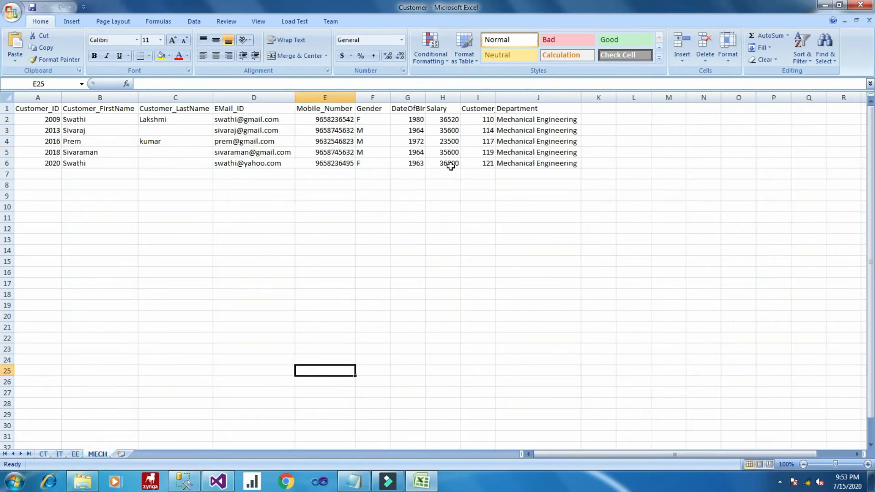
left_click(860, 4)
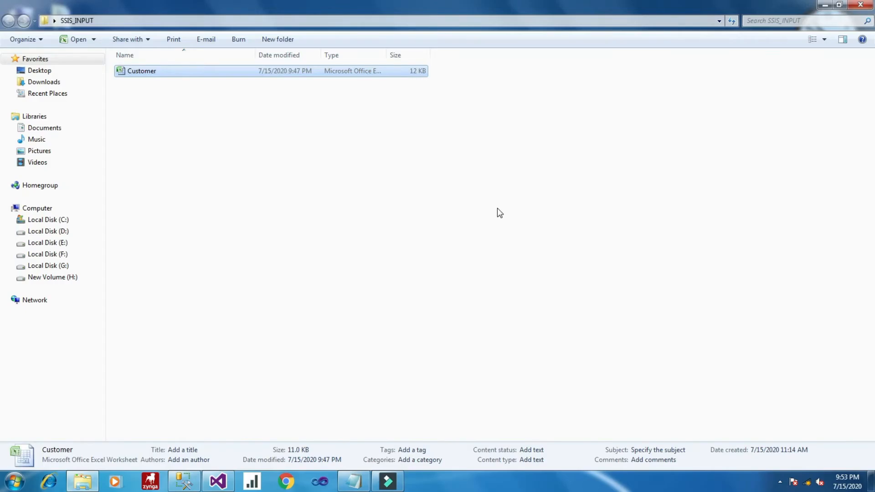
left_click(825, 5)
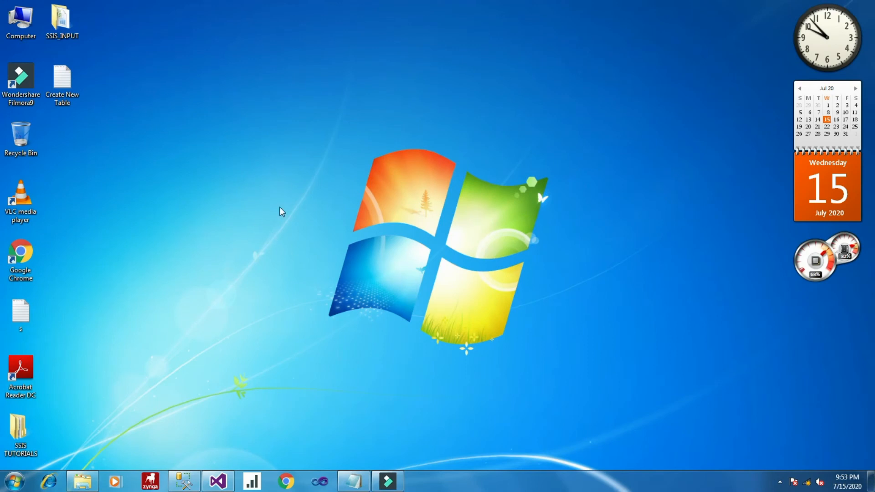
- Switch to SQL Server Management Studio and execute only the SELECT TOP 1000 query on [TRAINER].[dbo].[Customer]
left_click(184, 481)
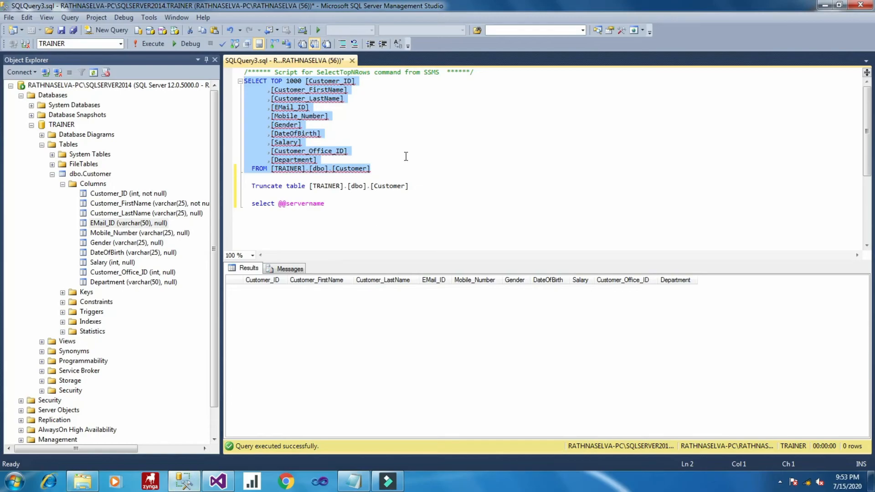
left_click(371, 171)
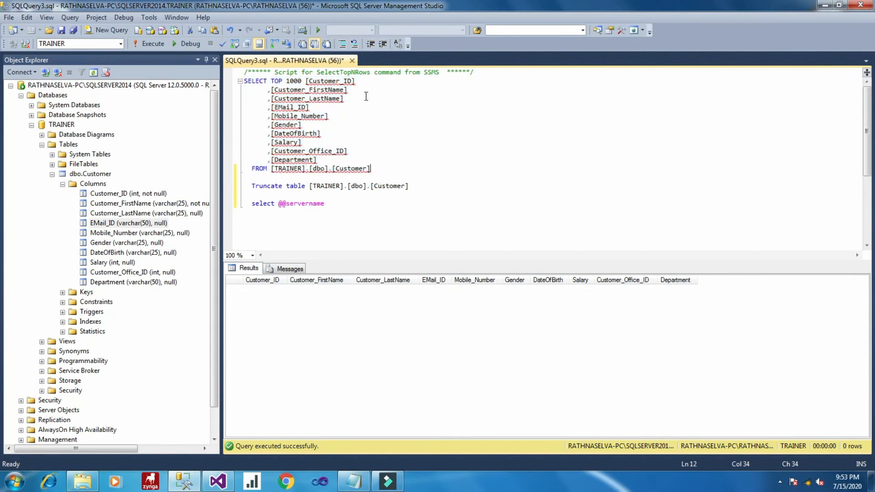
left_click_drag(370, 168, 252, 82)
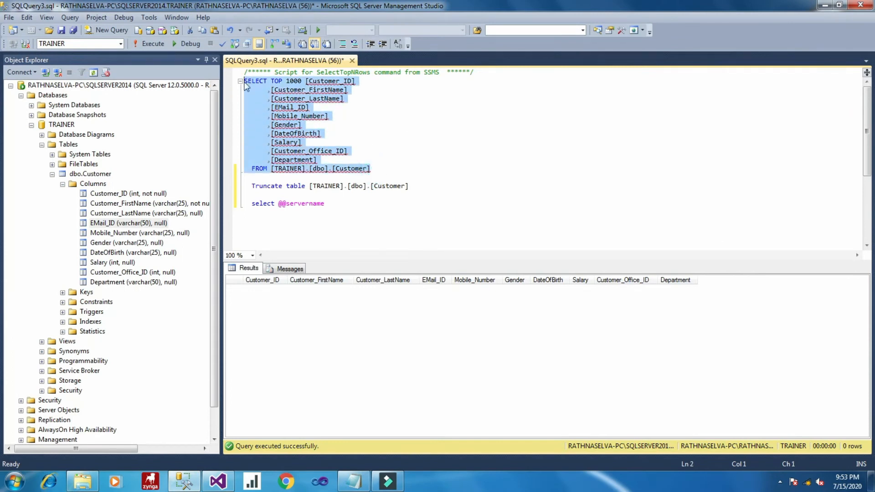
left_click(142, 43)
- Switch to Visual Studio and add a new SSIS package to the SSIS TUTORIALS project
left_click(218, 481)
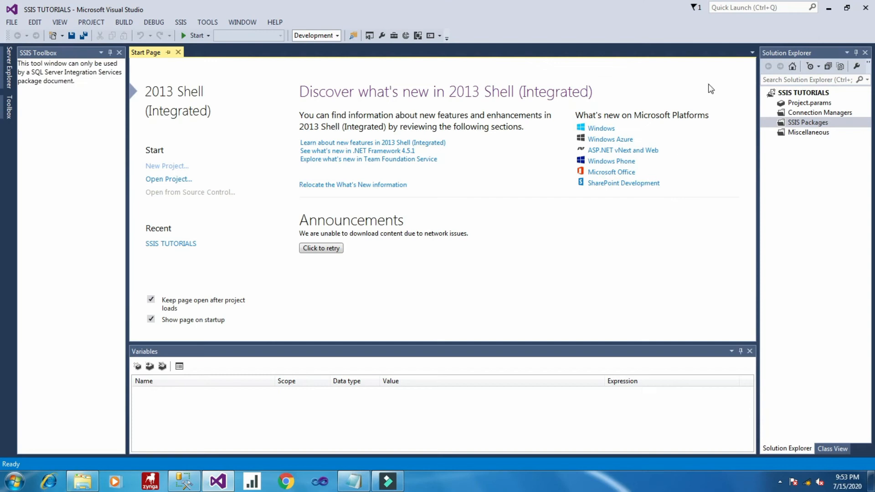
right_click(795, 123)
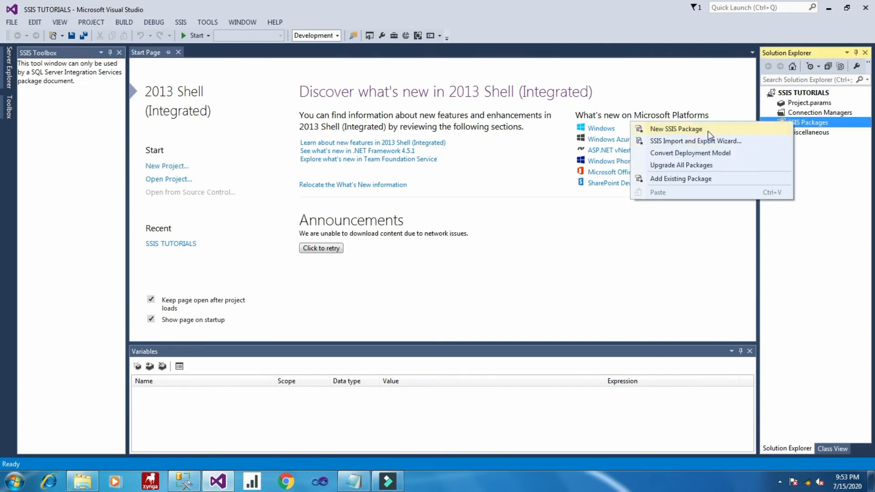
left_click(707, 132)
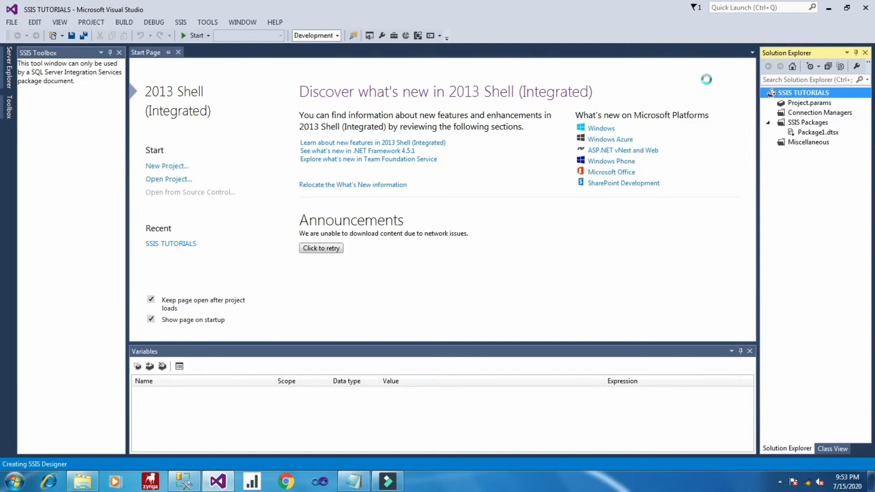
left_click(823, 132)
right_click(814, 134)
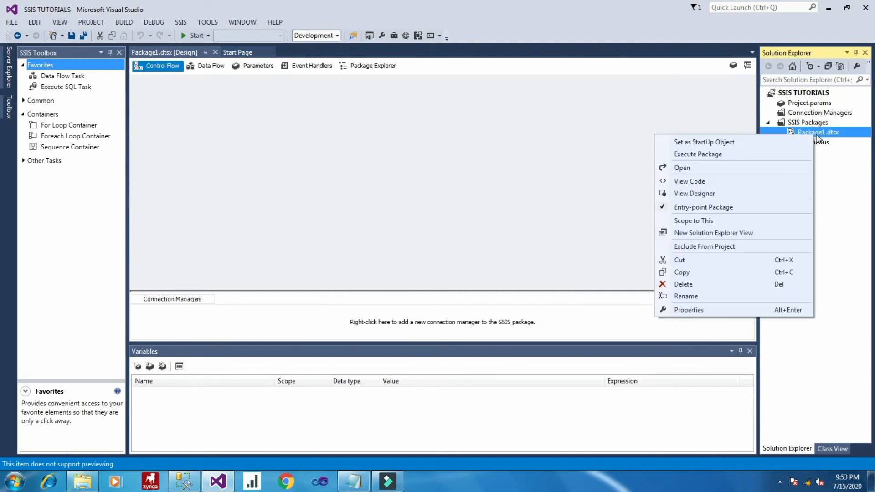
left_click(686, 297)
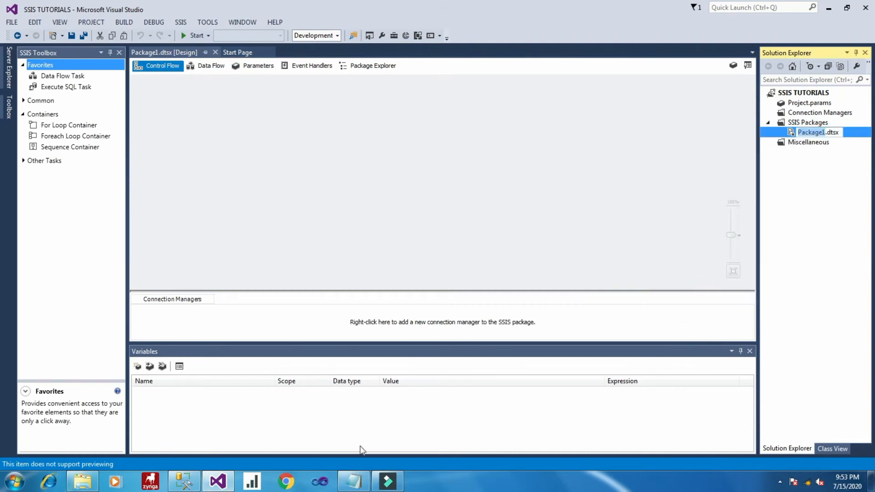
- Switch to the Notepad file s and copy the package name LoadMultipleExcelSheetsToSQLServerTable
left_click(354, 481)
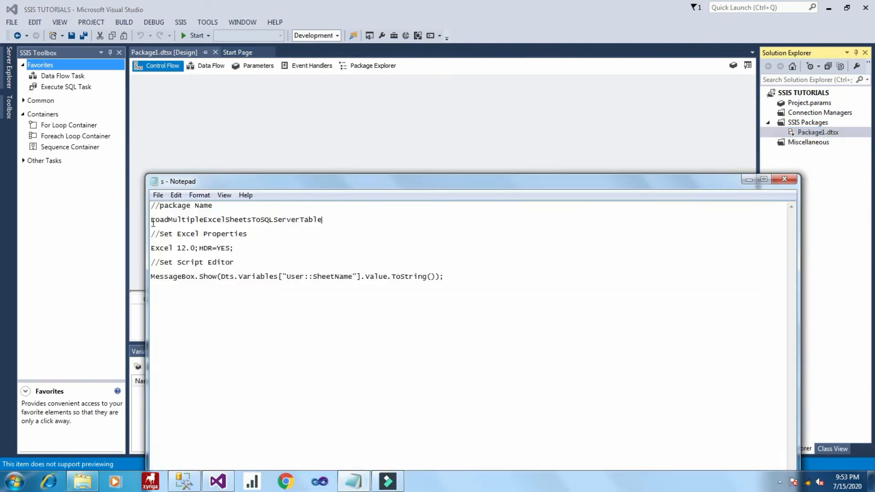
left_click_drag(150, 219, 323, 219)
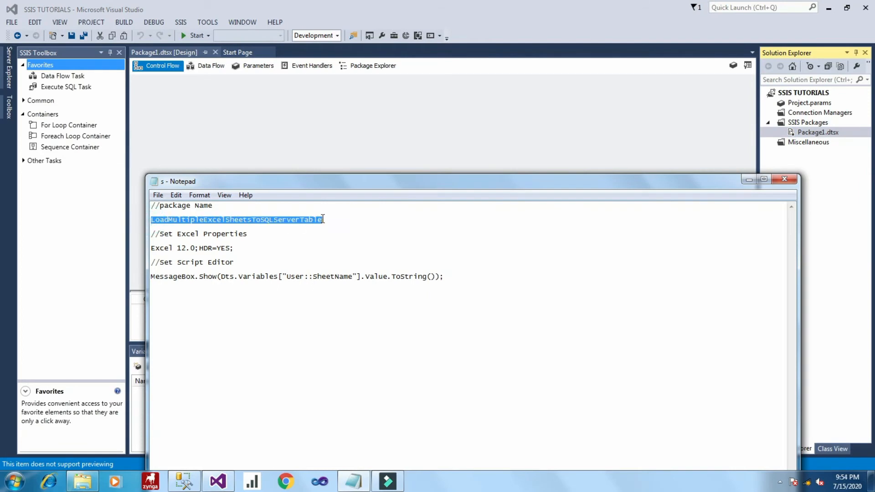
right_click(317, 219)
left_click(353, 257)
- Return to Visual Studio and rename Package1.dtsx with the copied name LoadMultipleExcelSheetsToSQLServerTable
left_click(578, 136)
right_click(813, 133)
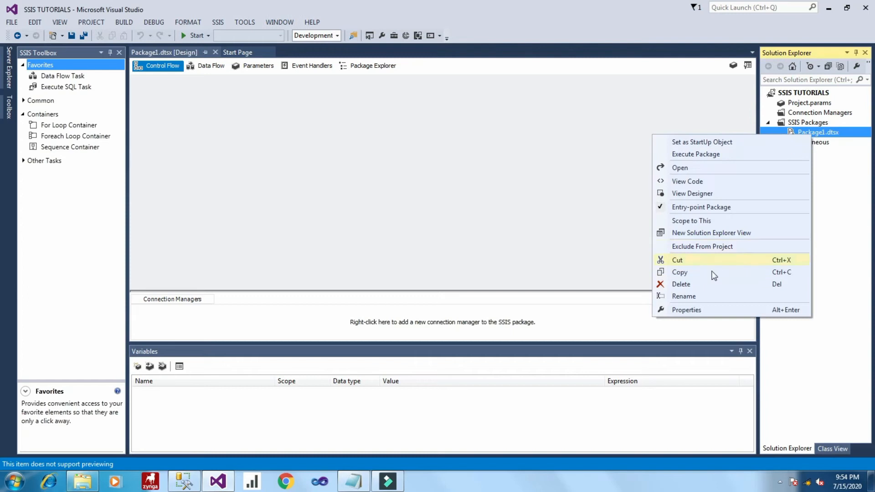
left_click(704, 299)
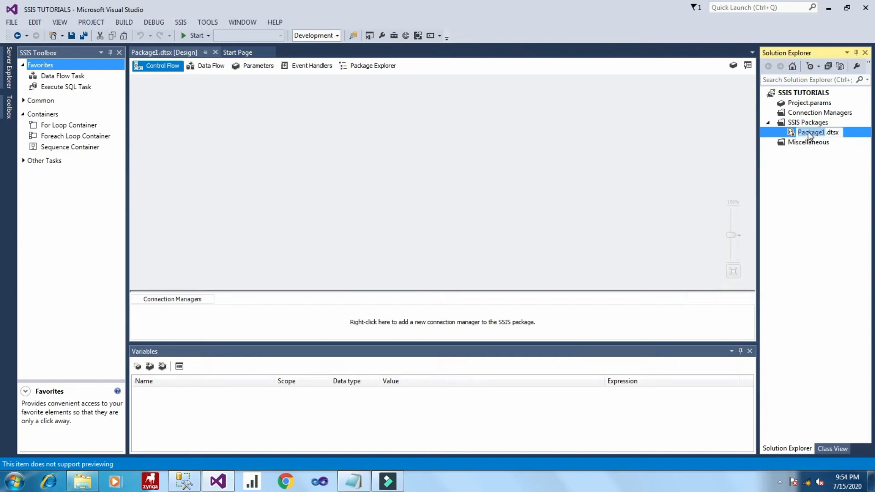
right_click(809, 135)
left_click(741, 165)
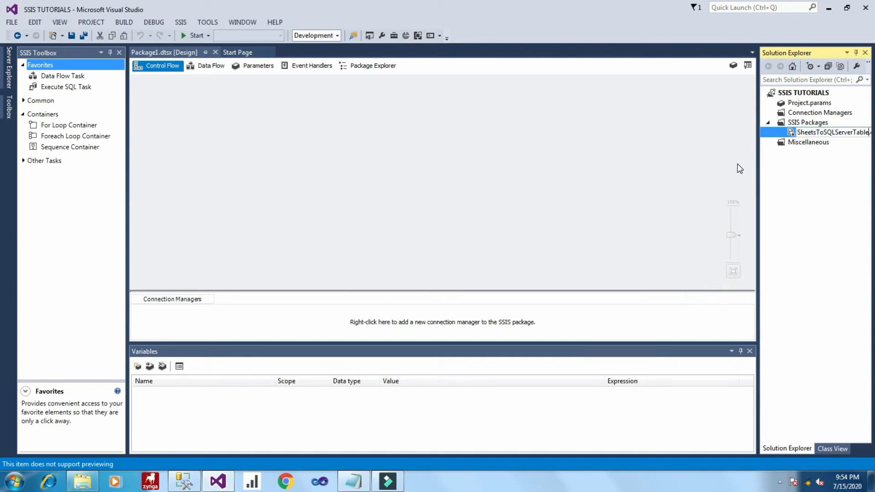
left_click(466, 150)
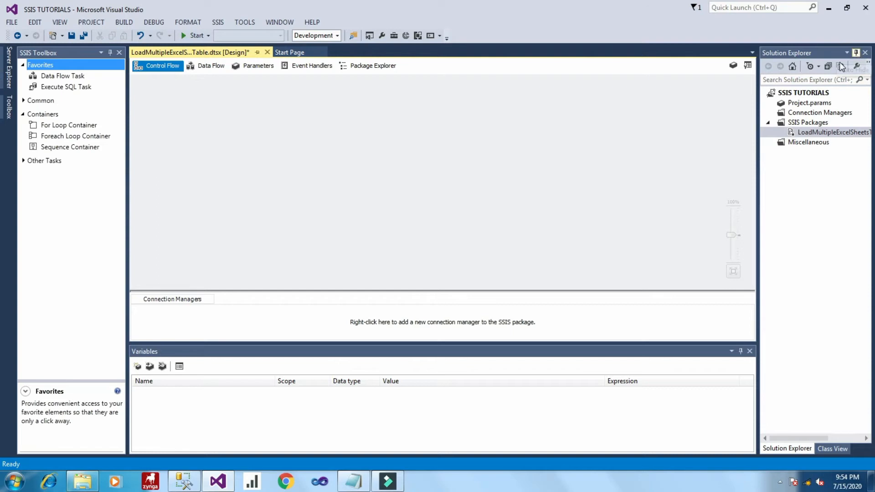
- Add a Foreach Loop Container to the package's control flow and enlarge it to make room for tasks
left_click(800, 186)
left_click(565, 116)
left_click_drag(84, 138, 238, 130)
left_click_drag(349, 108, 349, 109)
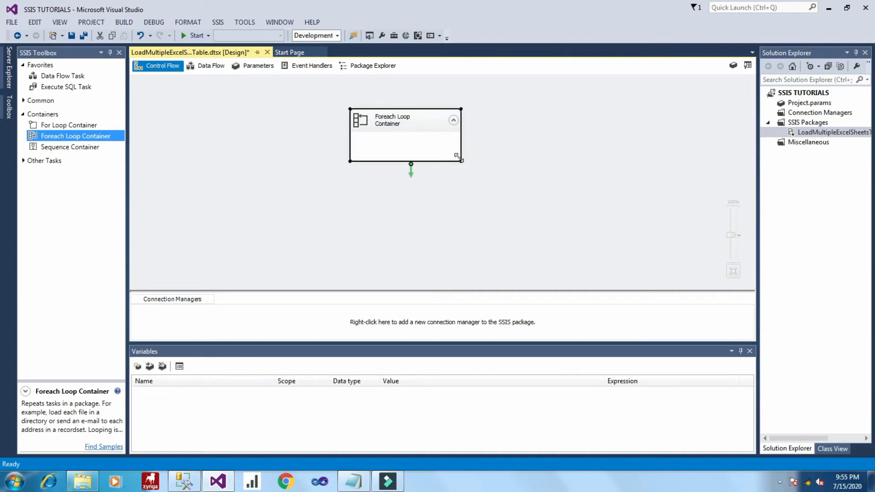
left_click_drag(457, 157, 498, 197)
left_click(620, 158)
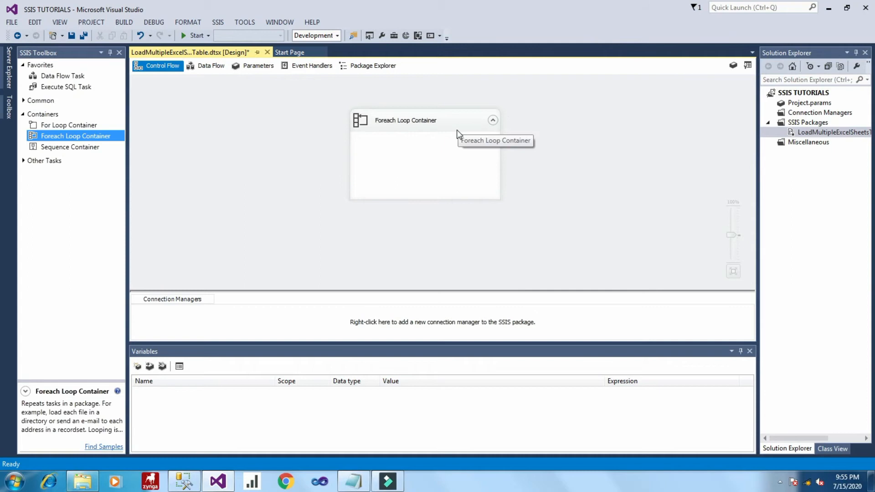
left_click(780, 482)
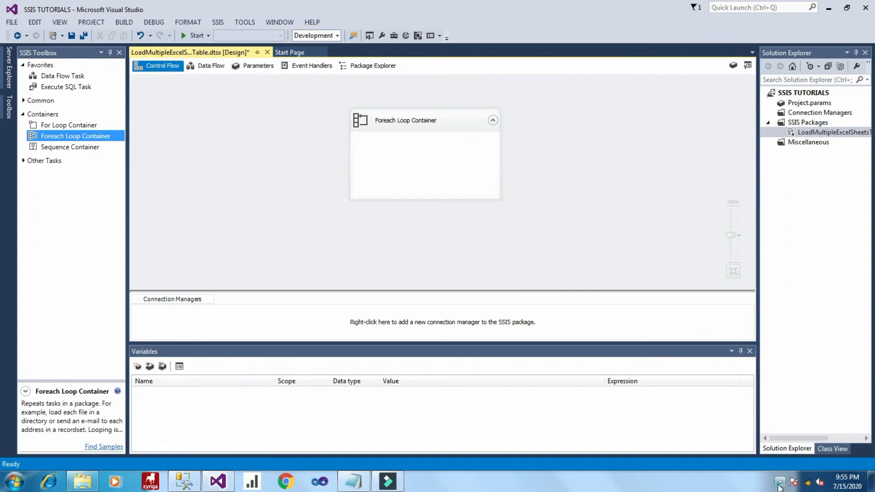
left_click(658, 262)
- Open the Foreach Loop Container's settings and set its collection enumerator to Foreach ADO.NET Schema Rowset Enumerator
double_click(460, 130)
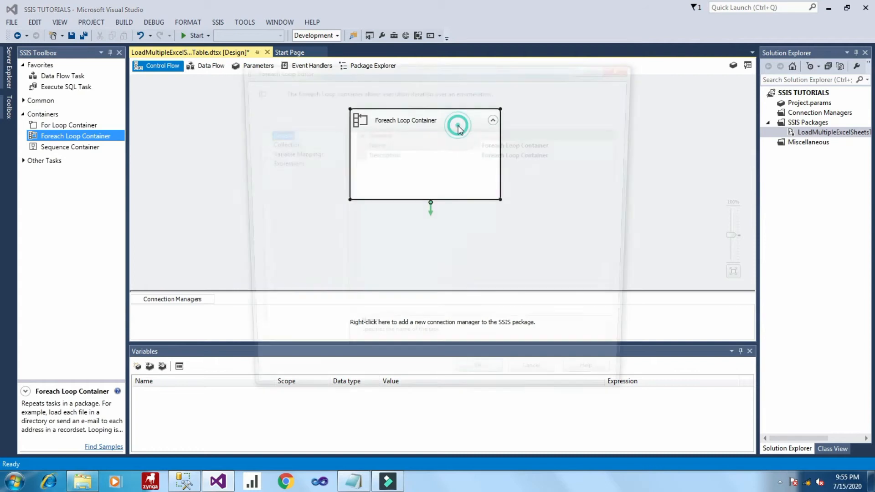
left_click(779, 482)
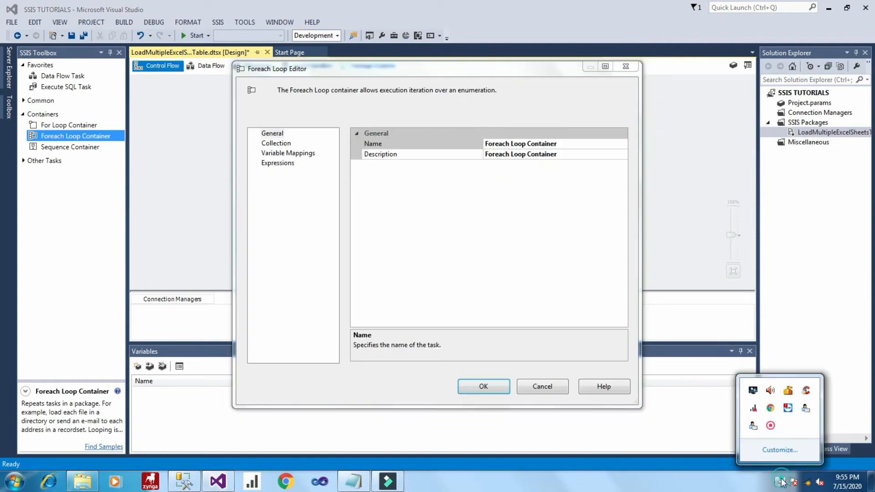
left_click(678, 224)
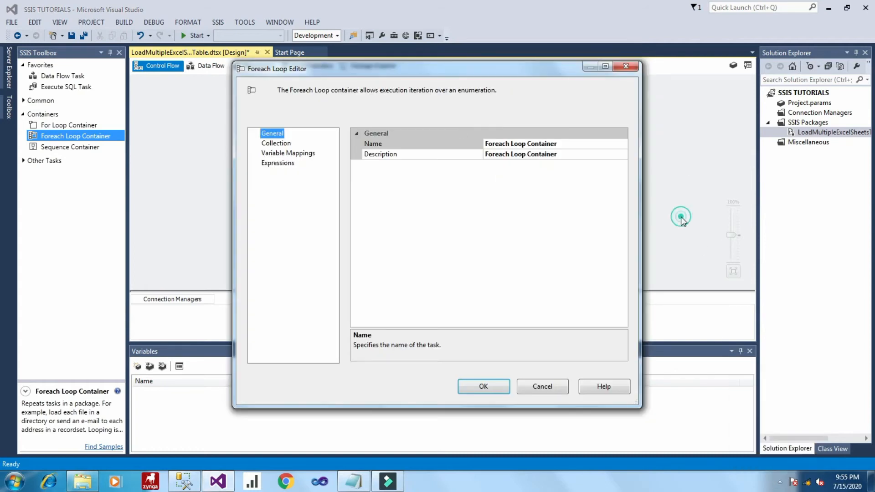
left_click(286, 145)
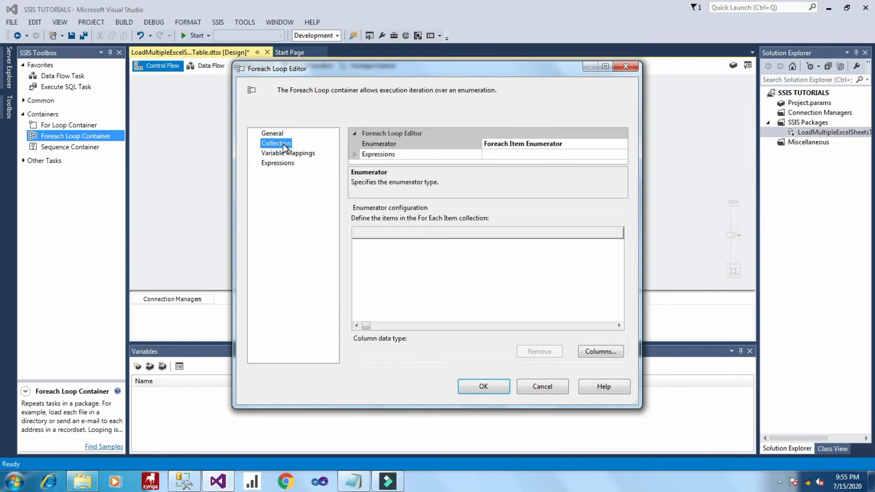
left_click(590, 145)
left_click(623, 144)
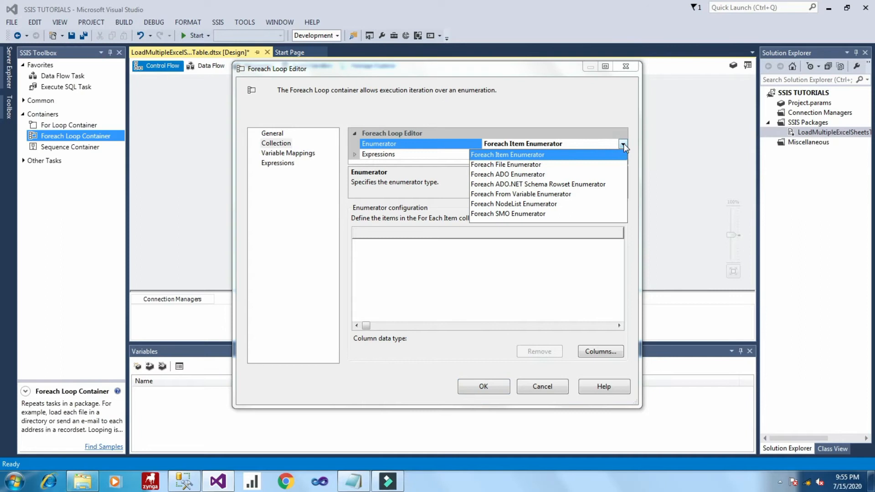
left_click(598, 184)
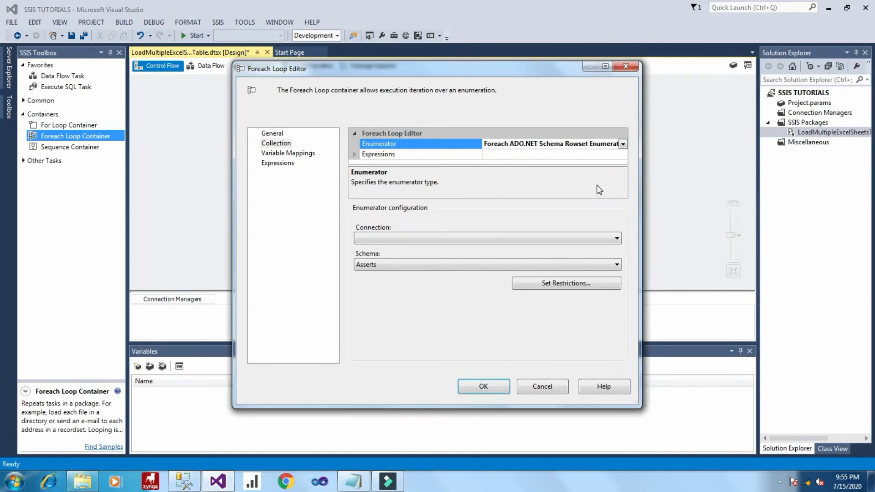
- Start a new ADO.NET connection for the enumerator using the Microsoft Office 12.0 Access Database Engine OLE DB Provider
left_click(618, 240)
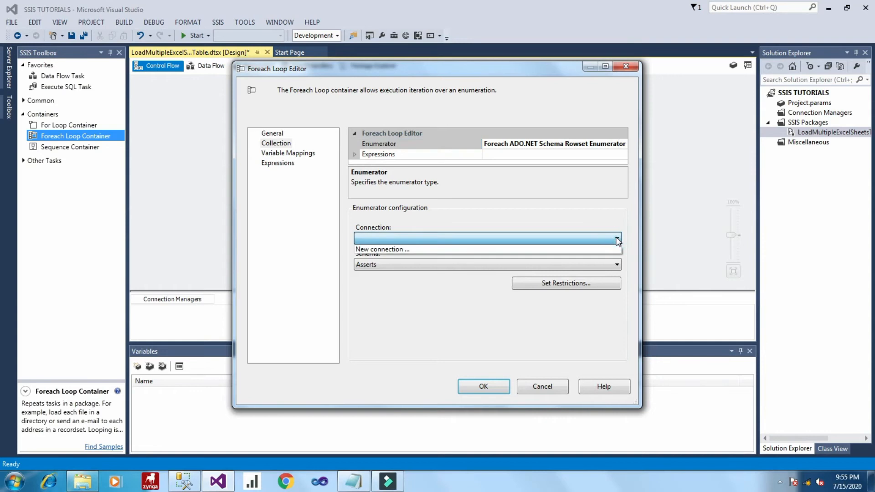
left_click(591, 250)
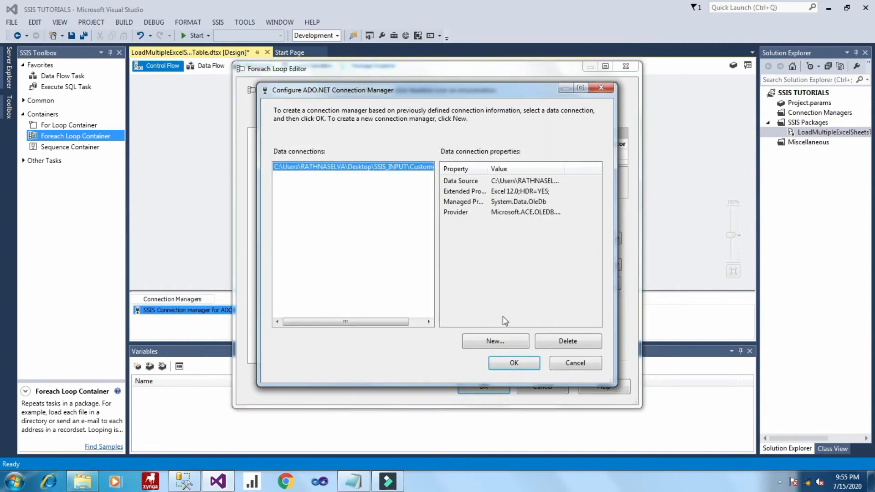
left_click(544, 342)
left_click(511, 341)
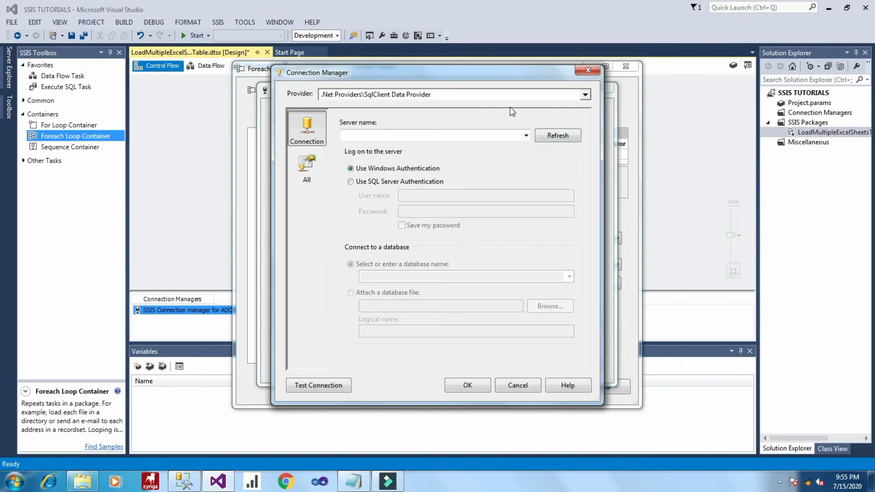
left_click(585, 94)
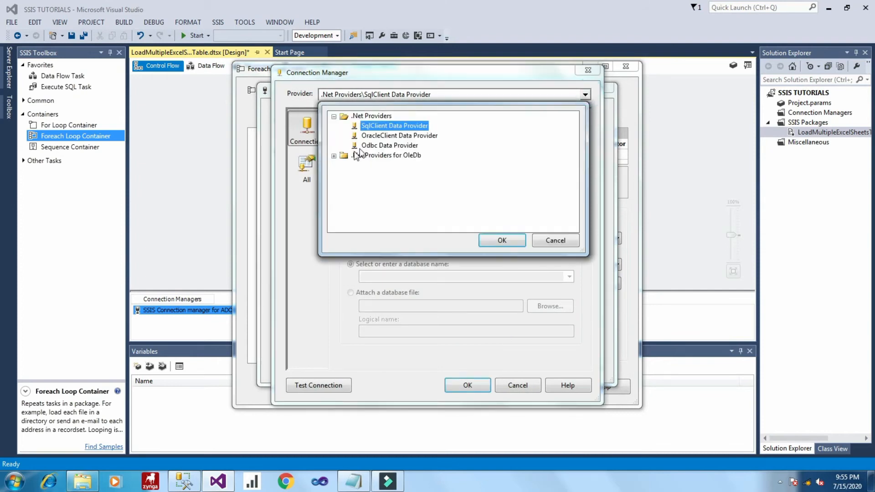
left_click(334, 156)
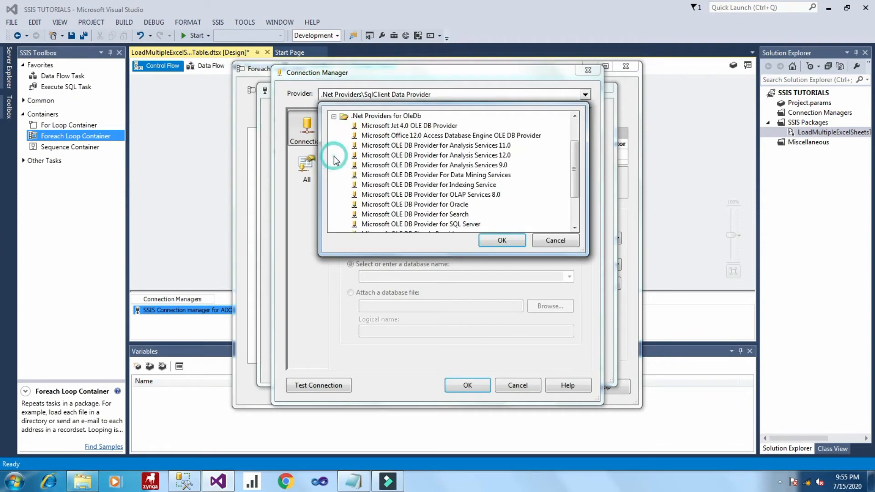
left_click(373, 138)
left_click(501, 240)
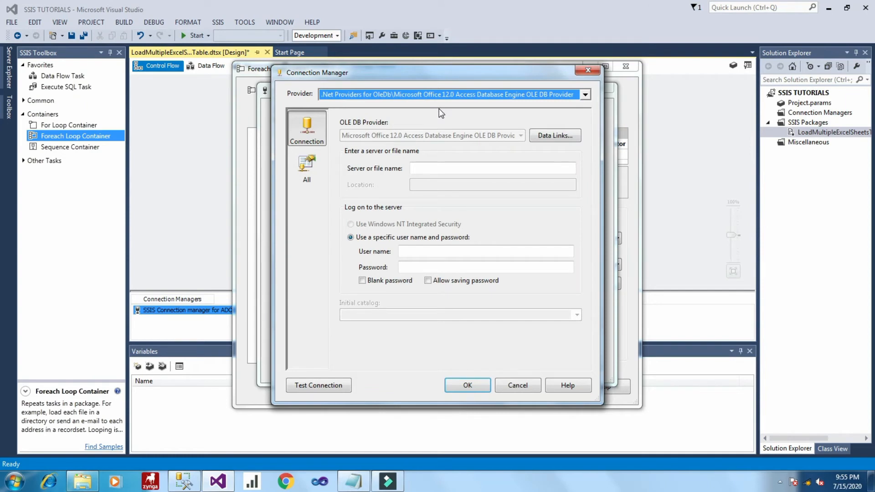
- Switch to the SSIS_INPUT folder in Windows Explorer and copy its full path for the connection's file name
left_click(423, 167)
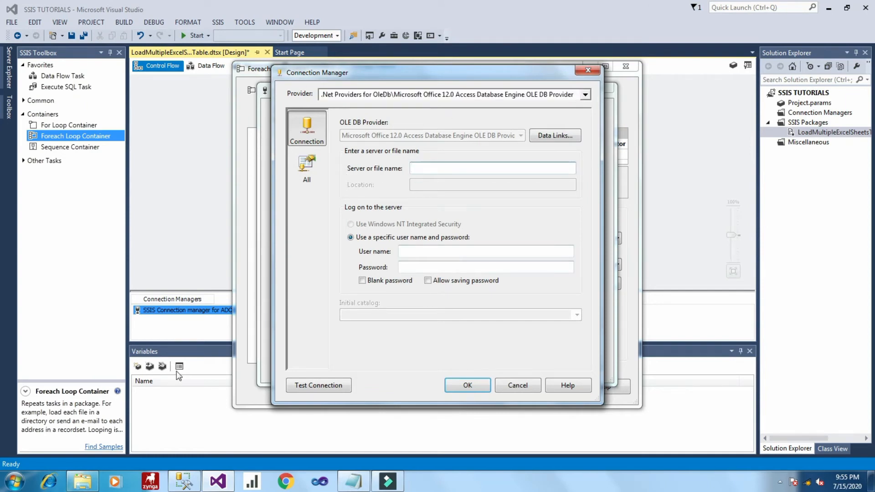
left_click(870, 481)
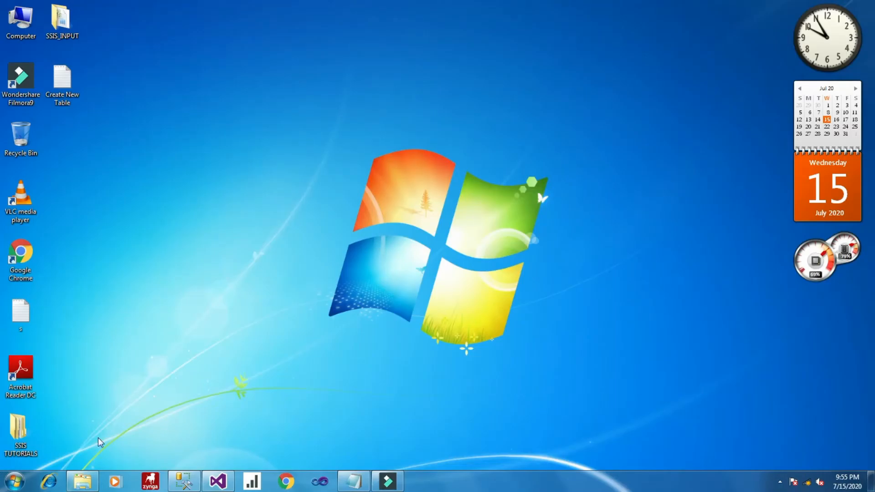
left_click(87, 481)
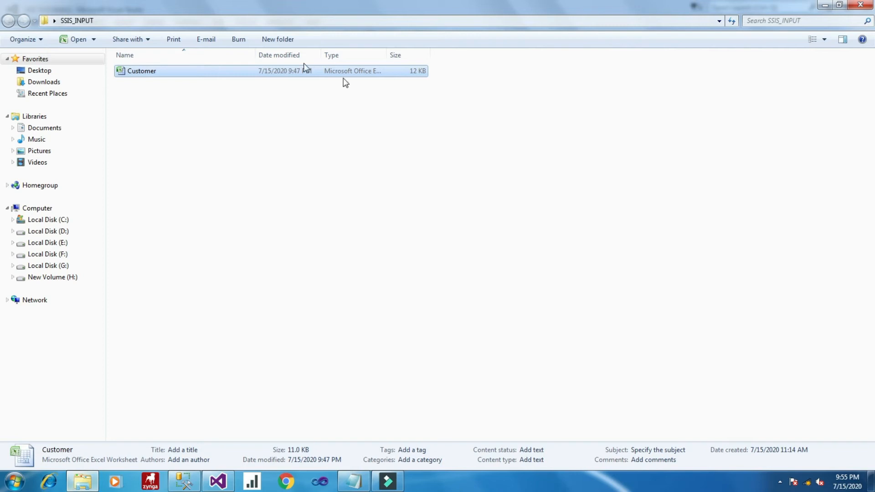
left_click(171, 22)
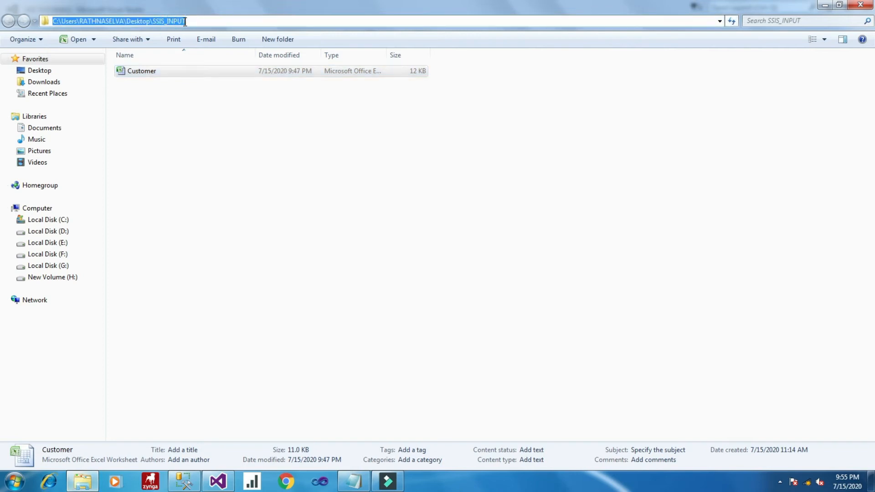
right_click(182, 20)
left_click(208, 56)
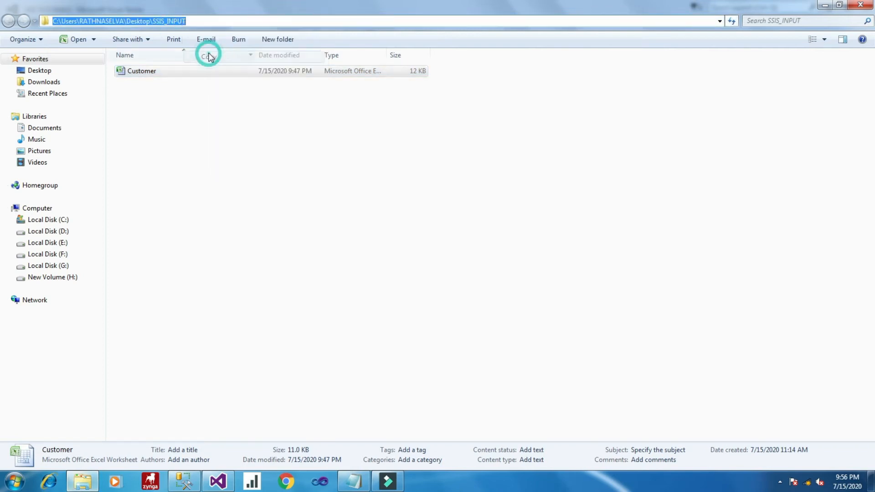
- Return to Visual Studio and set the connection's file name to the copied folder path followed by \Customer.xlsx
left_click(218, 482)
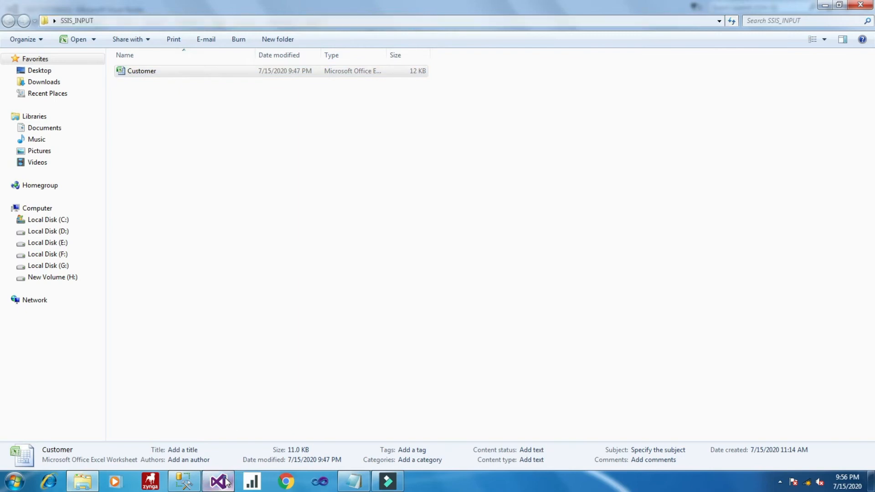
right_click(420, 167)
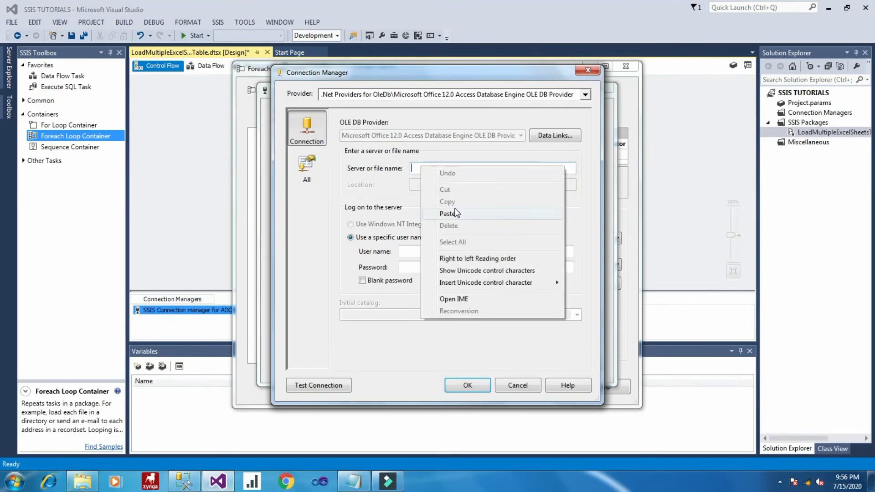
left_click(456, 214)
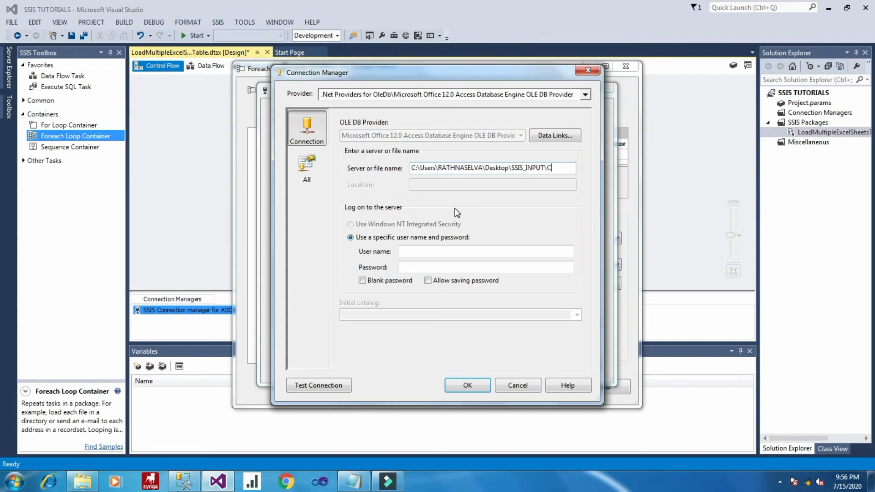
type("\\Custome")
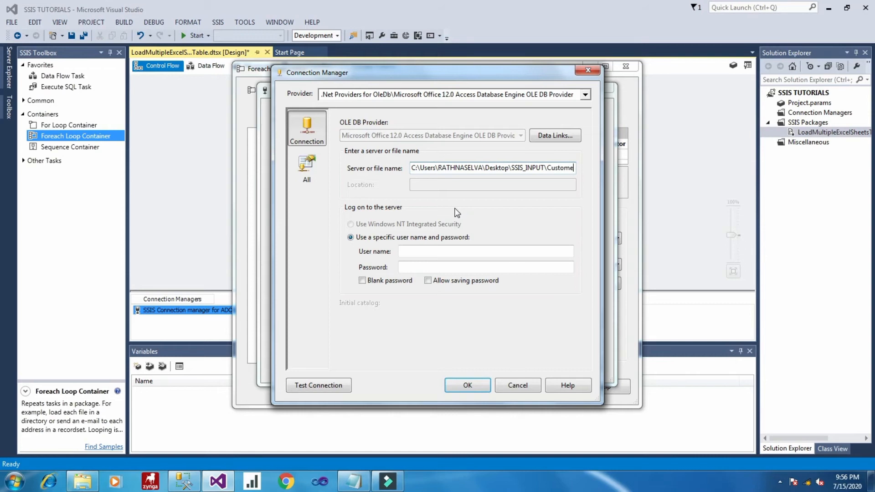
type("r.xlsx")
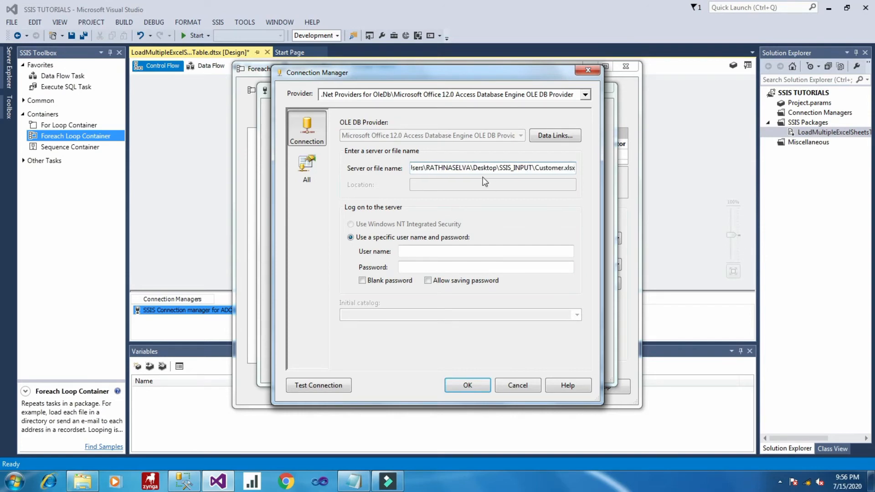
- Display all connection properties, locate Extended Properties, and copy Excel 12.0;HDR=YES; from the Notepad file s
left_click(314, 179)
left_click_drag(591, 244, 586, 134)
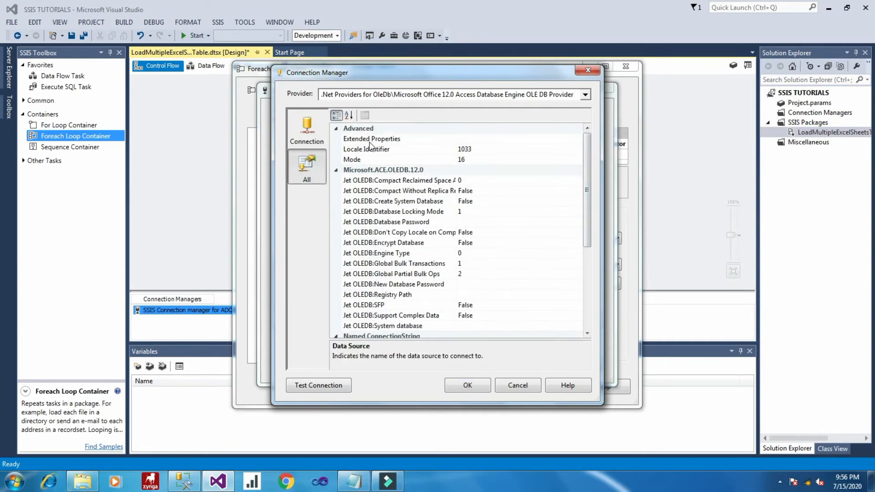
left_click(465, 140)
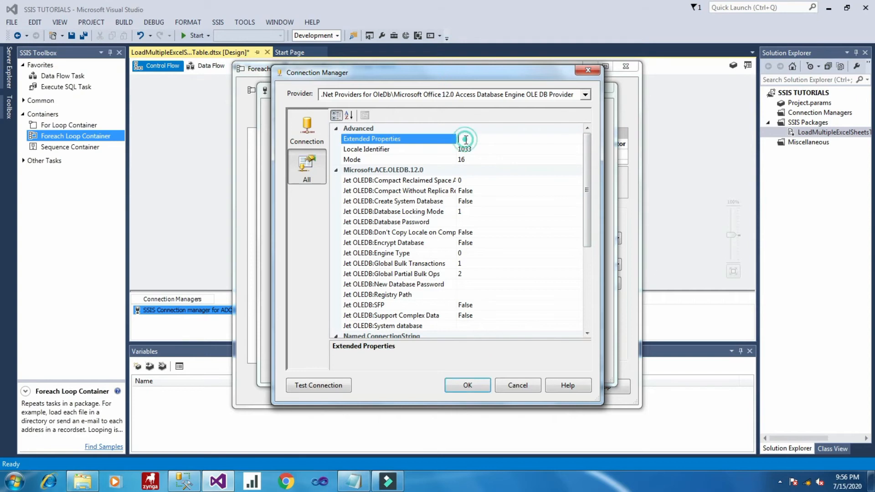
left_click(354, 481)
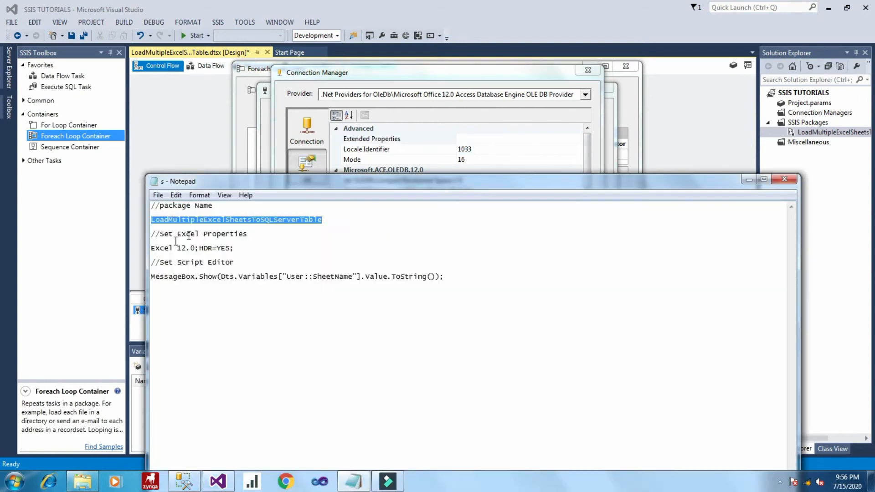
left_click_drag(153, 248, 236, 246)
right_click(231, 248)
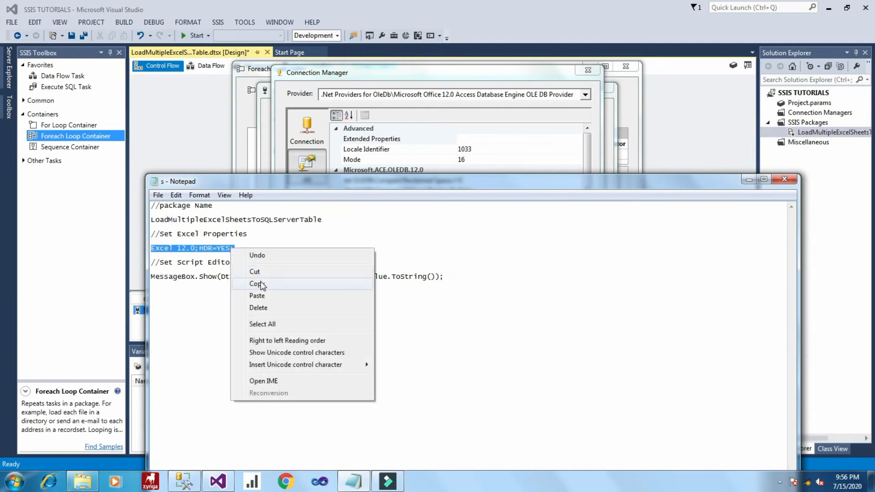
left_click(274, 284)
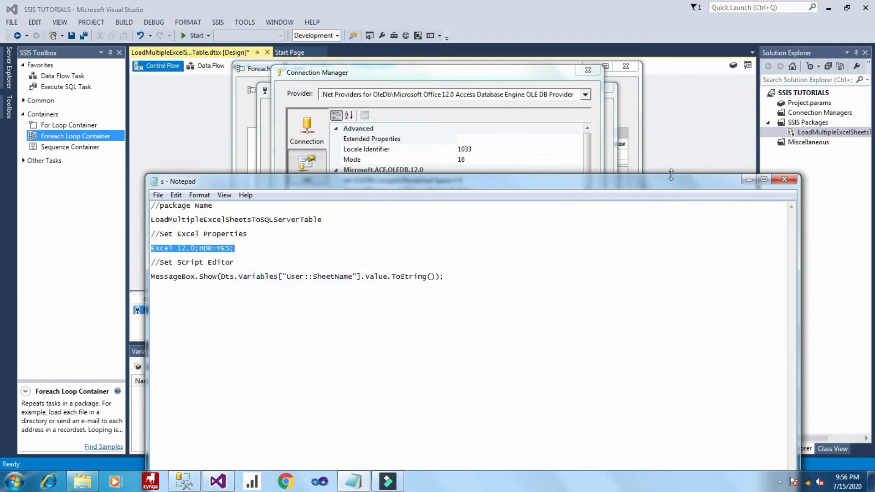
- Minimize Notepad and set the connection's Extended Properties to the copied Excel 12.0;HDR=YES;
left_click(748, 179)
left_click(480, 142)
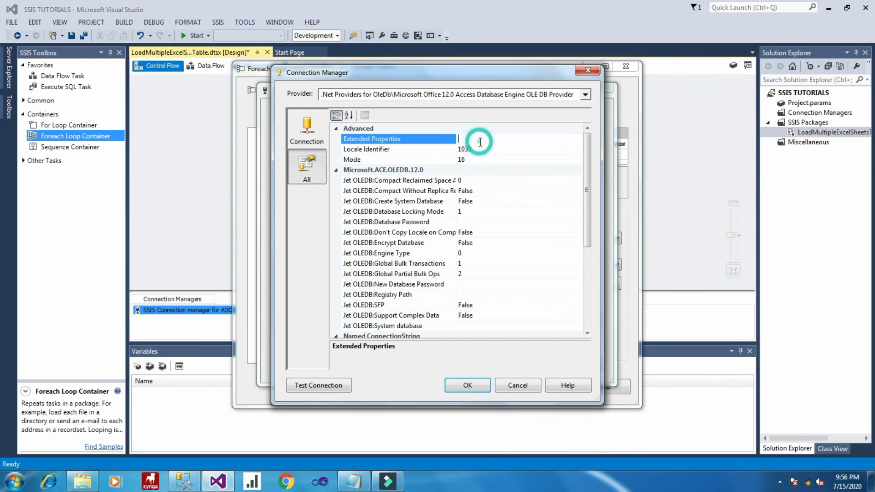
right_click(480, 142)
left_click(510, 185)
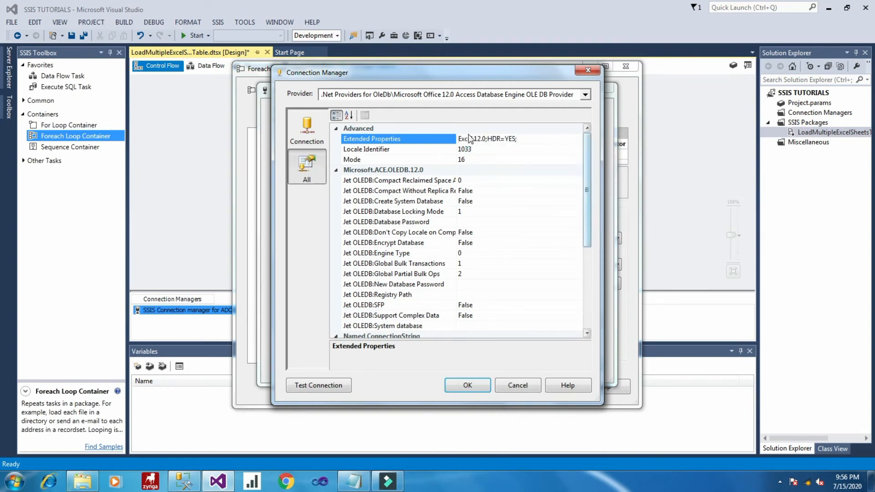
- Test the Excel connection, dismiss the test message, and save the connection settings
left_click(337, 390)
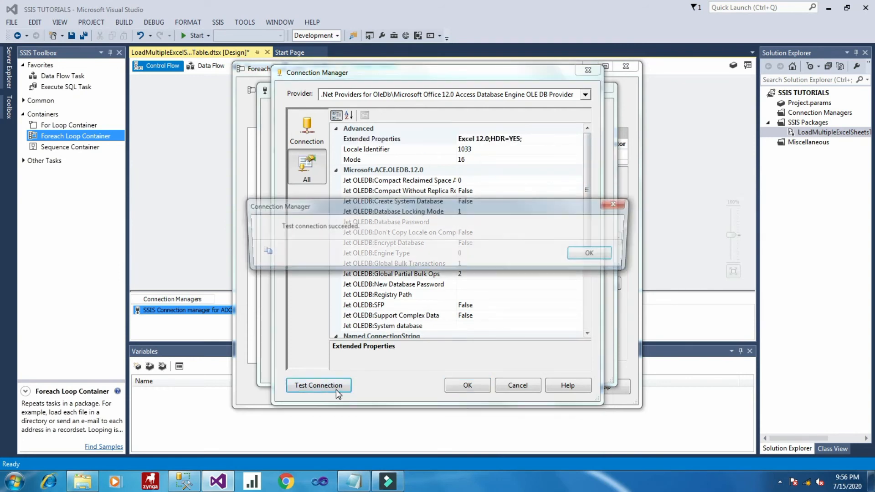
left_click(606, 253)
left_click(481, 386)
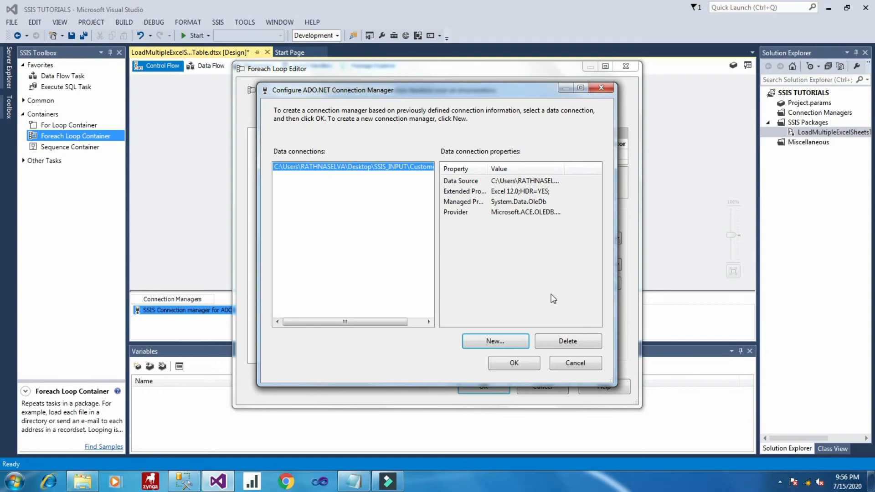
- Assign the Customer.xlsx connection to the Foreach Loop enumerator and set its schema to Tables
left_click(514, 363)
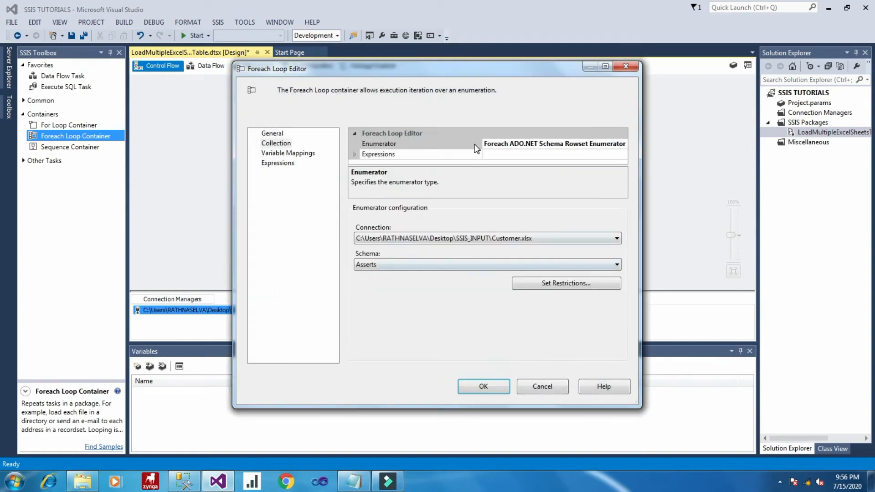
left_click(439, 265)
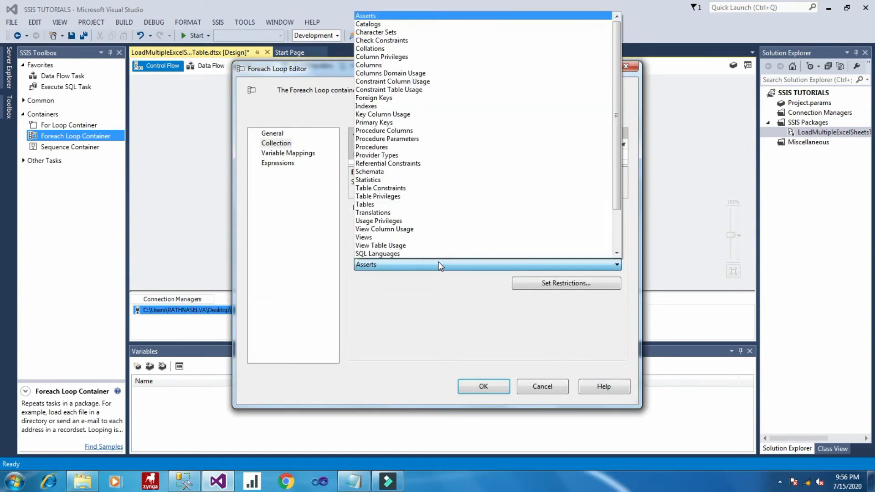
left_click(406, 205)
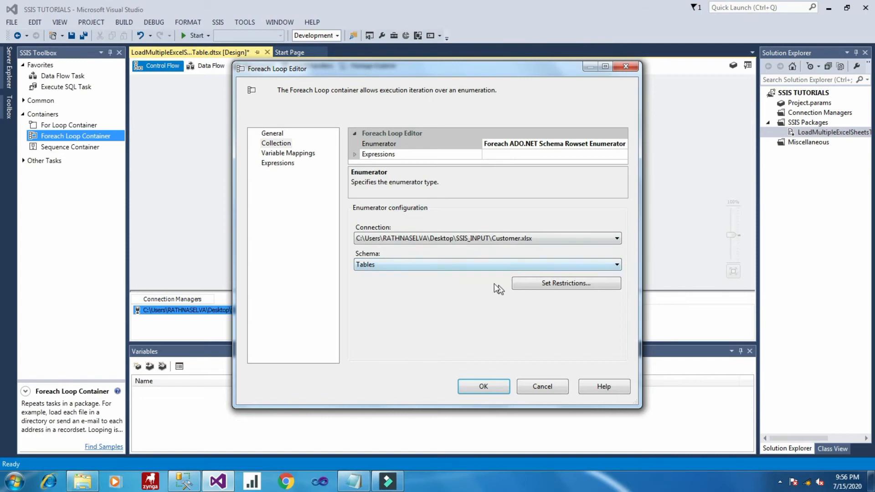
- Start adding a new variable in the Foreach Loop's variable mappings
left_click(291, 154)
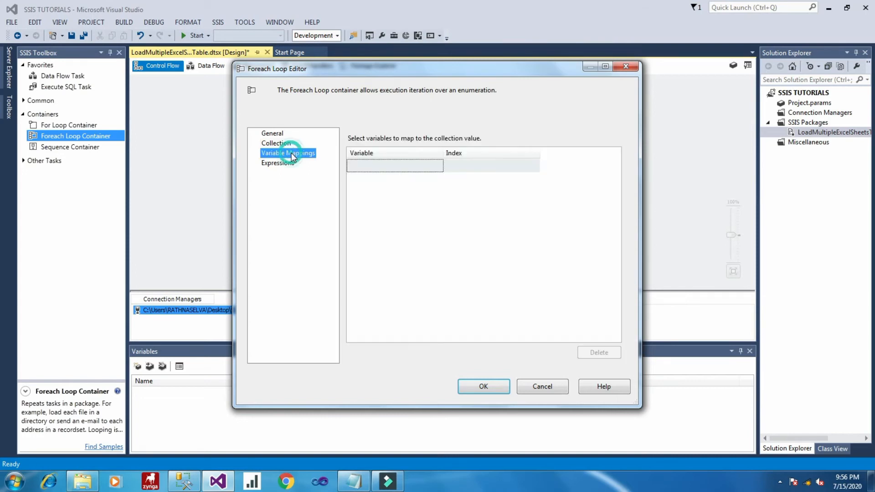
left_click(428, 170)
left_click(433, 165)
left_click(436, 165)
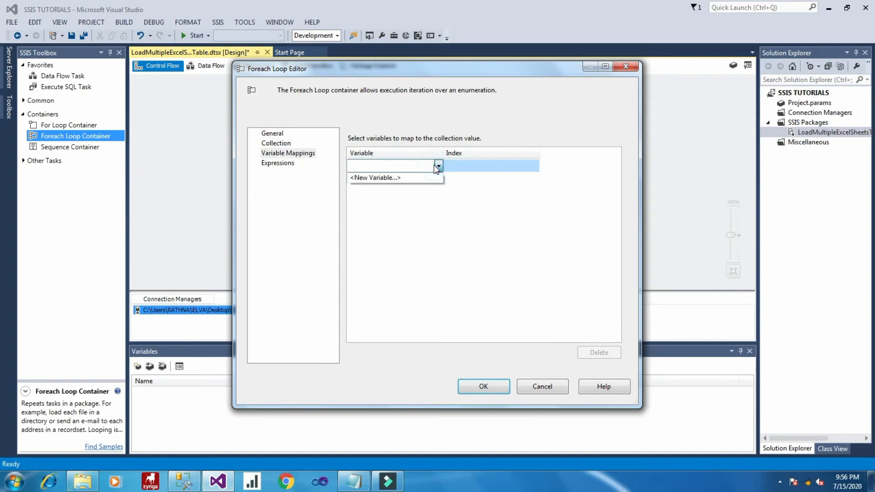
left_click(420, 178)
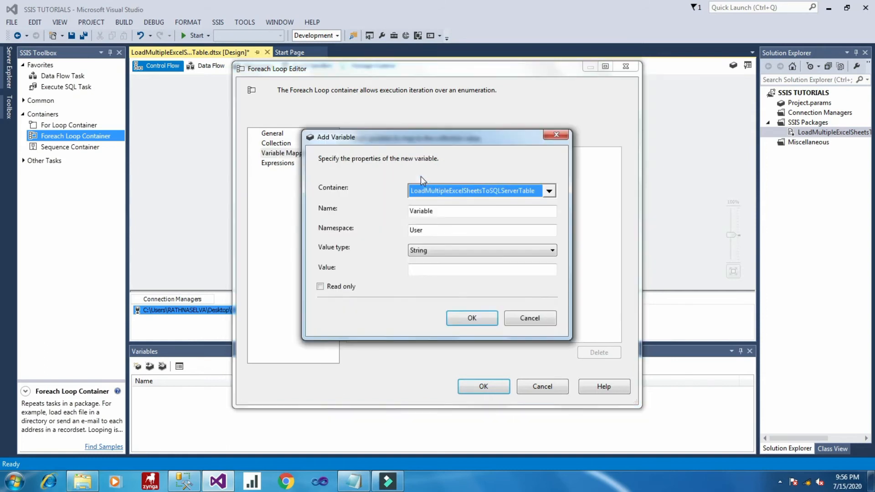
- Switch to the Notepad file s and copy the variable name SheetName from the MessageBox.Show line
left_click(352, 479)
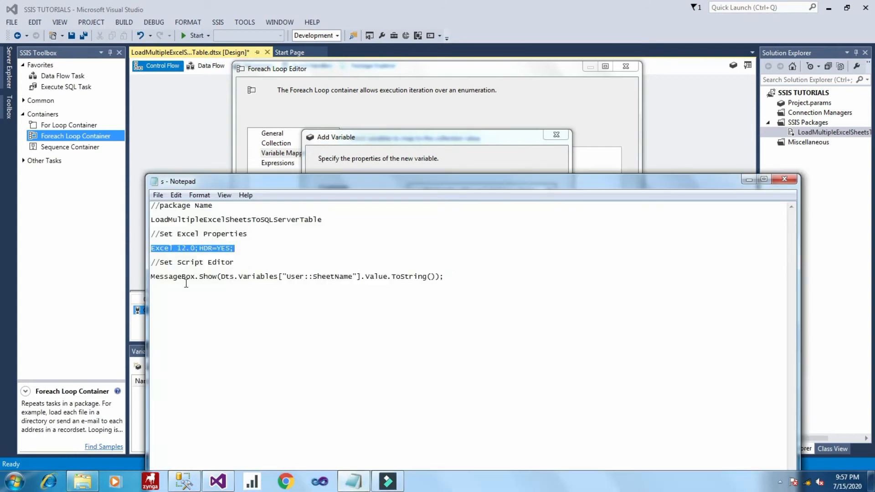
left_click_drag(313, 276, 350, 276)
right_click(349, 279)
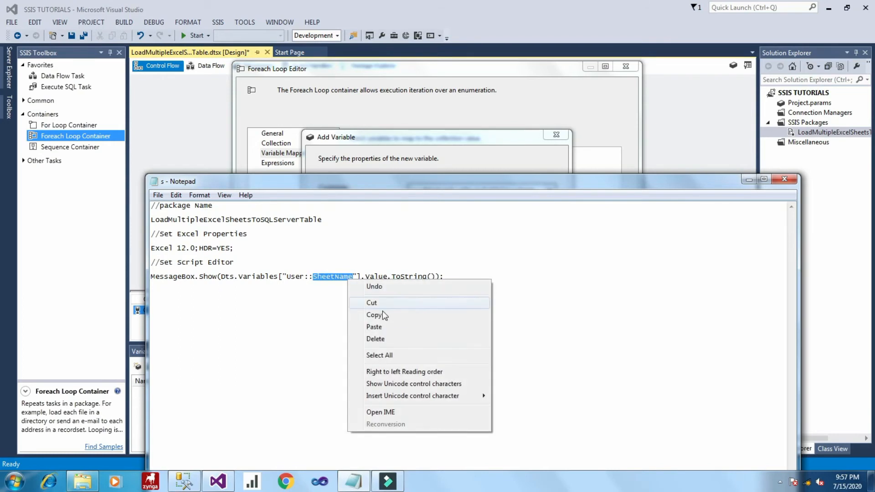
left_click(382, 313)
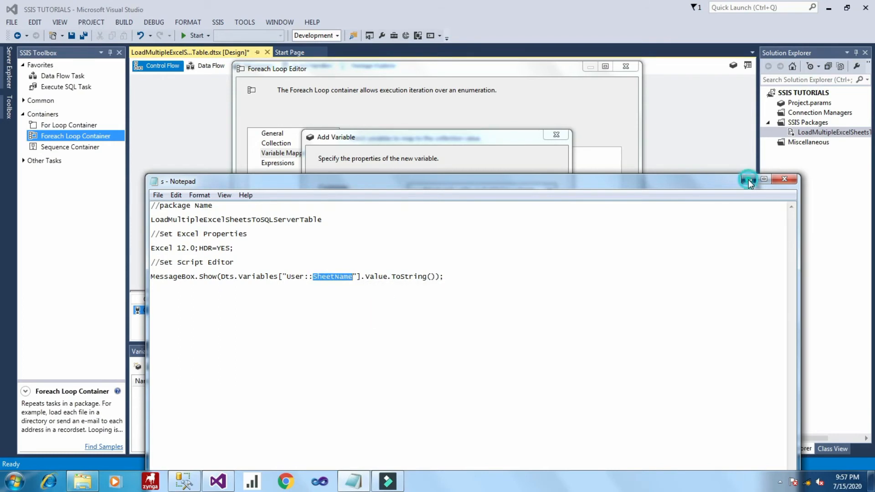
- Return to Visual Studio and add the new Foreach Loop variable with the copied name SheetName, keeping the String type
left_click(749, 181)
left_click(440, 211)
double_click(439, 211)
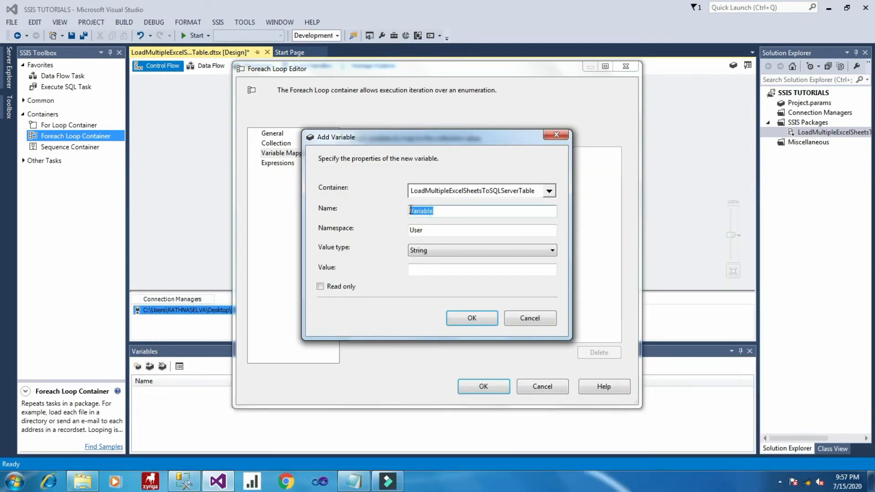
right_click(412, 210)
left_click(448, 258)
left_click(475, 317)
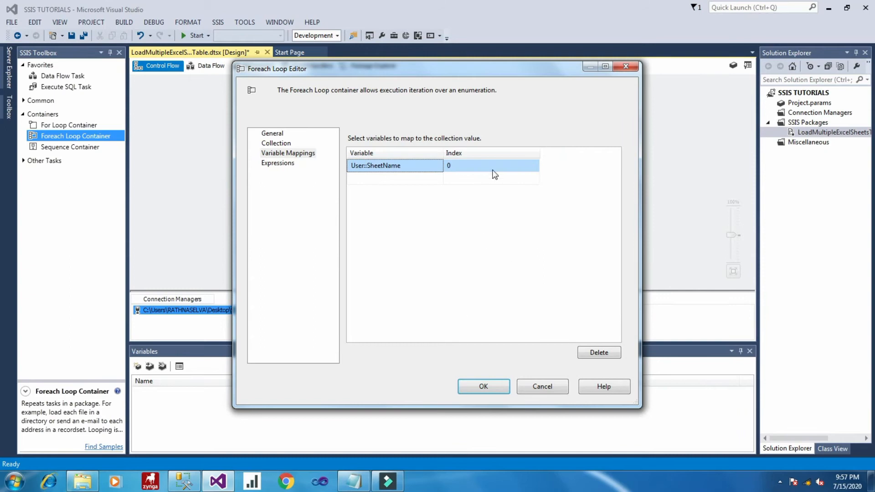
- Map User::SheetName to index 2, review the Foreach Loop's collection and general settings, and apply the loop configuration
left_click(492, 166)
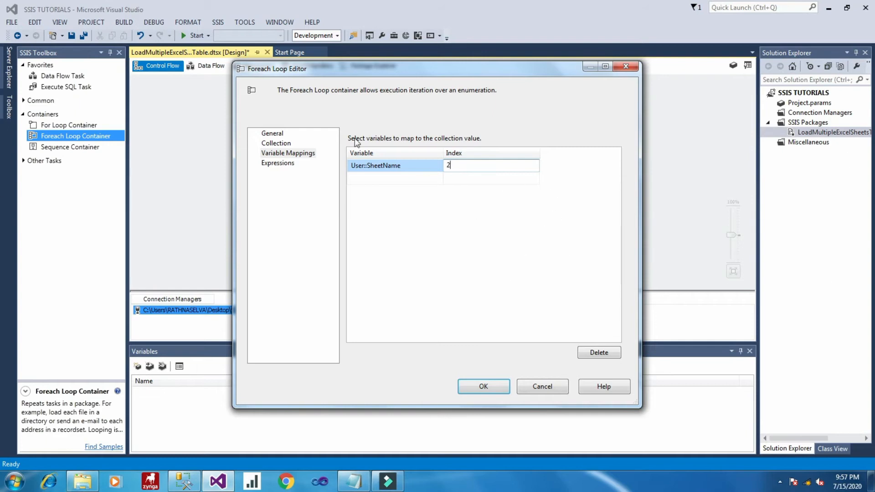
left_click(281, 164)
left_click(272, 154)
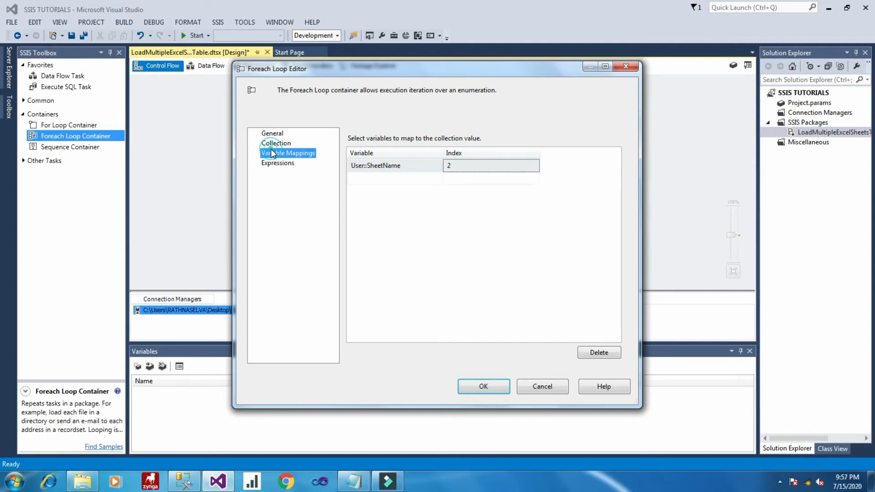
left_click(277, 143)
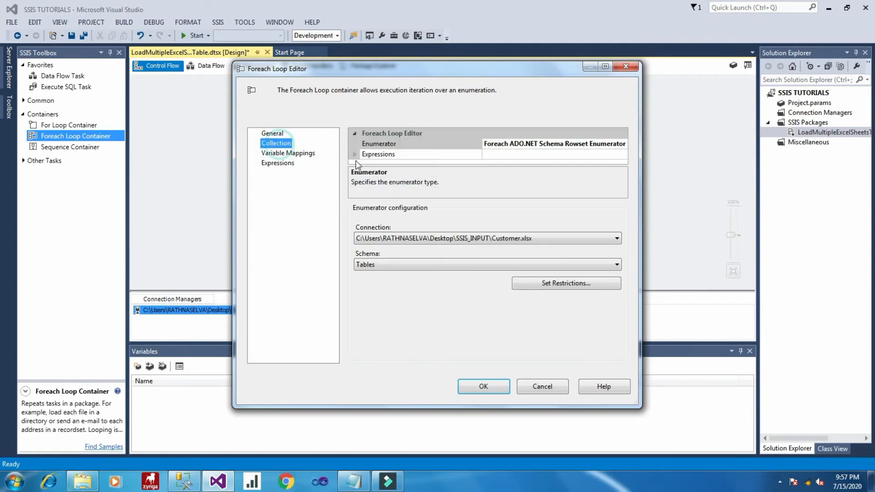
left_click(272, 133)
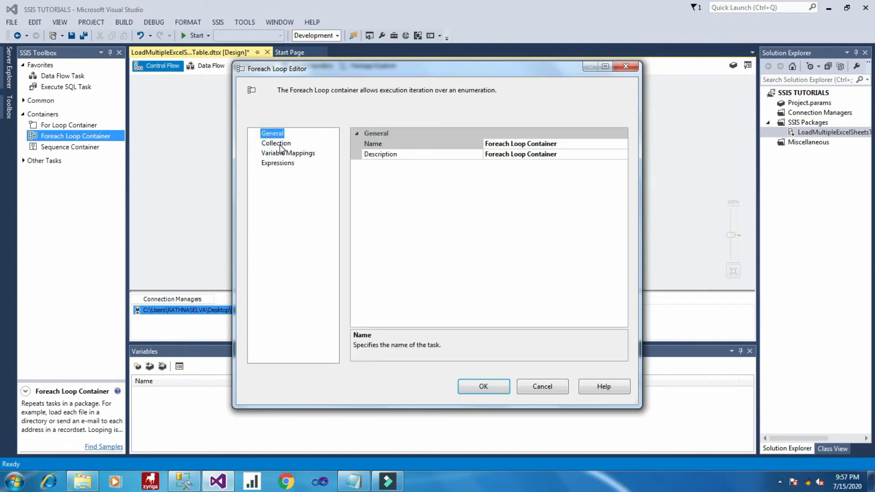
left_click(277, 144)
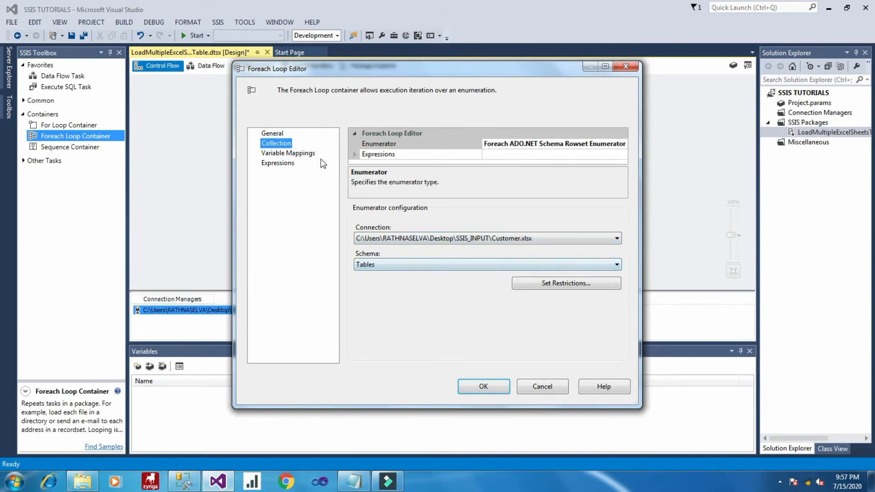
left_click(308, 154)
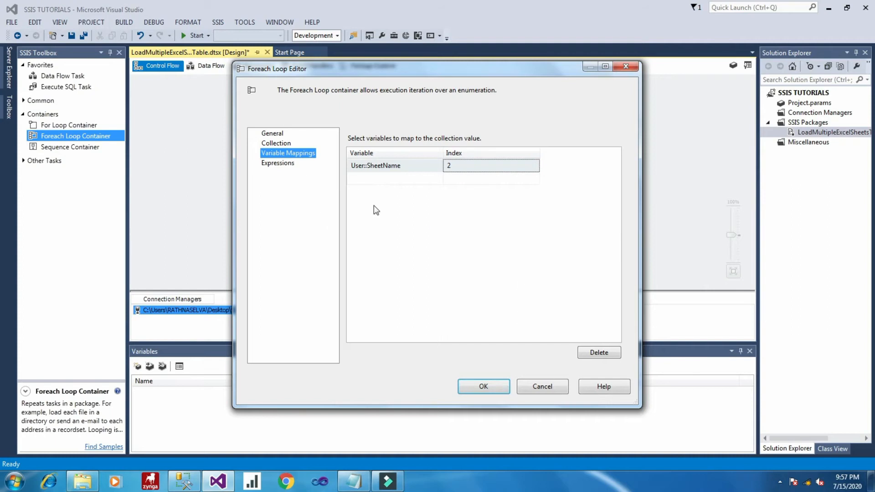
left_click(501, 385)
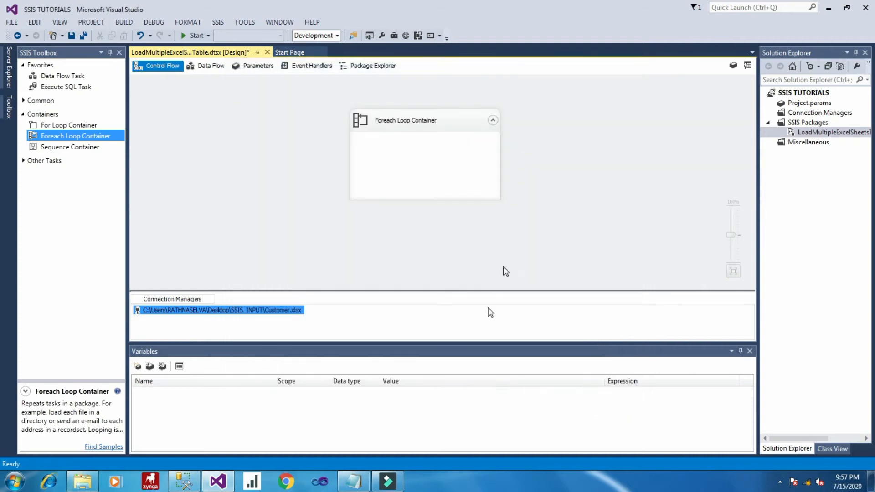
left_click(548, 231)
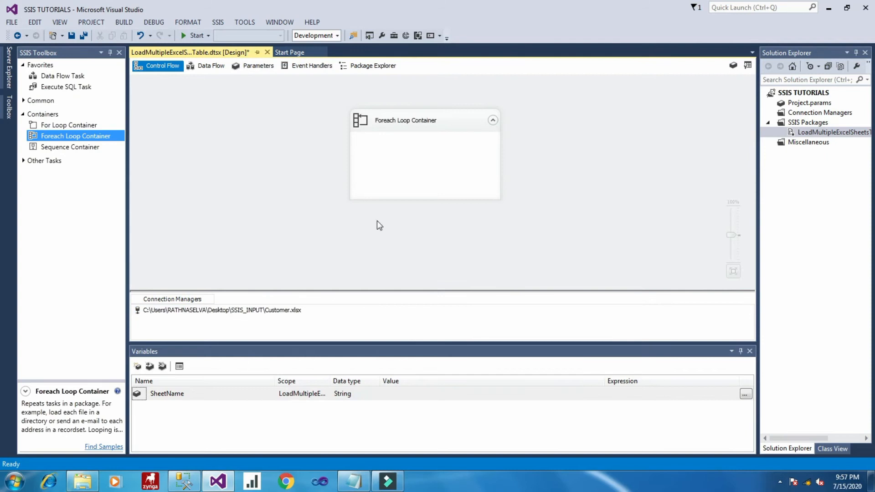
- Add a Script Task inside the Foreach Loop Container, enlarge the container, and reposition the task within its upper part
left_click(25, 102)
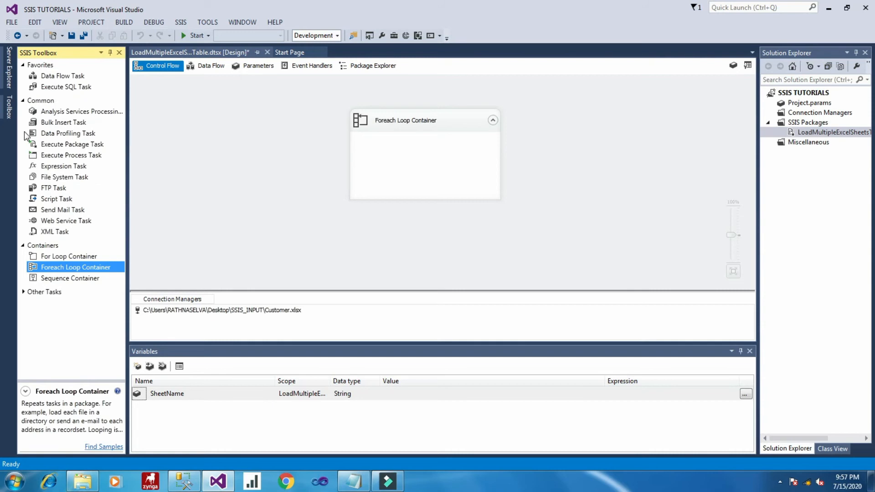
left_click_drag(54, 199, 433, 154)
left_click(430, 156)
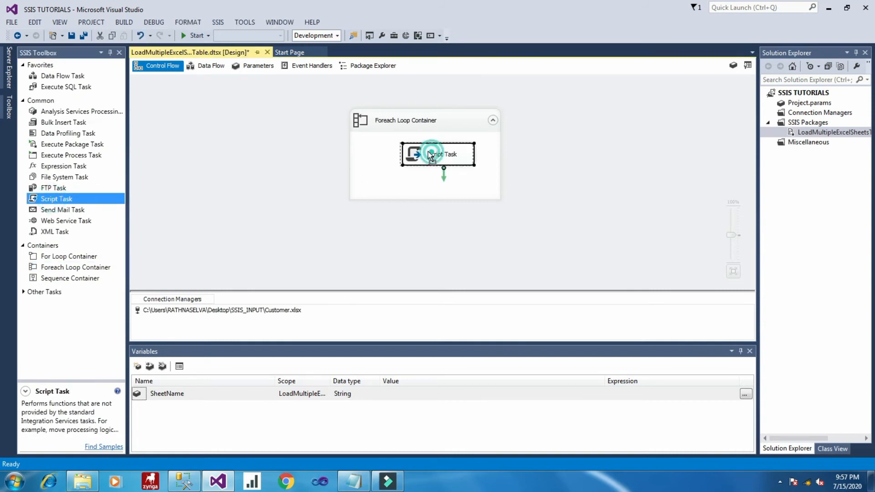
left_click(480, 181)
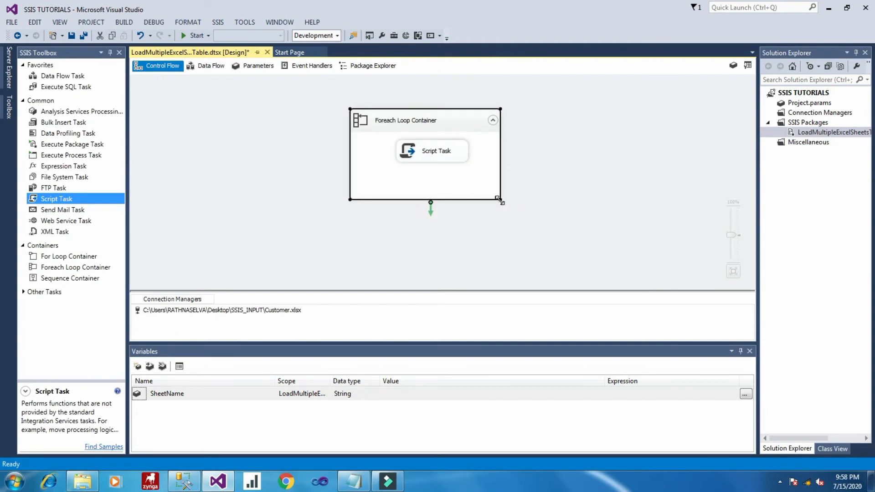
left_click_drag(499, 201, 537, 236)
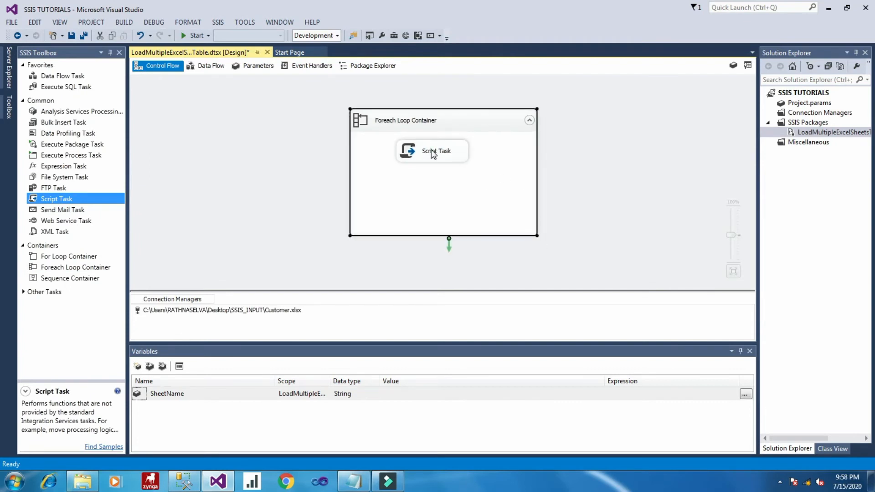
left_click_drag(432, 154, 446, 155)
left_click(646, 180)
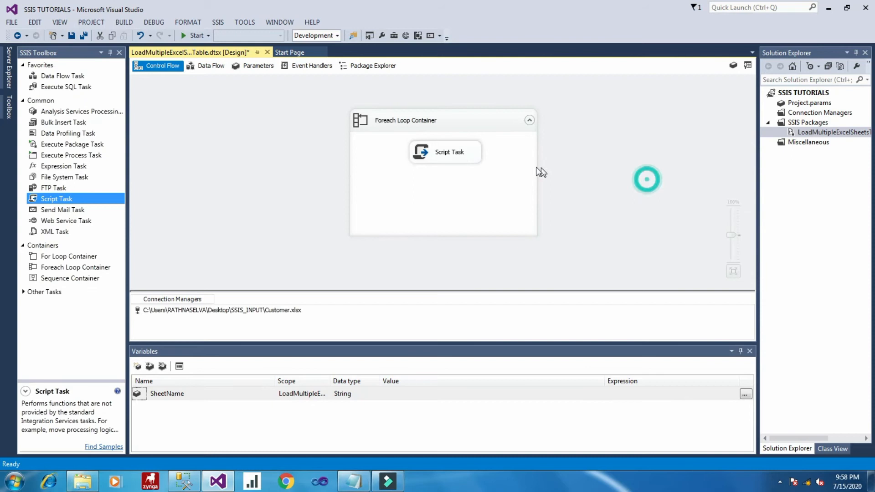
- Open the Script Task's settings and assign User::SheetName as its read-only variable
double_click(461, 155)
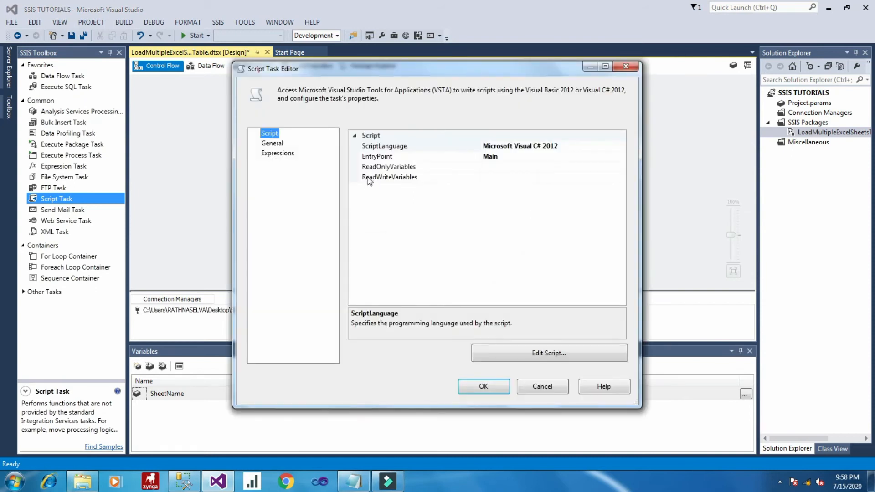
left_click(531, 167)
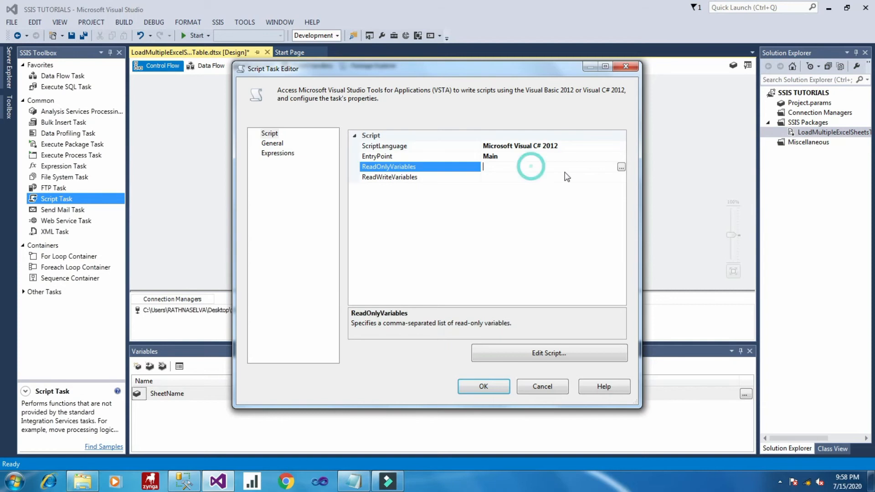
left_click(625, 167)
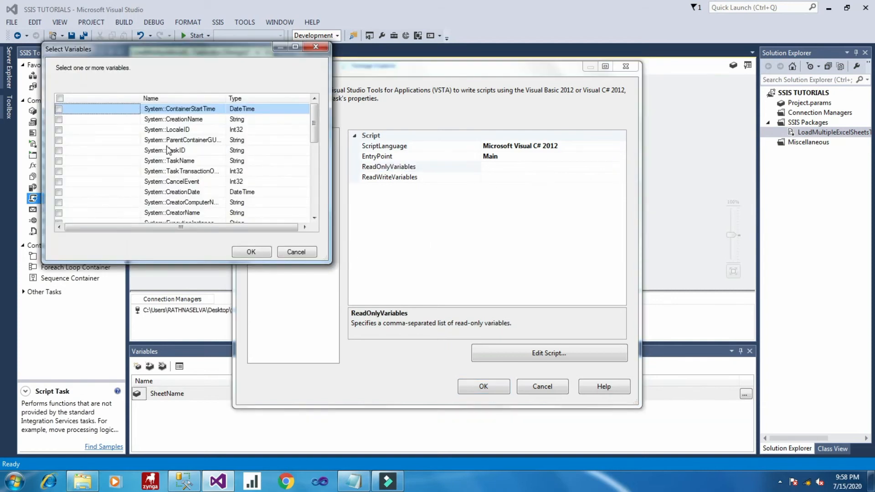
scroll(168, 160, "down", 6)
scroll(170, 159, "down", 2)
scroll(172, 164, "up", 1)
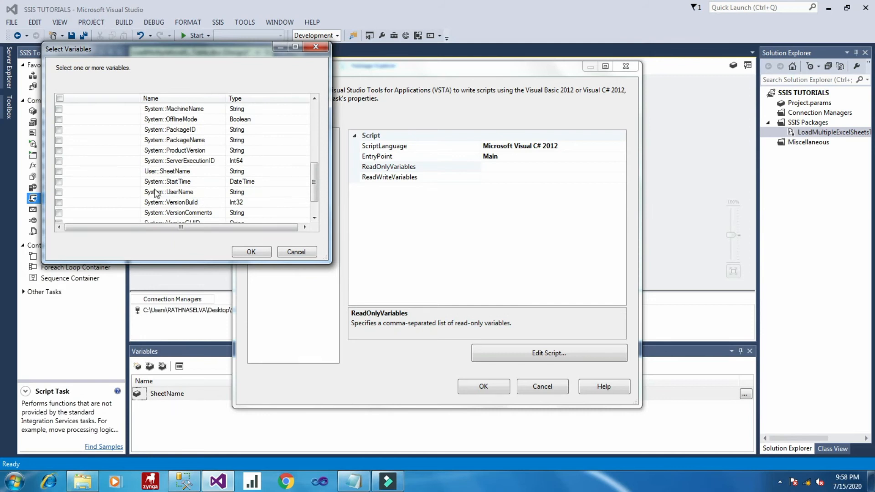
left_click(59, 171)
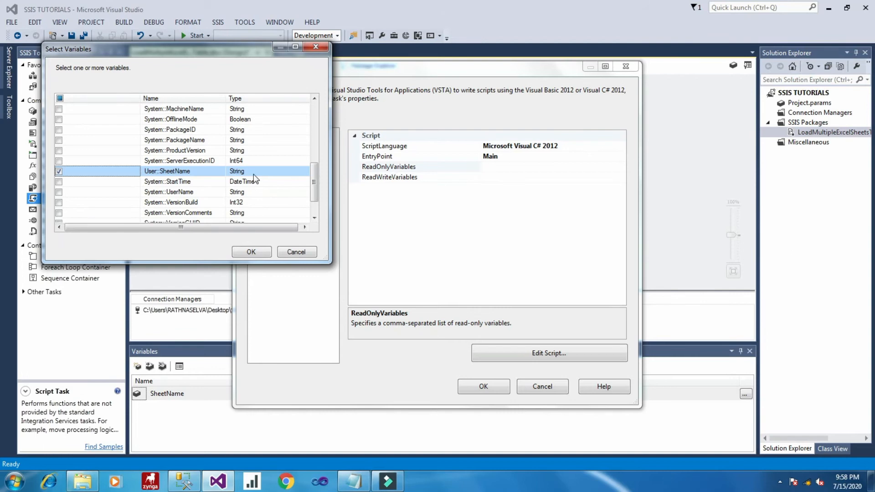
left_click(251, 252)
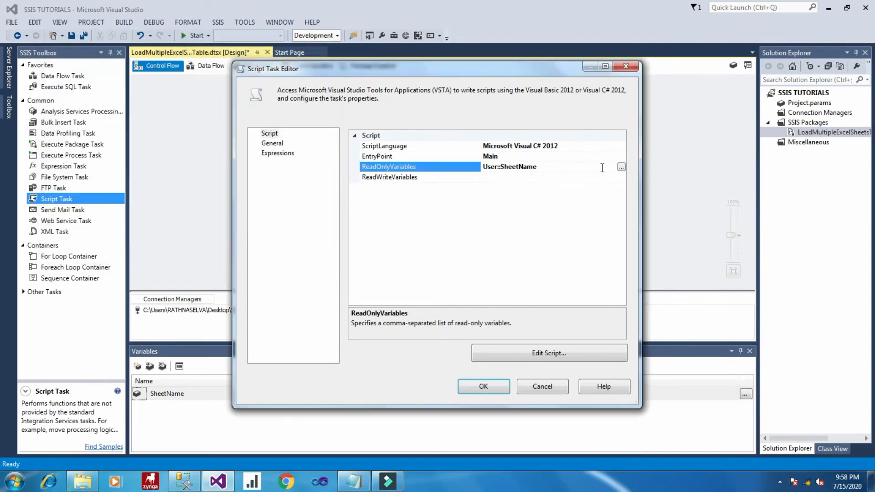
- Open the Script Task's C# script and place the cursor on the empty line below the TODO comment in Main()
left_click(273, 144)
left_click(283, 155)
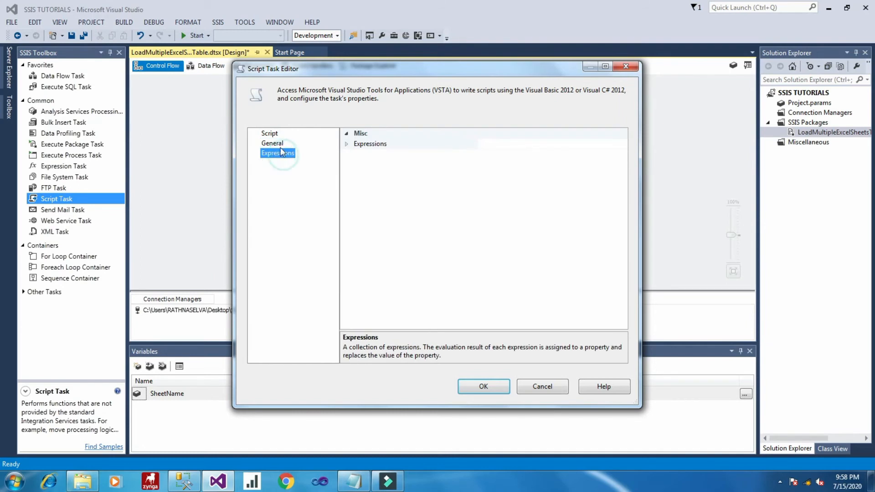
left_click(272, 134)
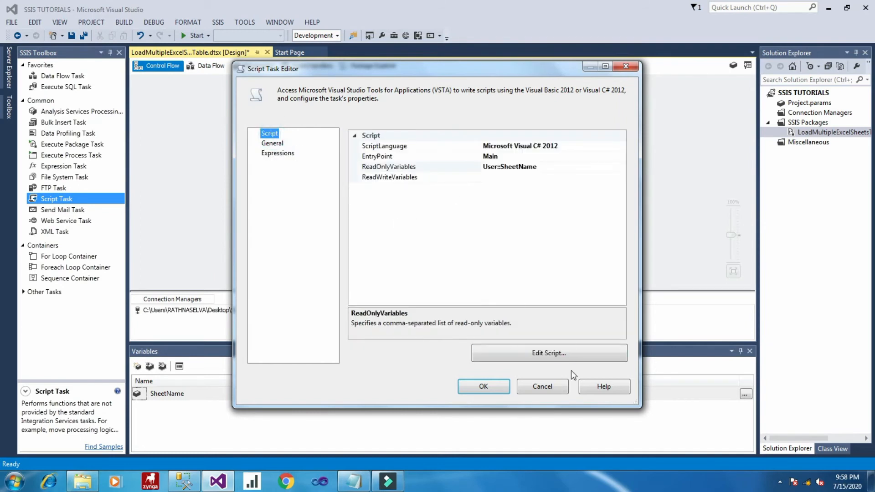
left_click(554, 356)
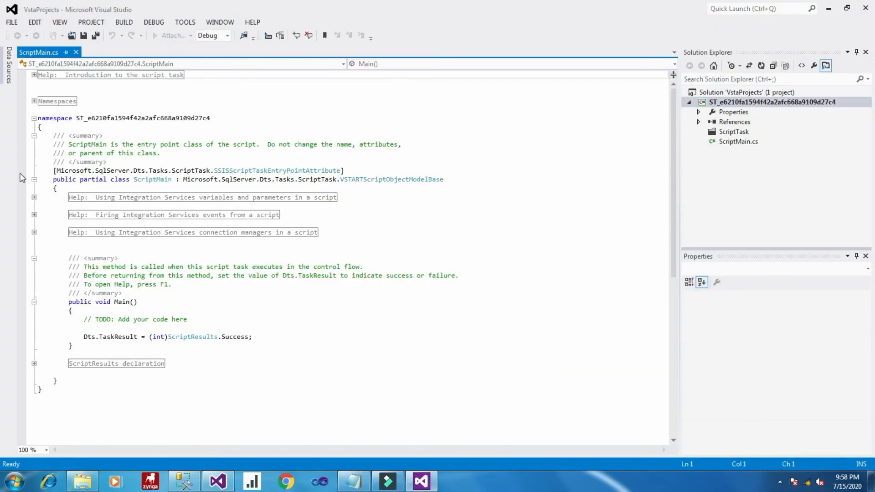
left_click_drag(97, 319, 184, 319)
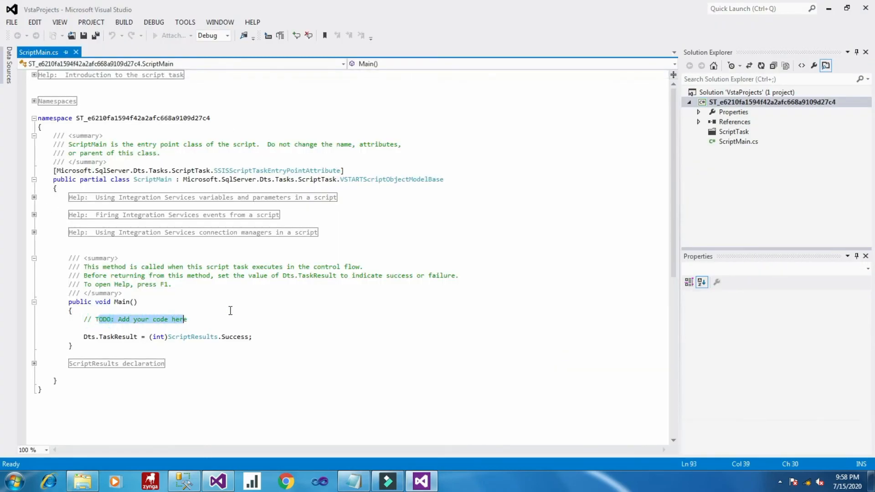
left_click(201, 324)
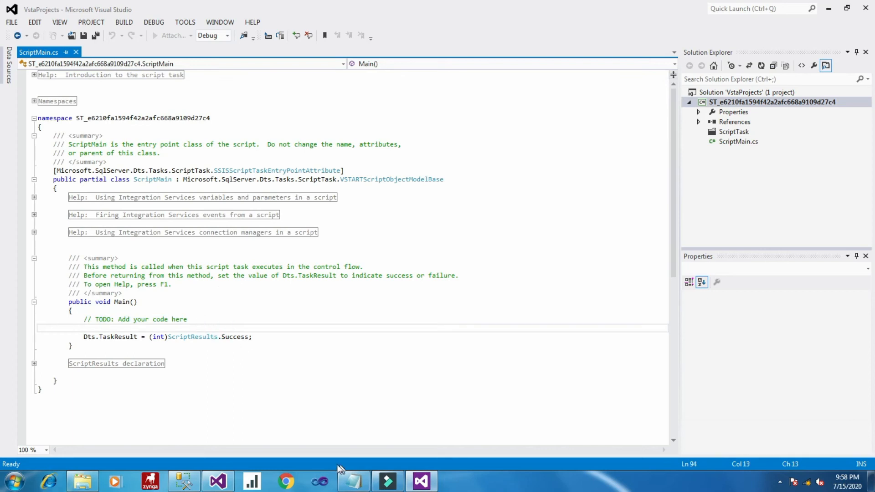
- Switch to the Notepad file s and copy the whole MessageBox.Show line for the SheetName variable
left_click(353, 481)
left_click(218, 296)
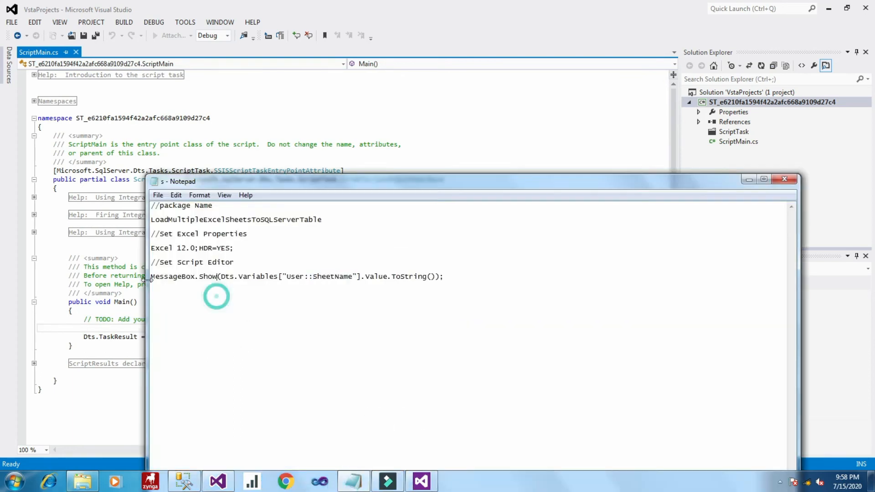
left_click(152, 277)
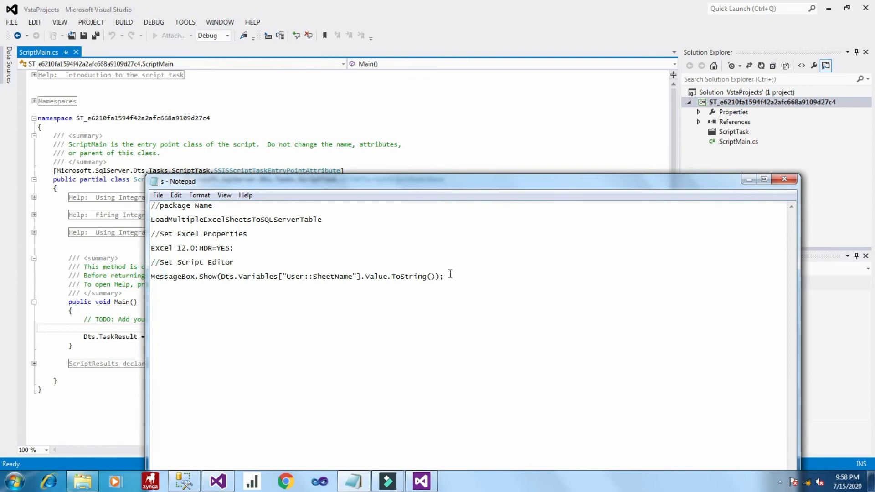
left_click(445, 277, "shift")
right_click(442, 279)
left_click(469, 314)
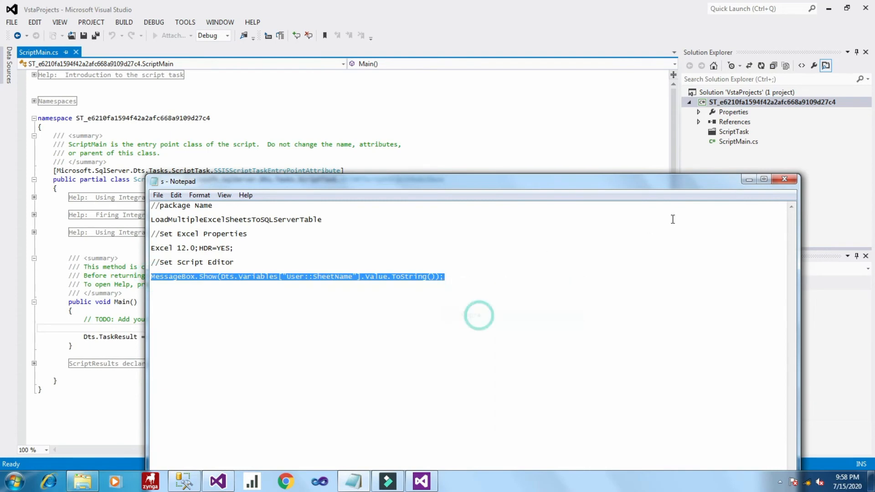
- Return to the VstaProjects script, paste the MessageBox.Show line into Main(), save ScriptMain.cs, and close the script editor
left_click(749, 180)
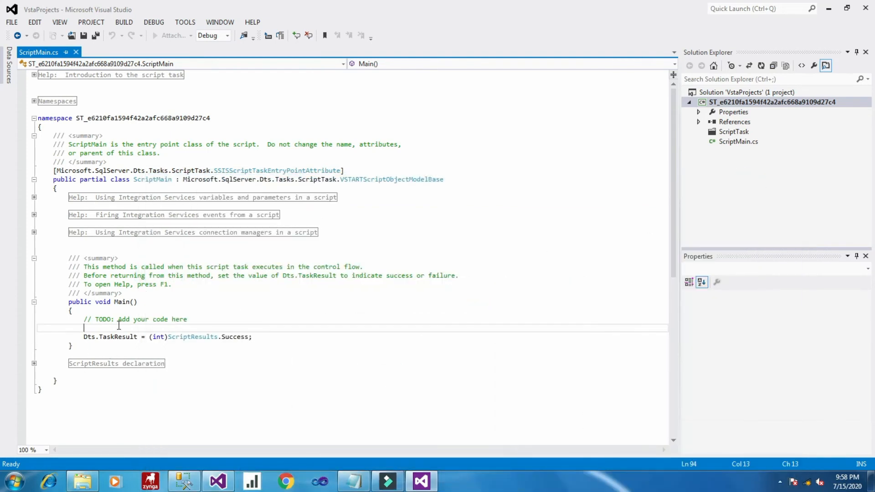
right_click(117, 325)
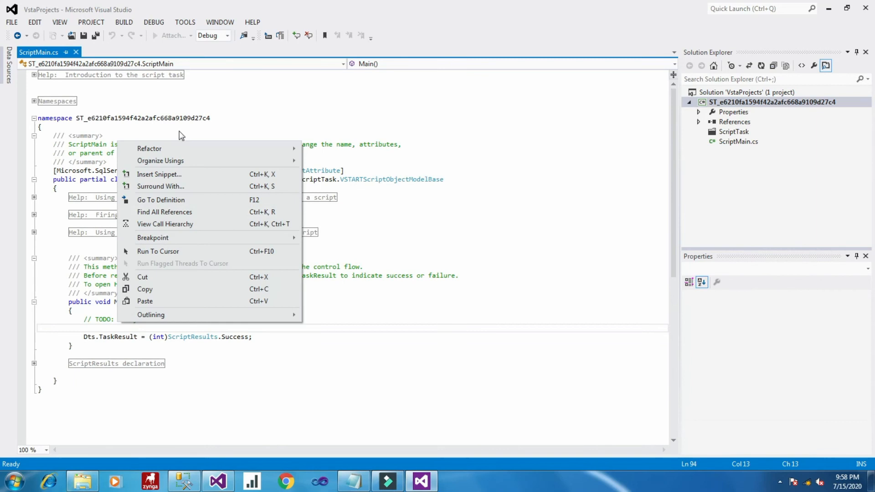
left_click(160, 300)
left_click(290, 382)
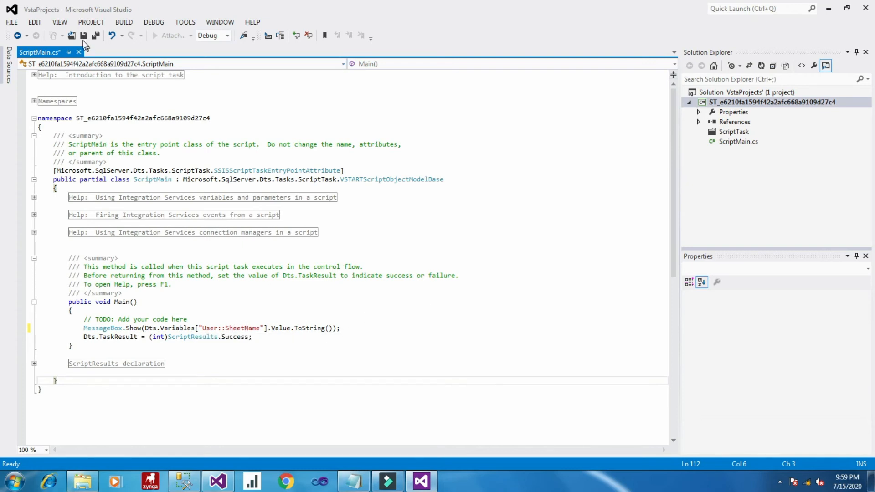
left_click(83, 36)
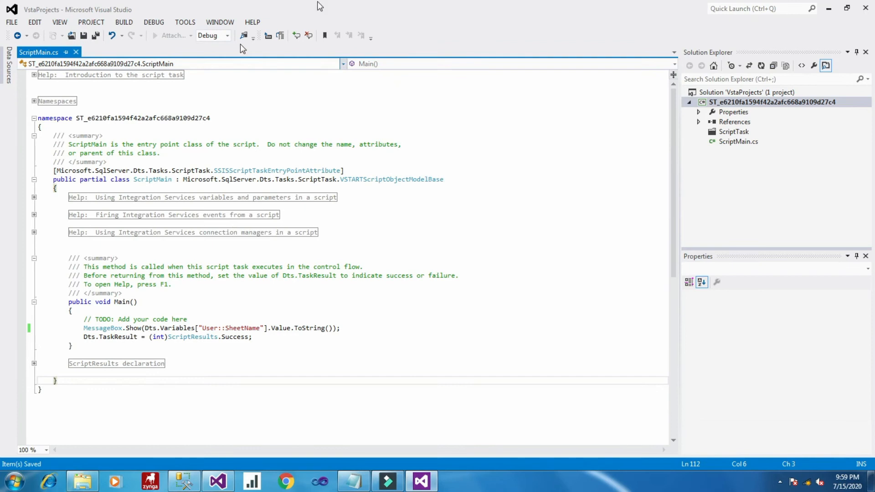
left_click(865, 8)
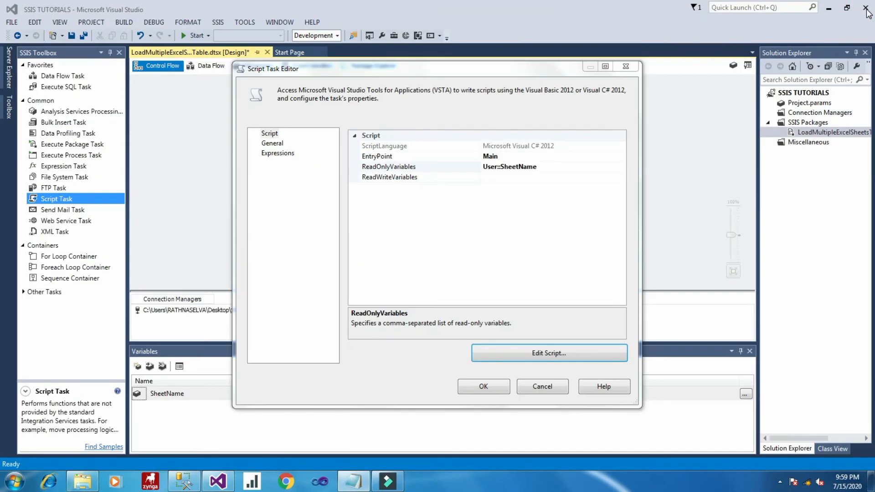
left_click(272, 143)
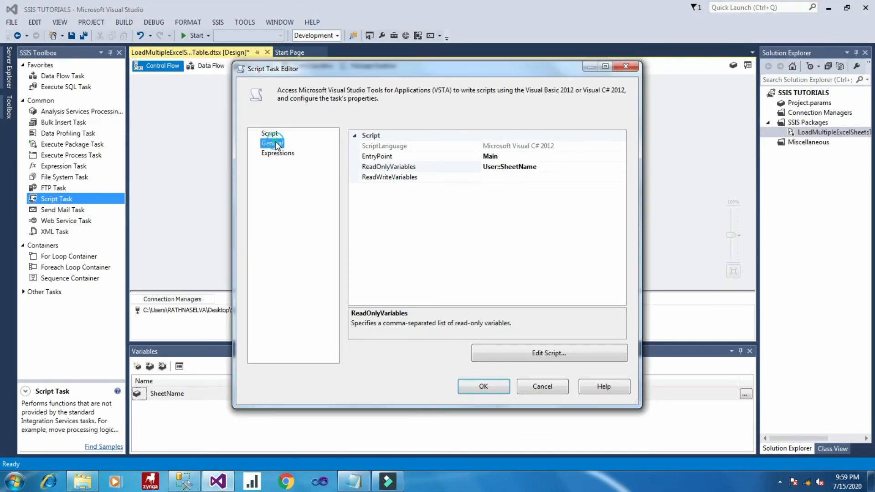
- Accept the Script Task's settings, save the package, and start running it
left_click(282, 156)
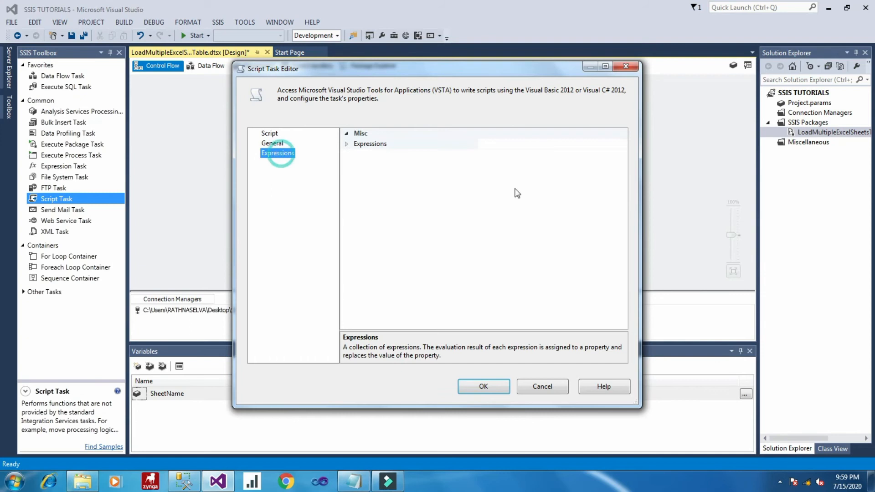
left_click(495, 388)
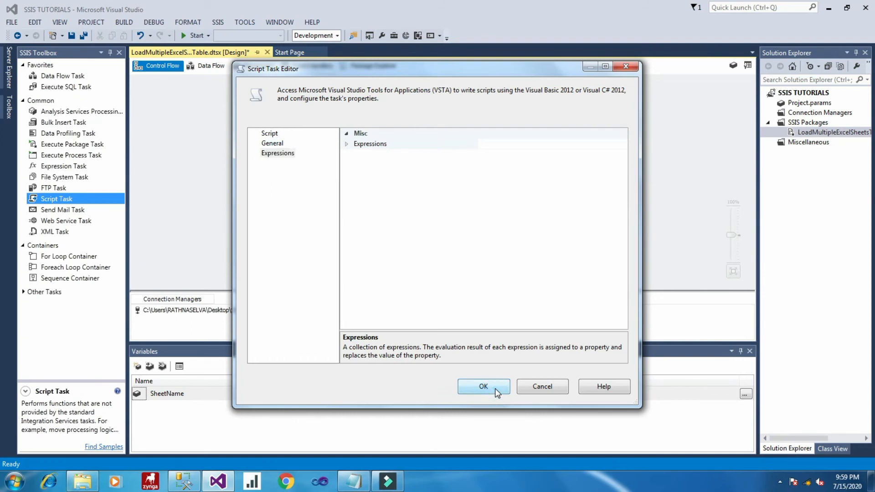
left_click(675, 205)
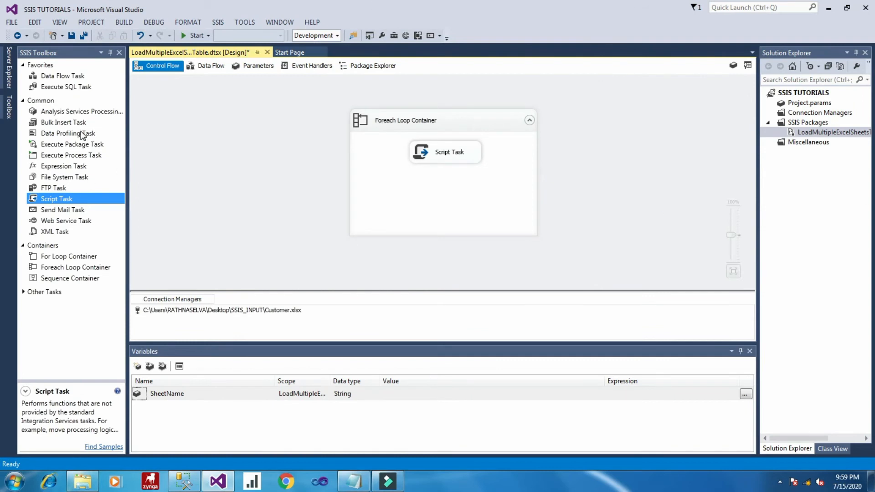
left_click(72, 36)
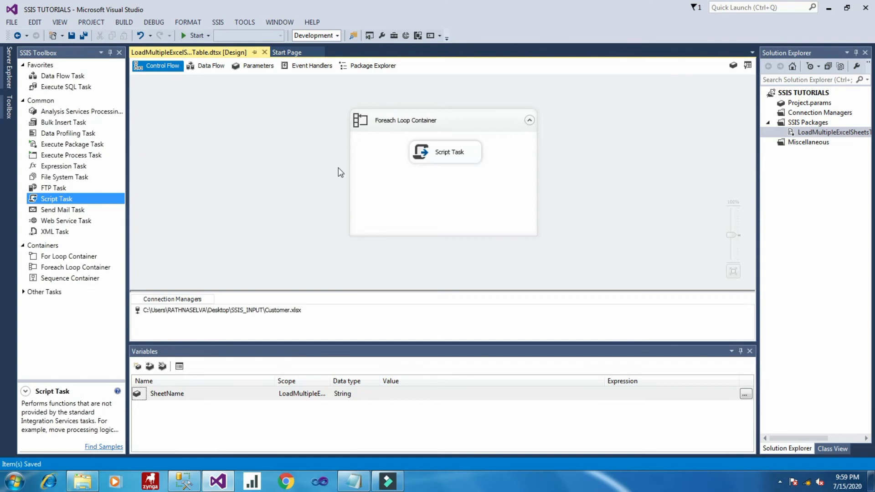
left_click(187, 35)
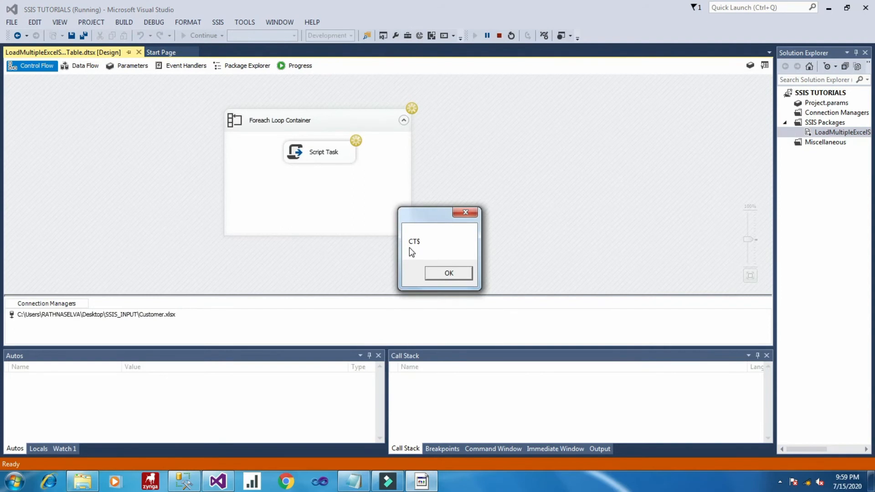
- Try to open the Customer workbook from the SSIS_INPUT folder during the package run, and close Excel
left_click(83, 481)
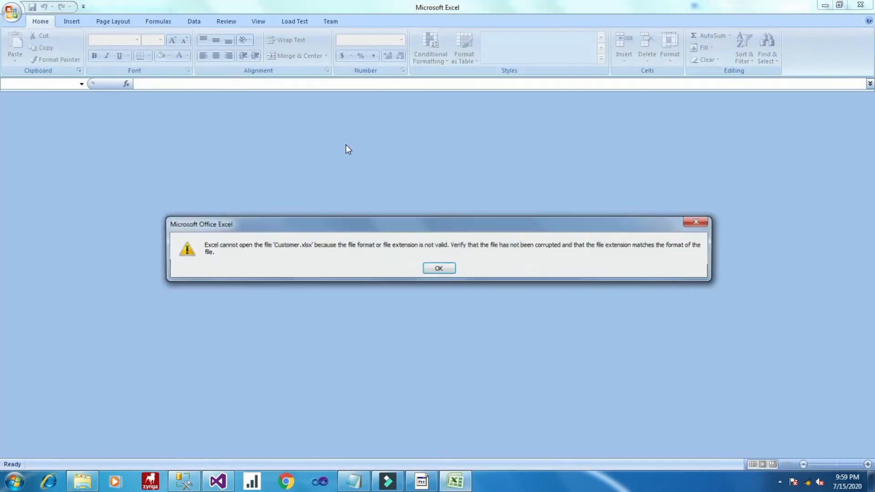
left_click(446, 273)
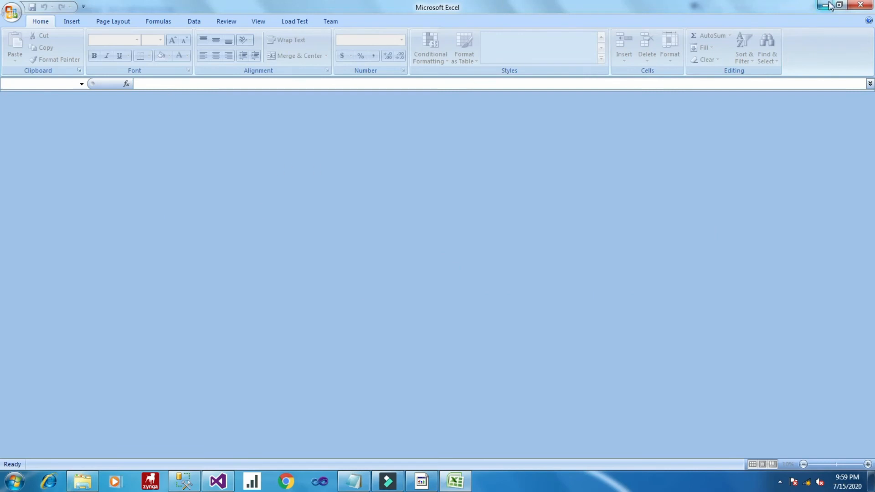
left_click(848, 8)
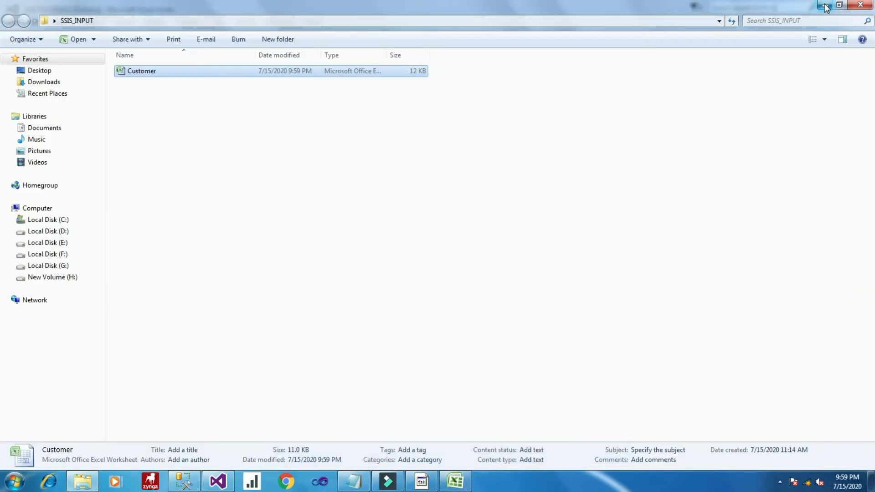
right_click(191, 69)
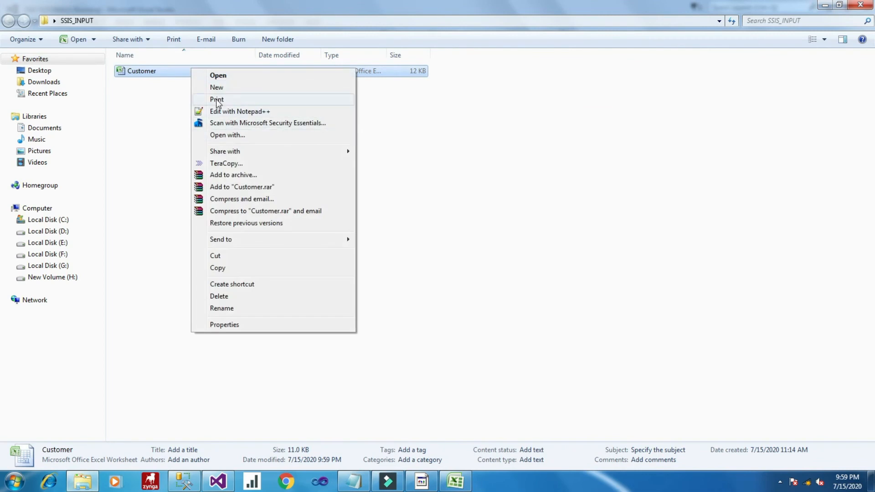
left_click(496, 142)
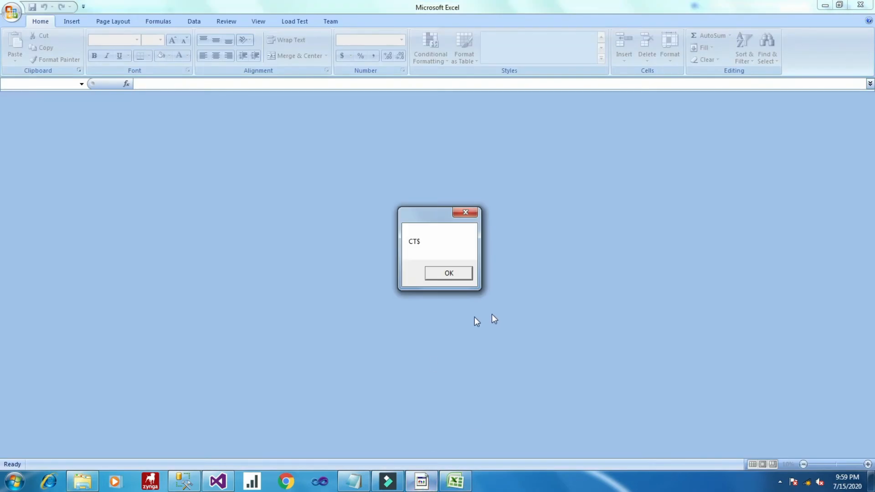
left_click(218, 481)
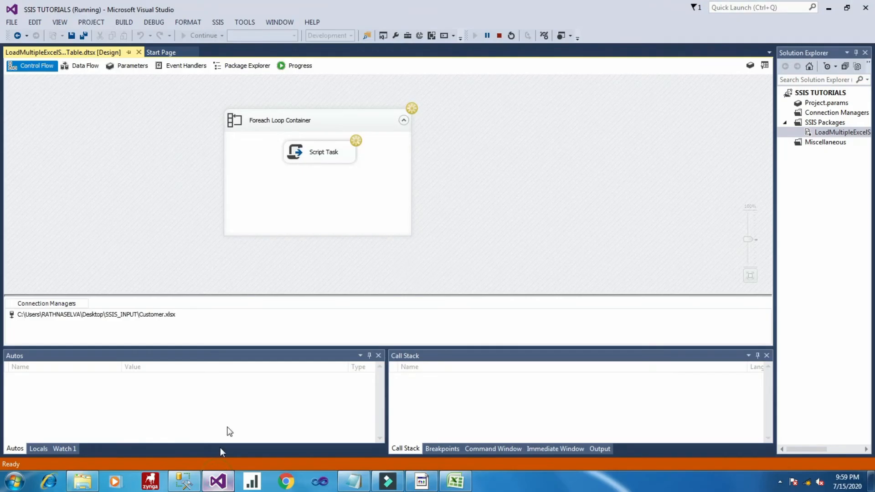
left_click(455, 482)
left_click(860, 6)
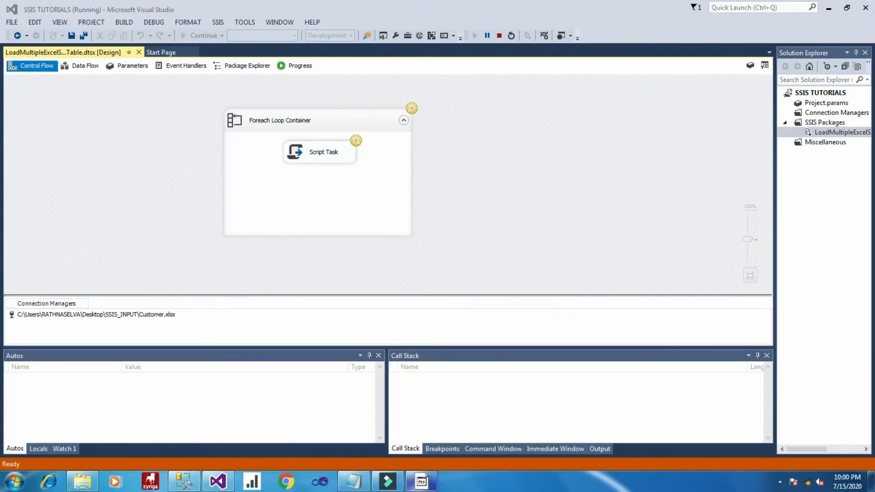
- Dismiss each sheet-name message box until the package run ends, and stop debugging
left_click(445, 274)
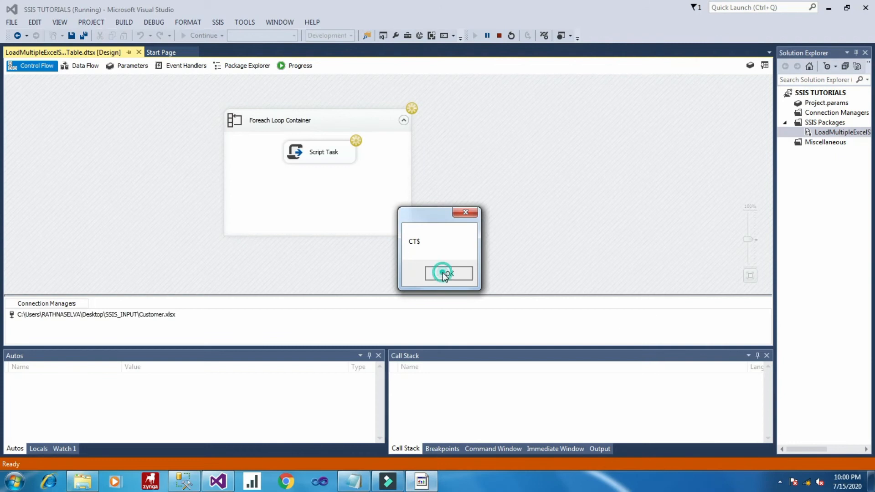
left_click(449, 272)
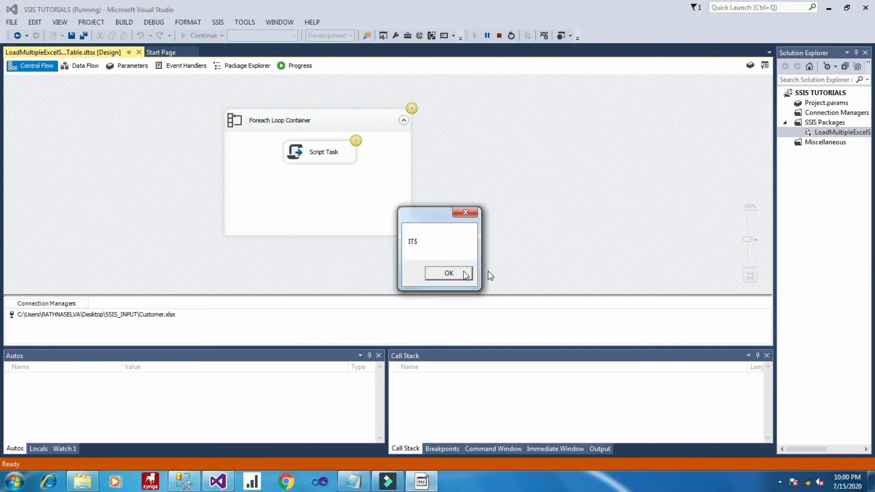
left_click(449, 275)
left_click(442, 276)
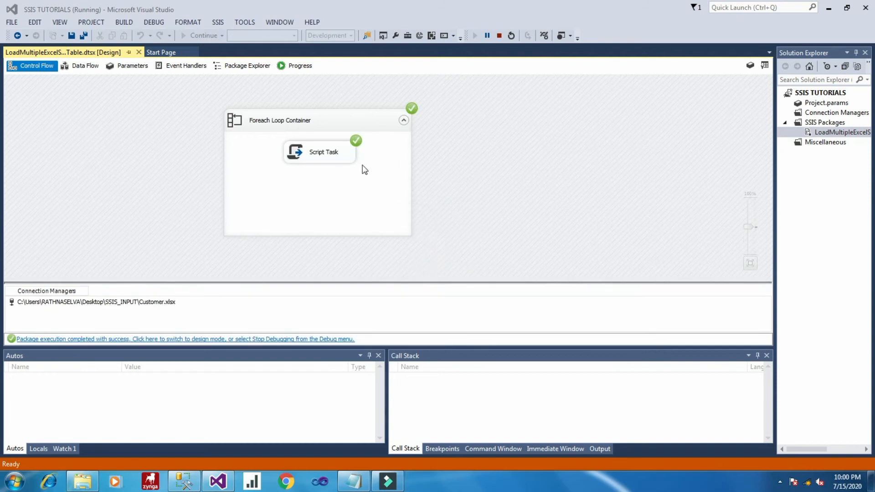
left_click(499, 36)
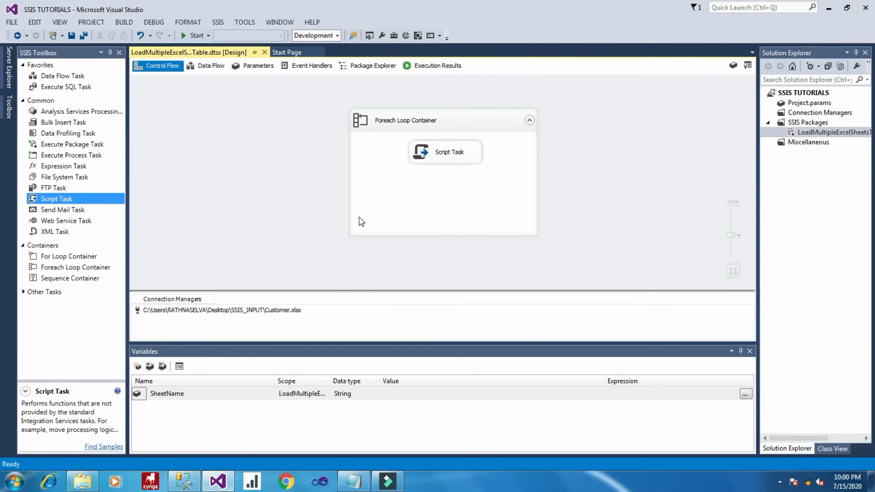
- Open the Customer workbook from SSIS_INPUT, review its CT, IT, EE and MECH sheets, and return to the package
left_click(82, 481)
double_click(141, 71)
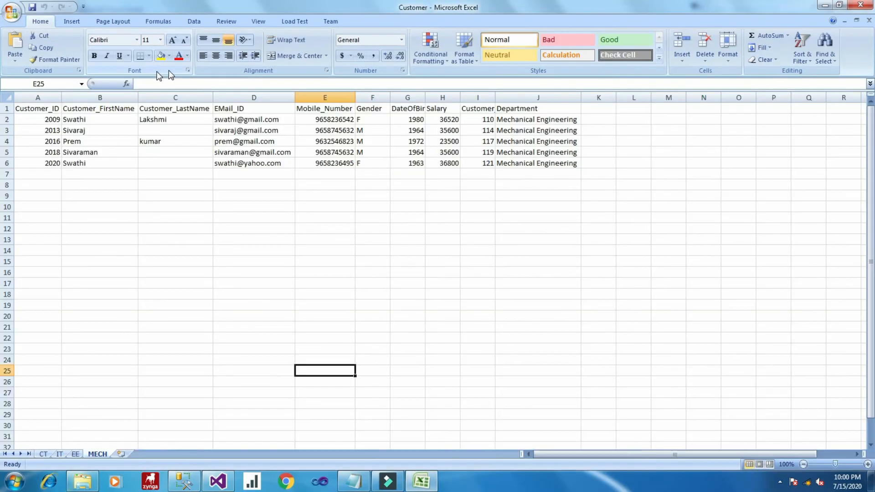
left_click(45, 454)
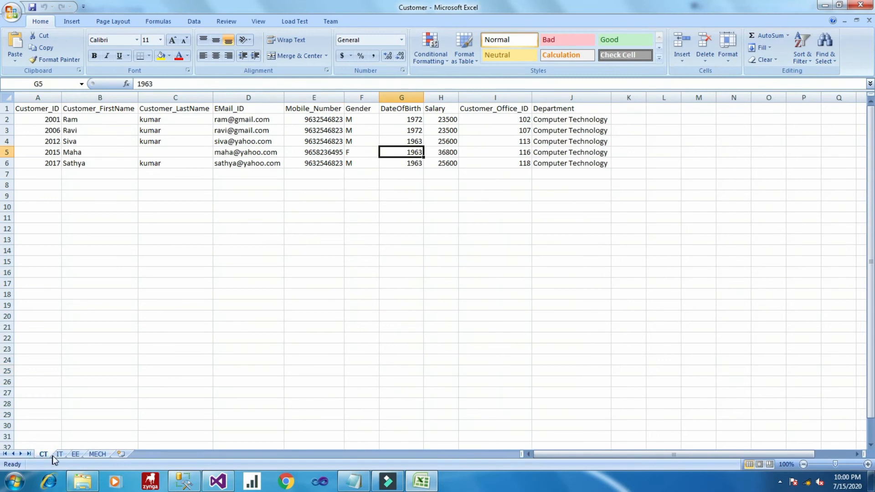
left_click(59, 454)
left_click(75, 454)
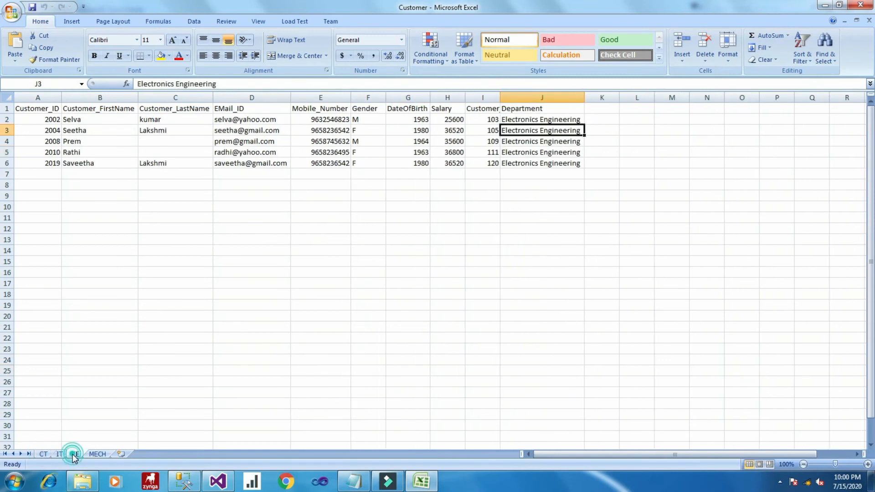
left_click(96, 454)
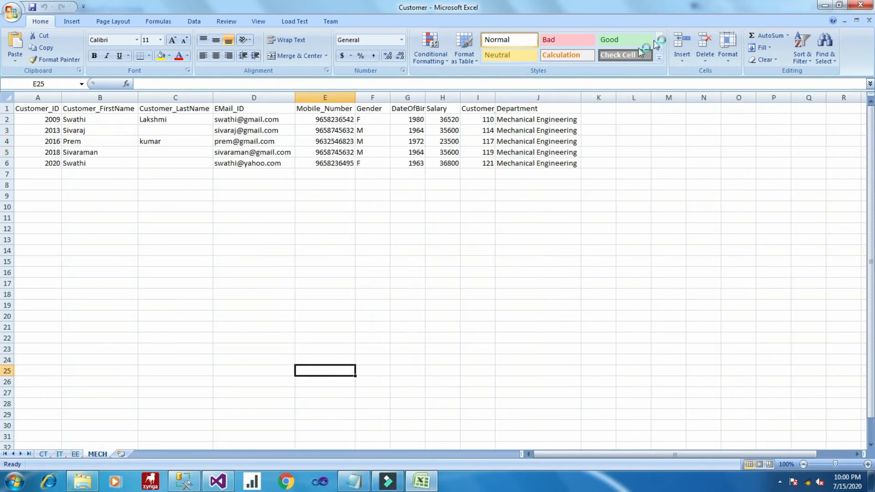
left_click(860, 5)
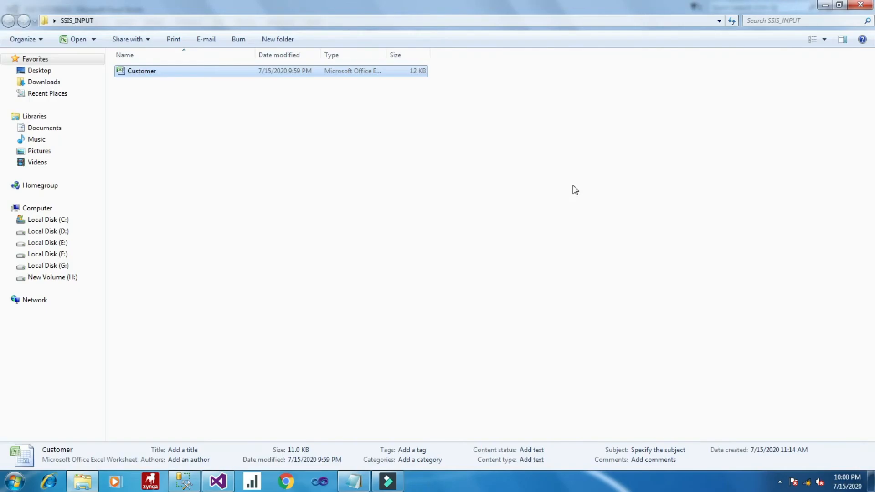
right_click(575, 188)
left_click(621, 227)
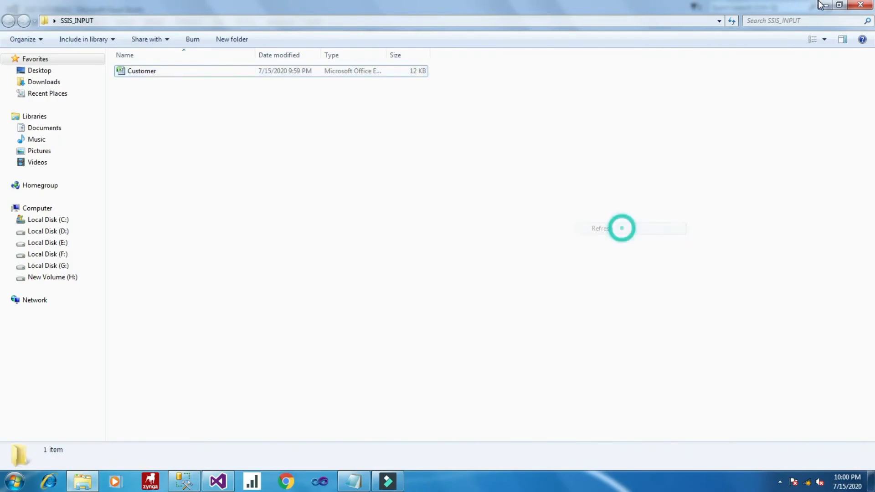
left_click(820, 4)
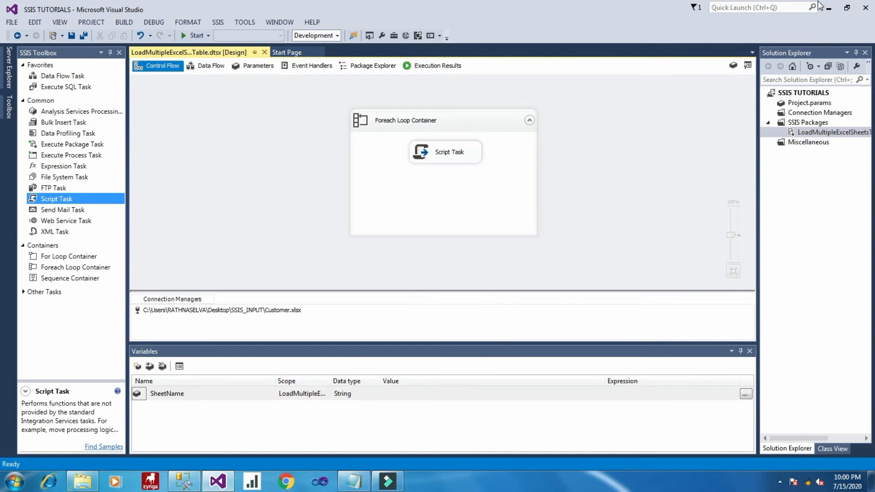
- Switch to SQL Server Management Studio, rerun the selected query on the Customer table, and return to Visual Studio
left_click(184, 481)
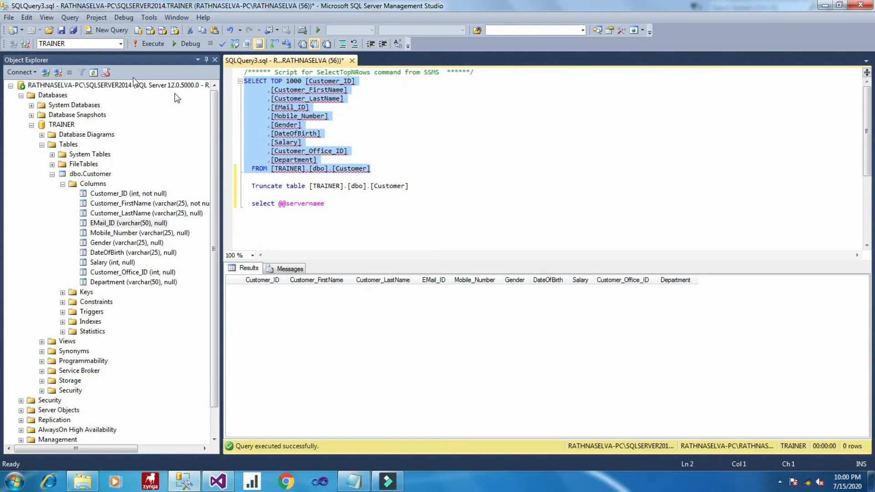
left_click(146, 44)
left_click(825, 5)
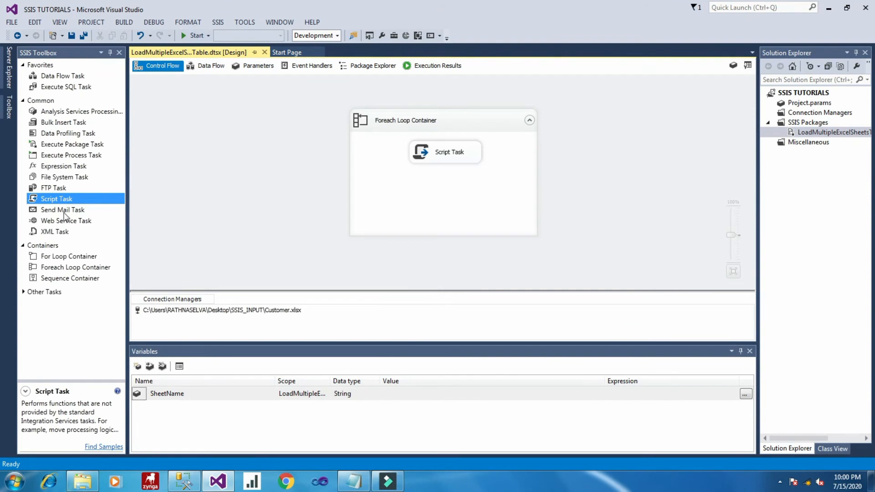
- Add a Data Flow Task below the Script Task inside the Foreach Loop Container and connect the Script Task to it
left_click(24, 102)
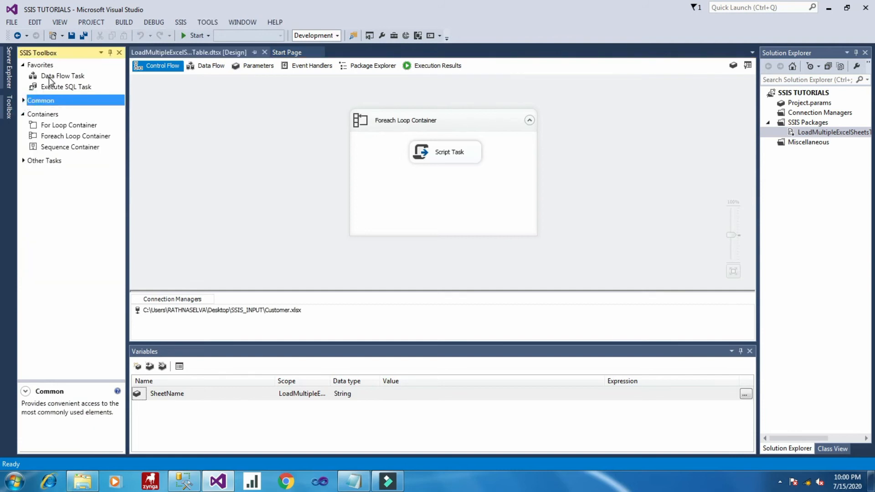
left_click_drag(51, 79, 279, 155)
left_click_drag(403, 184, 443, 196)
left_click(448, 155)
left_click(634, 194)
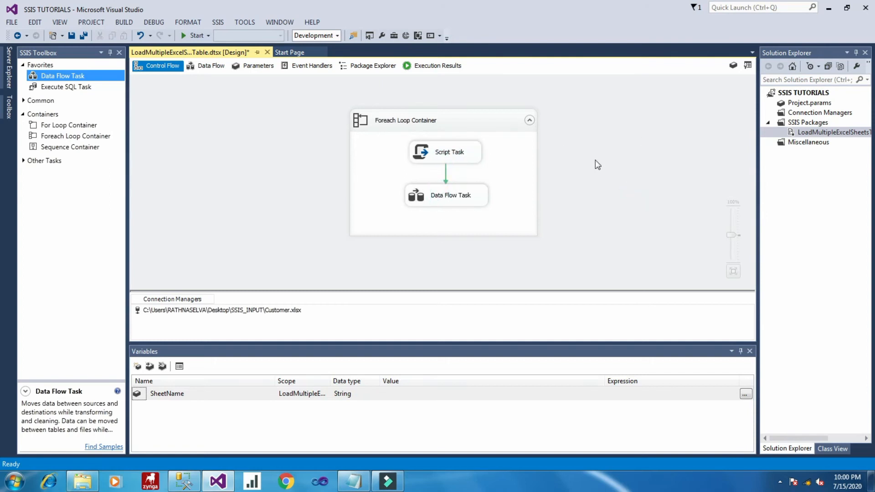
- Open the Data Flow Task and add an ADO NET Source with a Data Conversion transformation below it
double_click(469, 201)
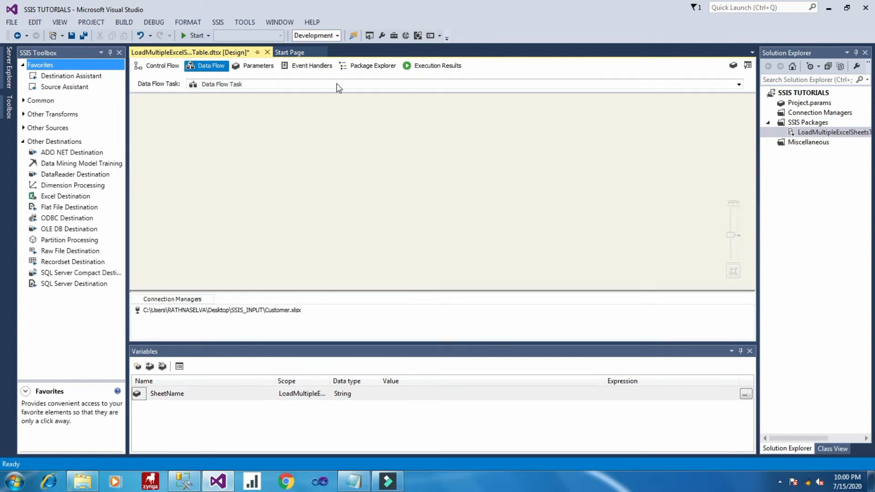
left_click(55, 142)
left_click(24, 127)
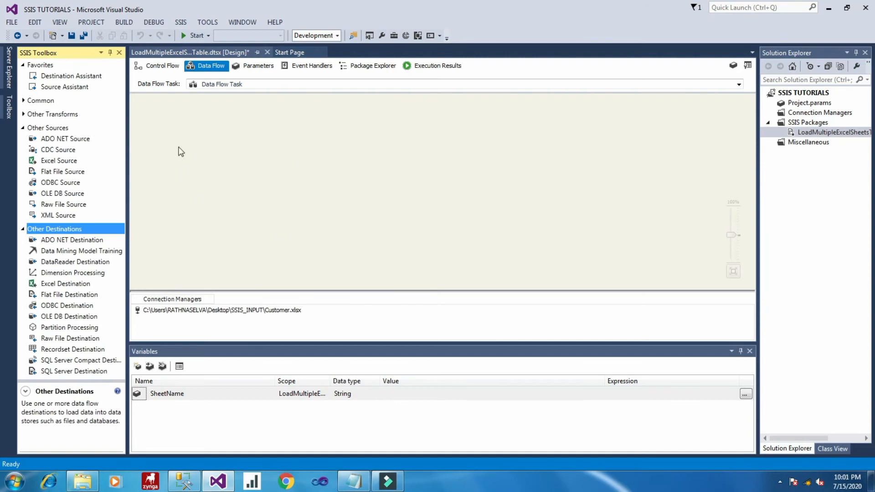
left_click_drag(67, 140, 353, 127)
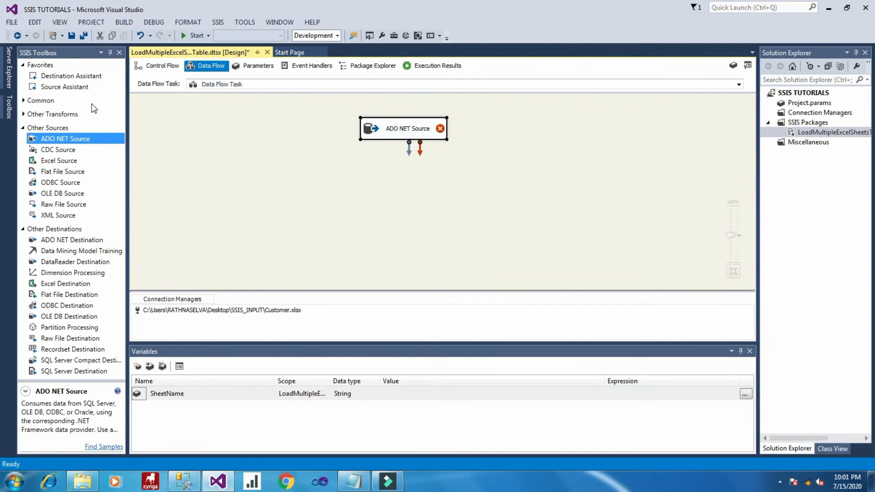
left_click(23, 100)
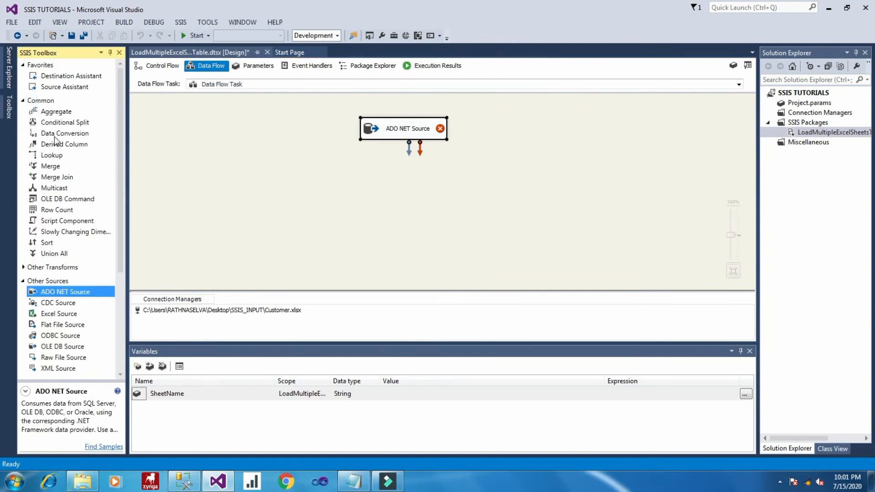
left_click_drag(51, 136, 359, 168)
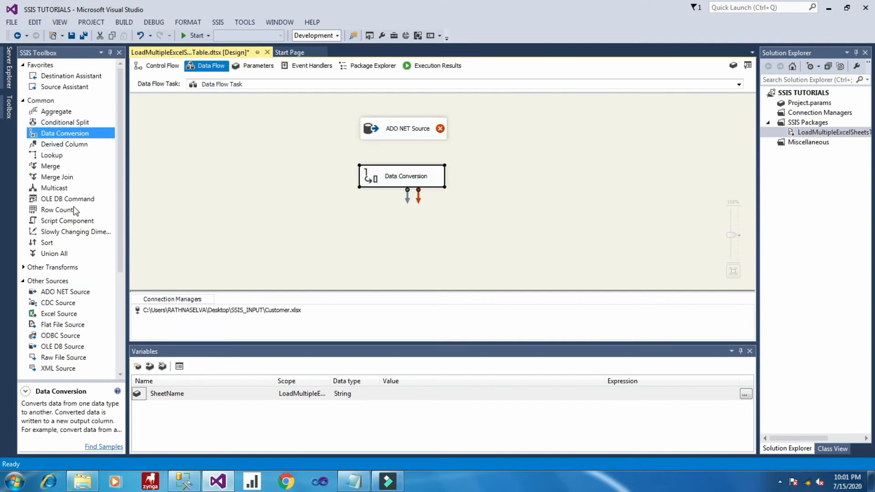
- Add an OLE DB Destination below the Data Conversion in the data flow
left_click(22, 100)
left_click(23, 128)
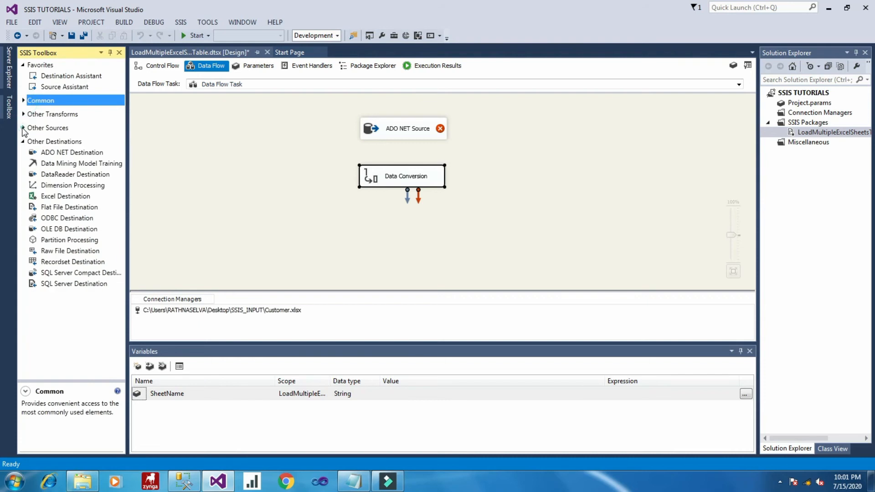
left_click(50, 143)
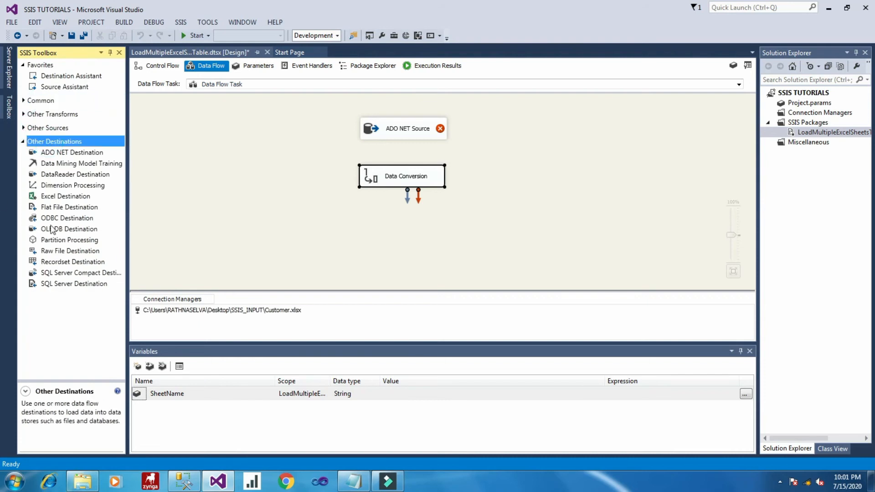
left_click_drag(58, 233, 355, 226)
left_click(548, 185)
- Connect the ADO NET Source to the Data Conversion and the Data Conversion to the OLE DB Destination
left_click(396, 132)
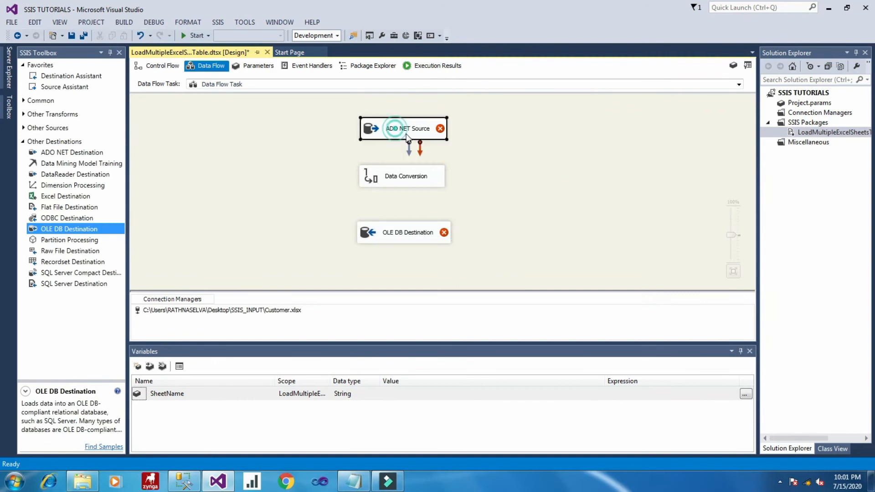
left_click_drag(409, 152, 402, 235)
left_click(420, 183)
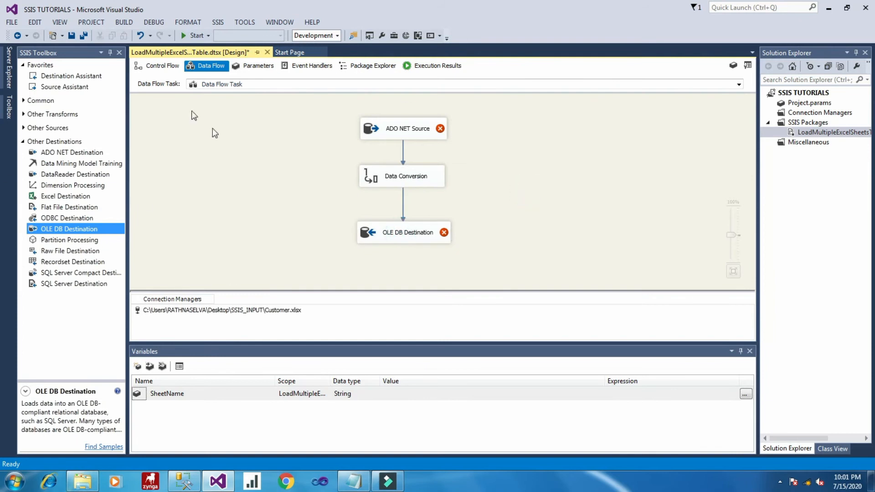
- Set the ADO NET Source to read the CT$ table from Customer.xlsx, and review its columns and error output settings
left_click(396, 130)
double_click(395, 130)
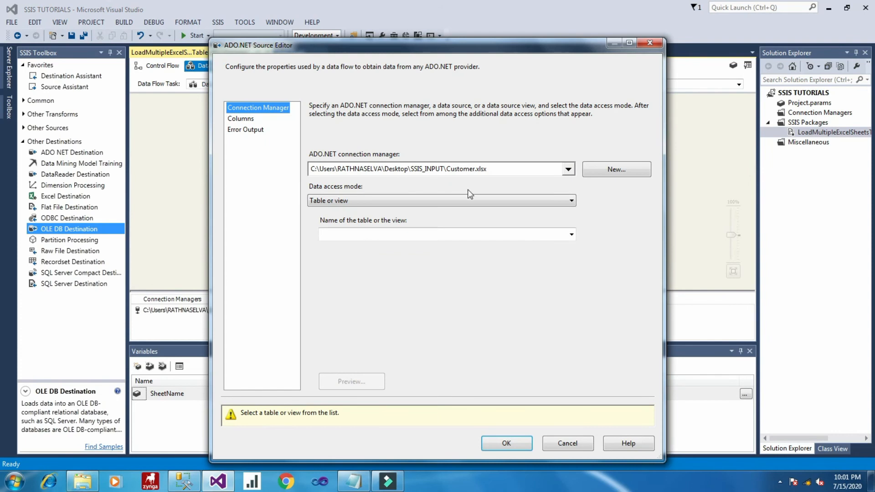
left_click(571, 235)
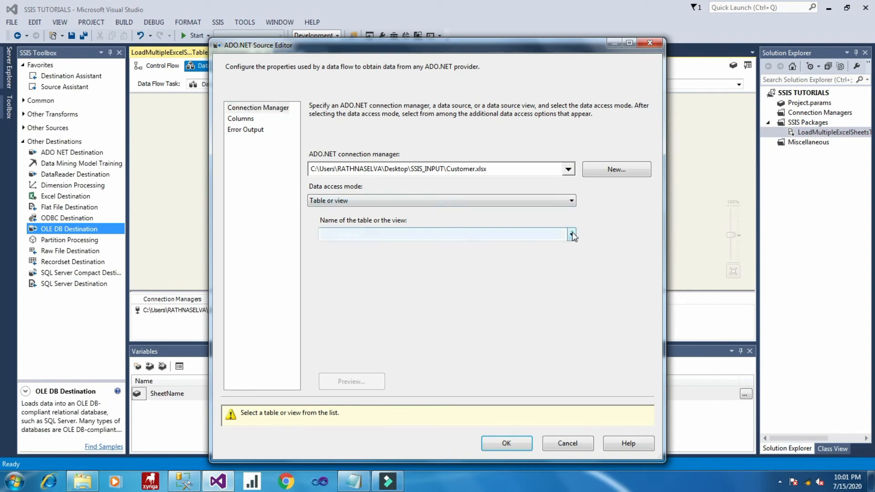
left_click(385, 247)
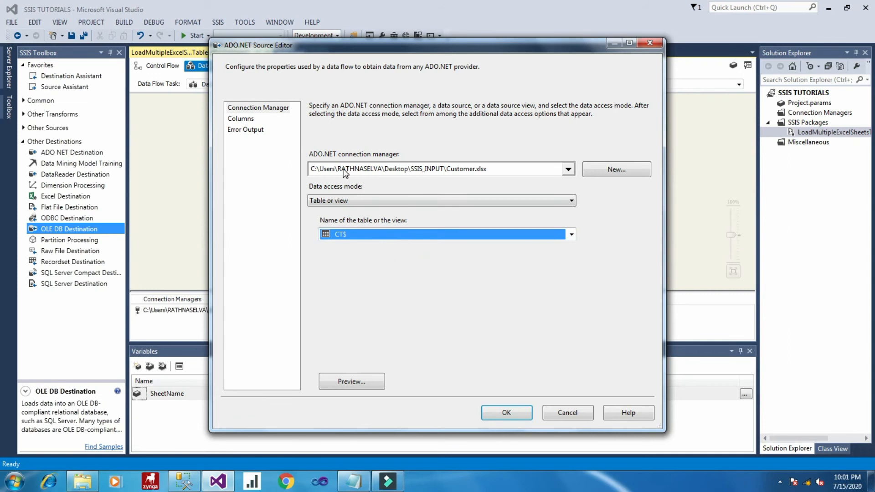
left_click(241, 119)
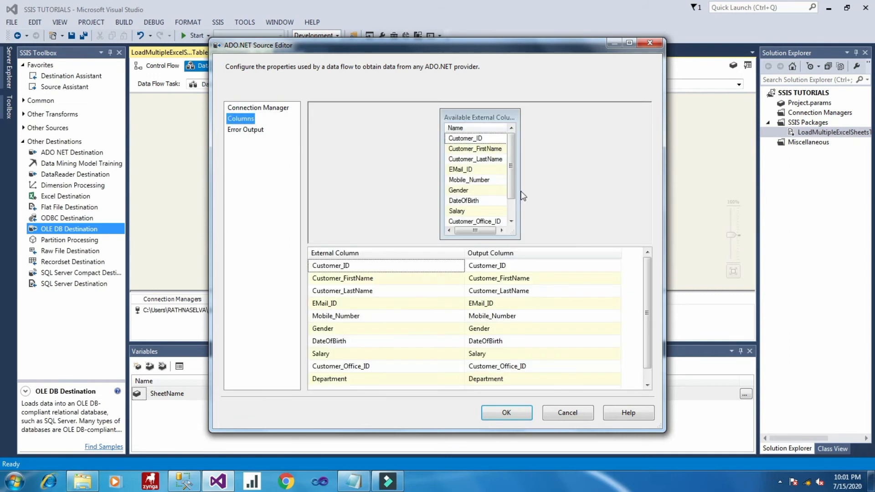
left_click(261, 131)
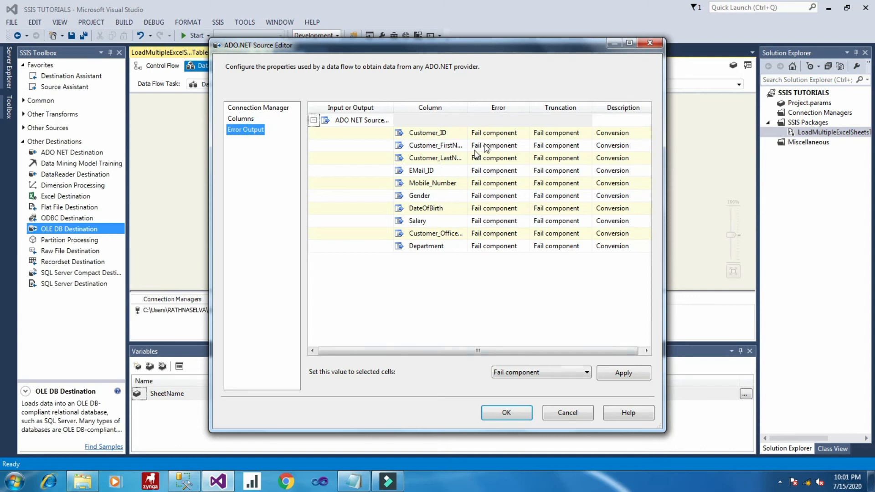
left_click(526, 413)
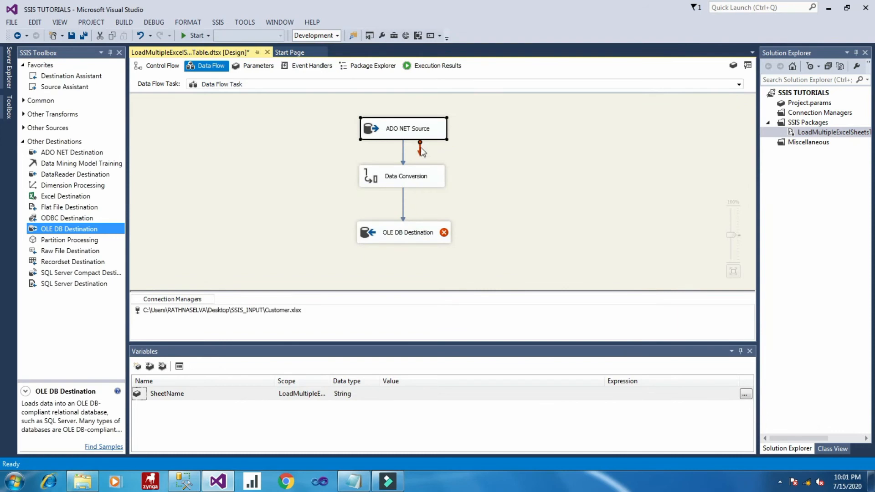
- Open the Data Conversion transformation, include all available input columns, and widen the Data Type column
double_click(420, 178)
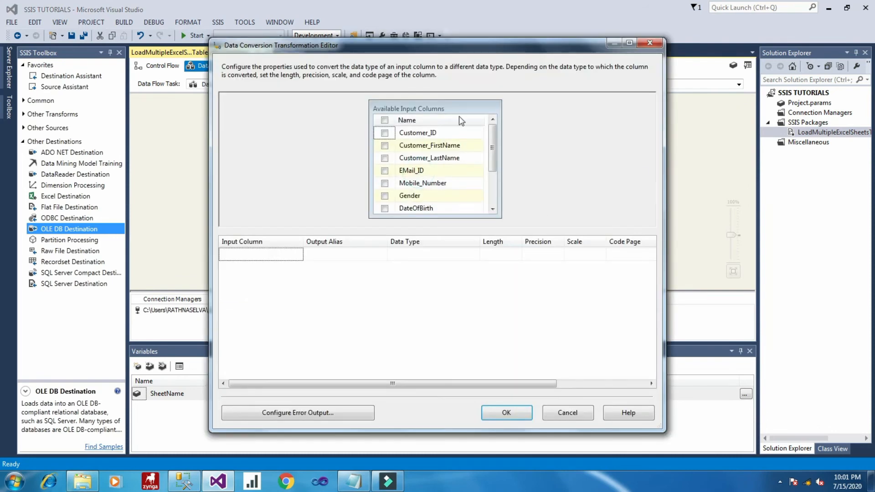
left_click(384, 120)
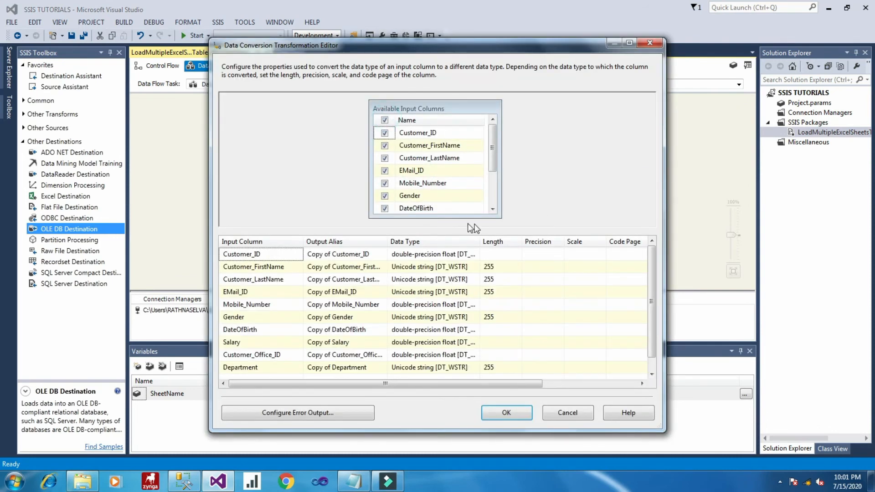
left_click_drag(480, 242, 510, 242)
- Set the data type of Customer_ID, Customer_FirstName and Customer_LastName to string [DT_STR]
left_click(480, 257)
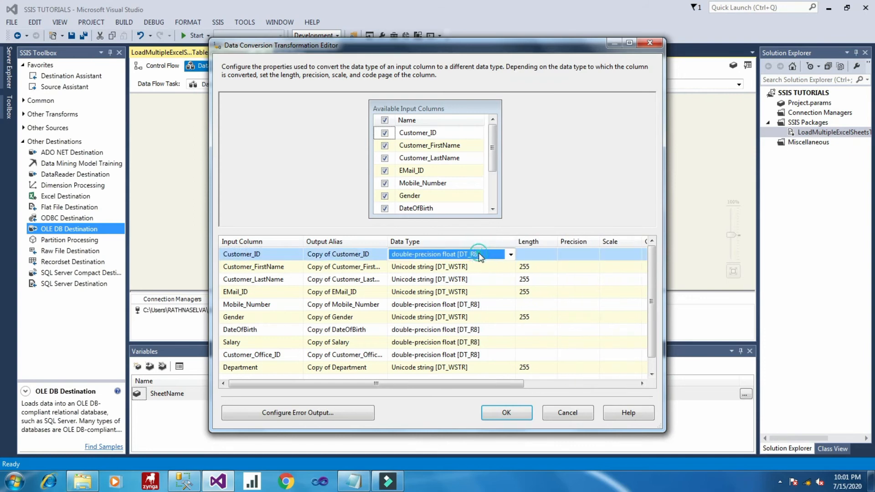
key("s")
key("s")
key("s")
left_click(481, 267)
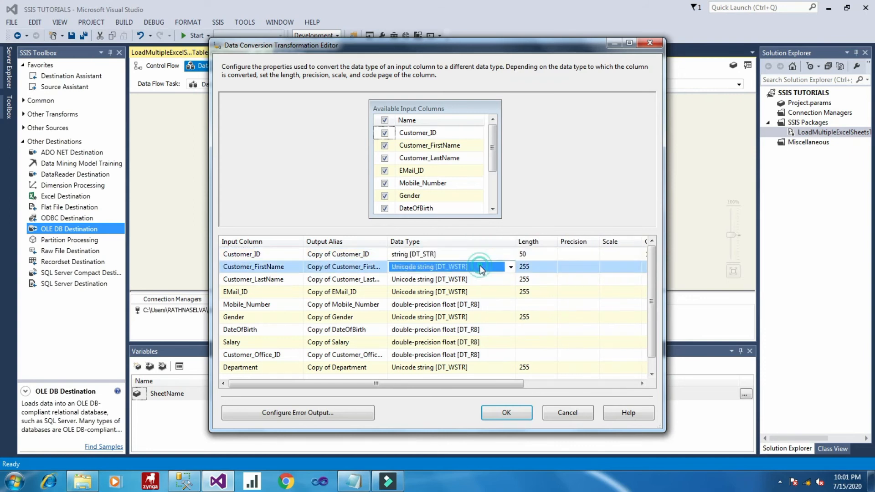
key("s")
key("s")
key("s")
left_click(486, 279)
key("s")
key("s")
key("s")
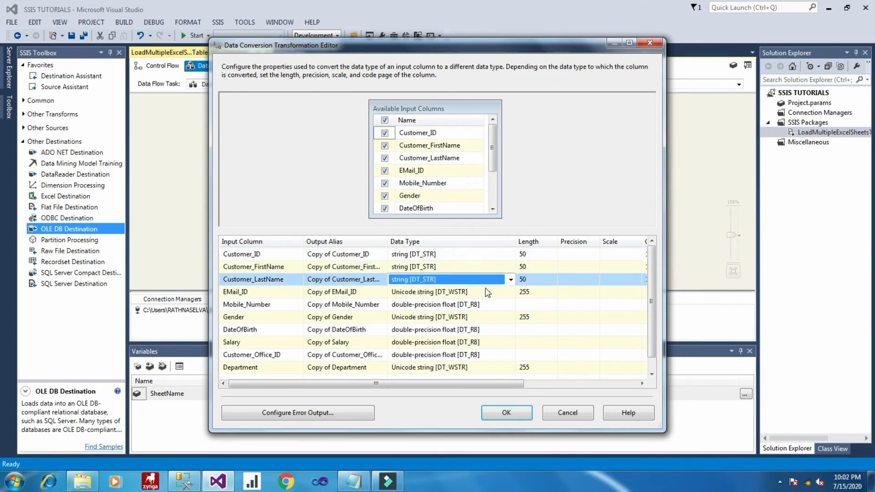
- Set the data type of EMail_ID, Mobile_Number and Gender to string [DT_STR]
left_click(485, 291)
key("s")
key("s")
key("s")
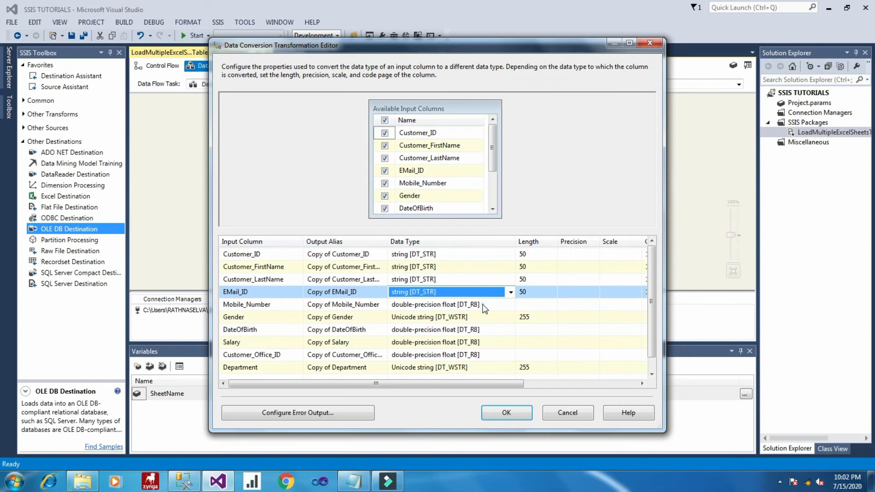
left_click(483, 305)
key("s")
key("s")
key("s")
left_click(483, 317)
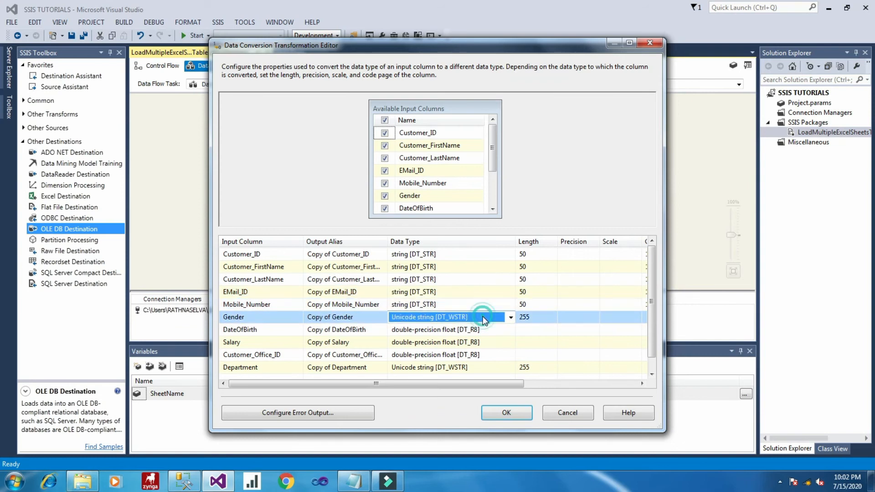
key("s")
key("s")
key("s")
- Set the data type of DateOfBirth, Salary, Customer_Office_ID and Department to string [DT_STR]
left_click(483, 330)
key("s")
key("s")
key("s")
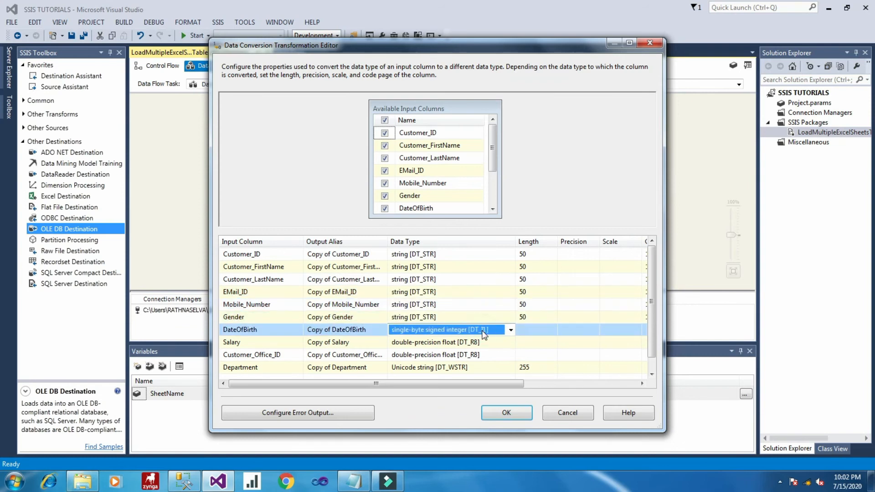
left_click(483, 342)
key("s")
key("s")
key("s")
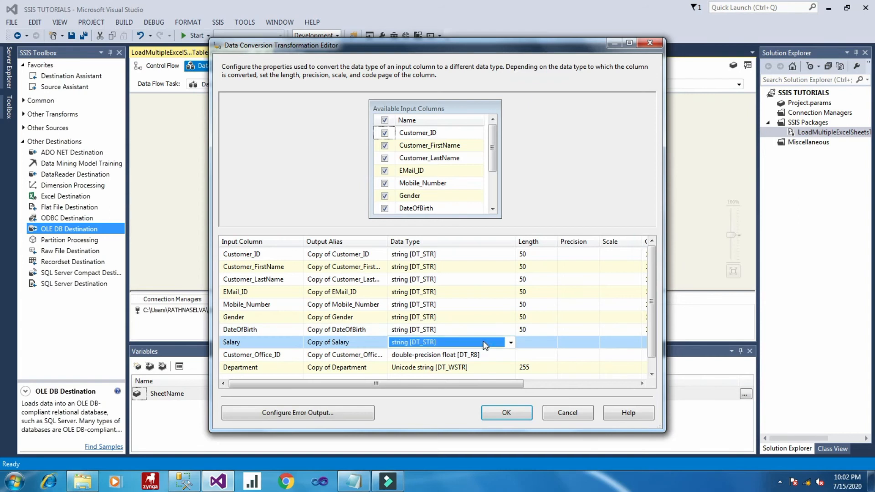
left_click(486, 357)
key("s")
key("s")
key("s")
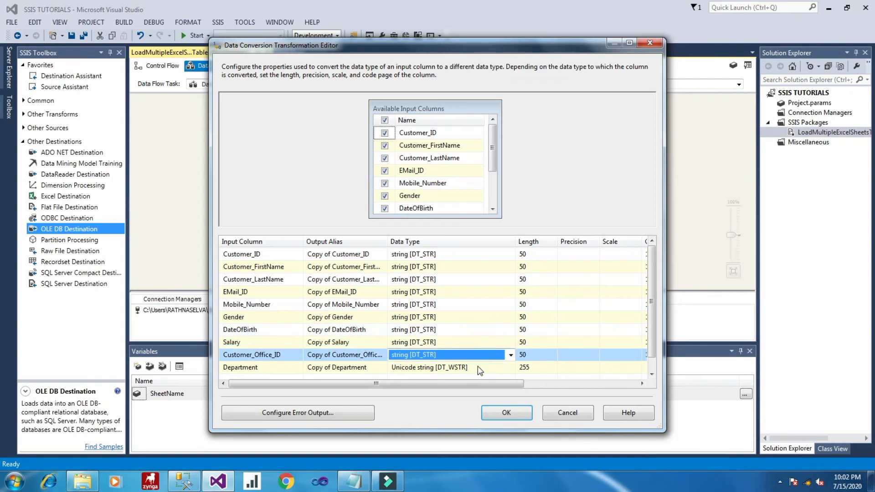
left_click(478, 366)
key("s")
key("s")
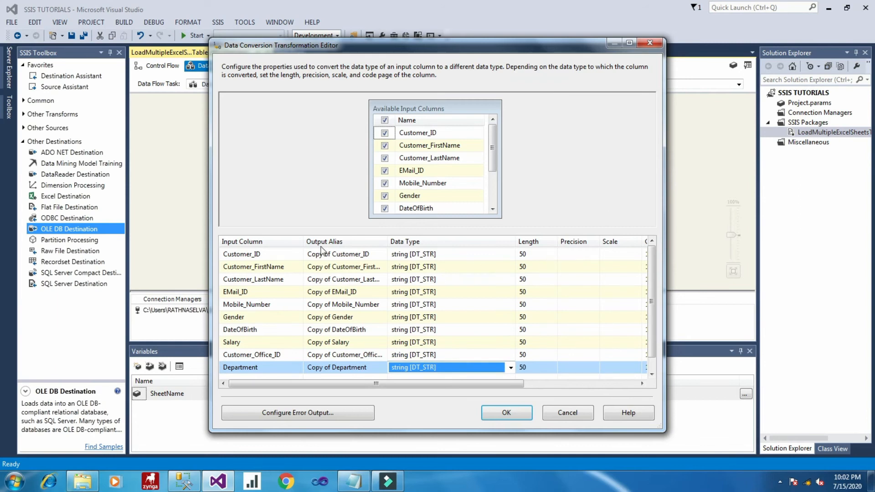
- Check the Customer table's column sizes in SQL Server Management Studio, then set the Customer_FirstName and Customer_LastName lengths to 25 in Visual Studio
left_click(184, 481)
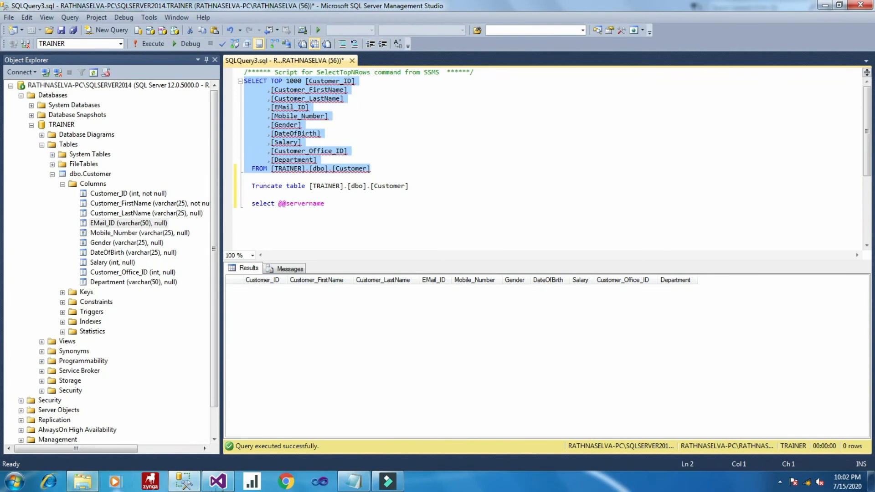
left_click(217, 481)
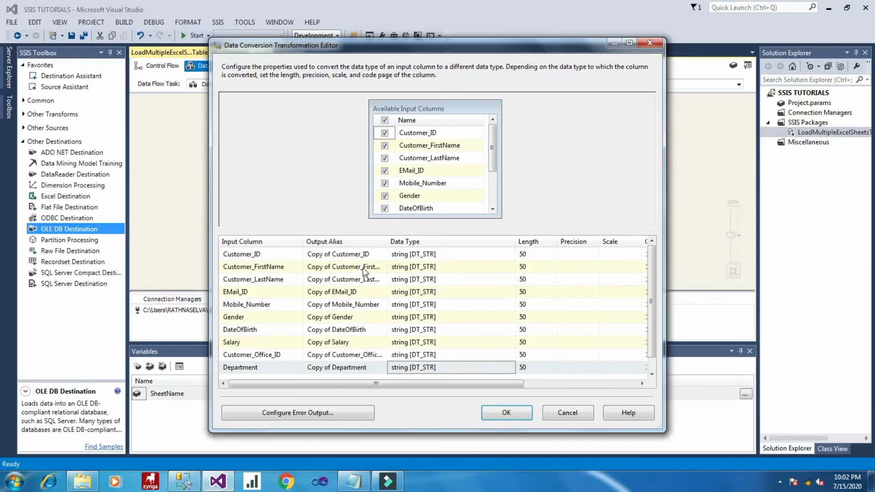
double_click(388, 240)
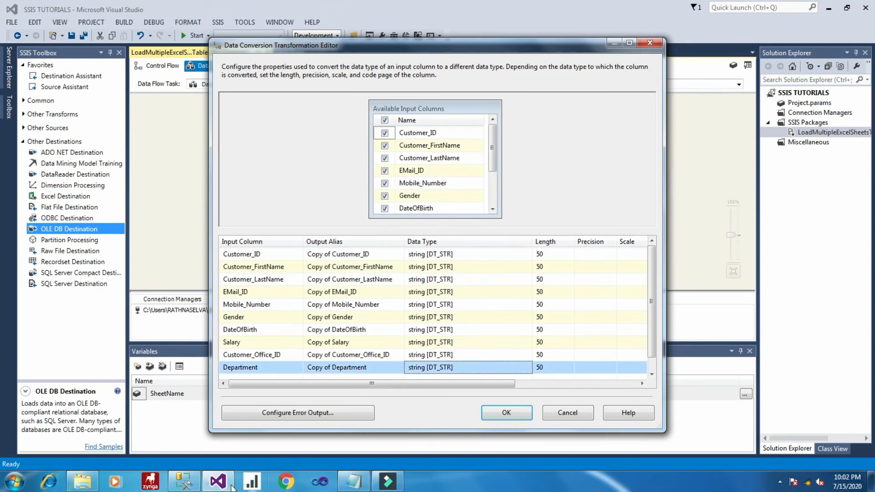
left_click(184, 481)
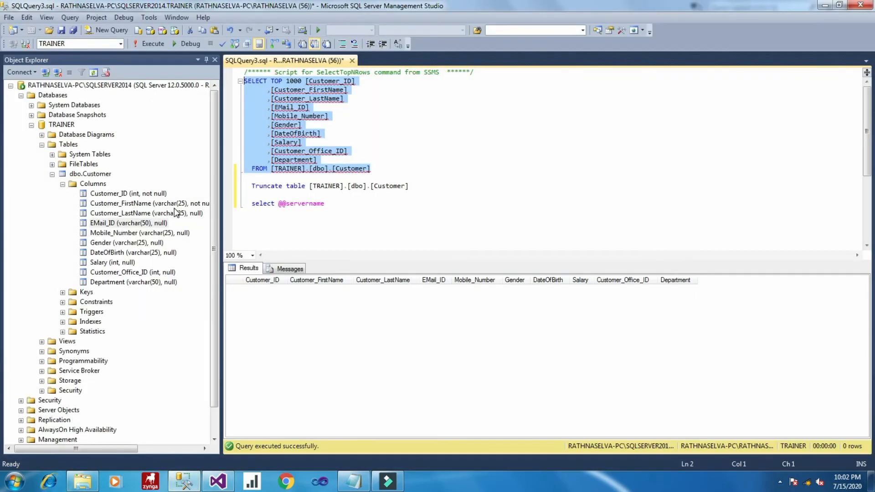
left_click(184, 482)
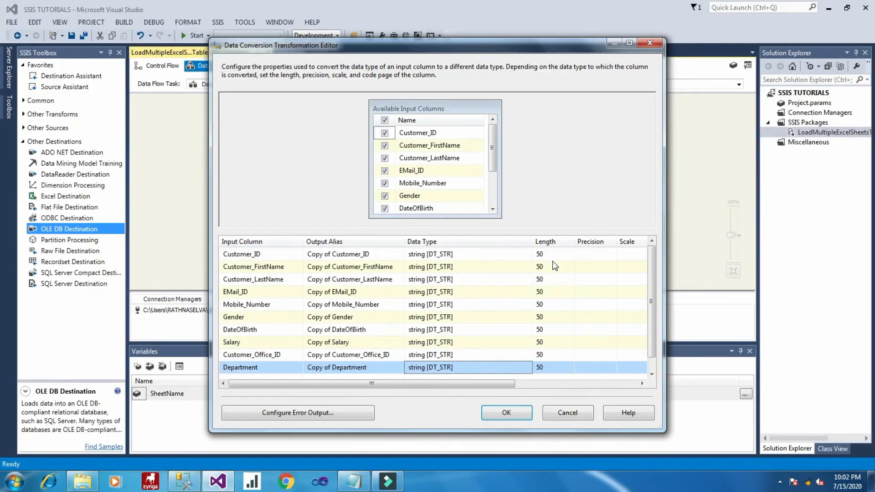
left_click(554, 266)
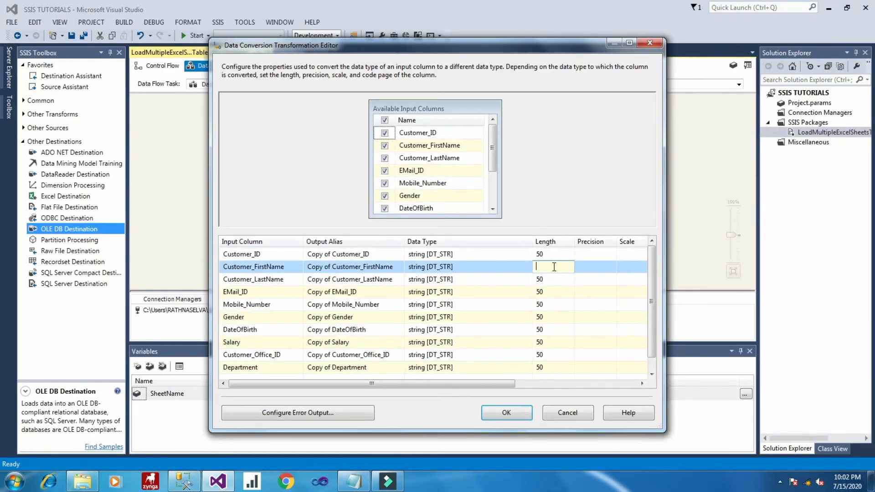
type("25")
left_click(545, 279)
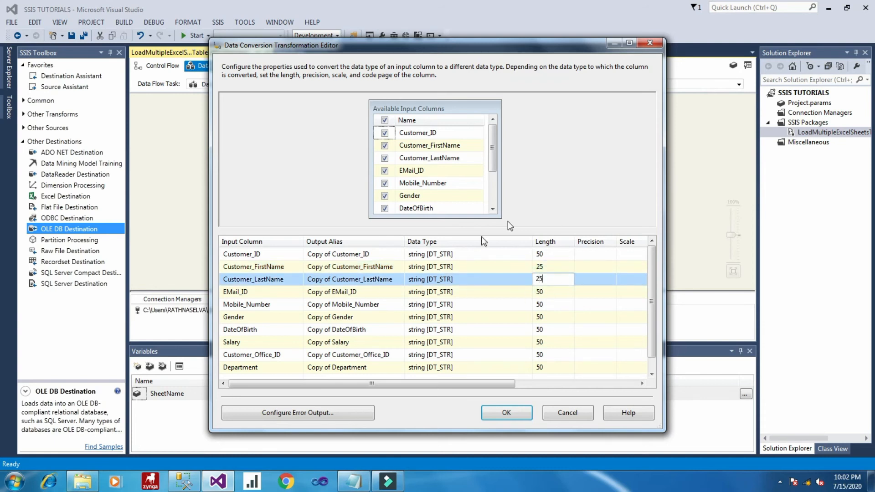
- Using the column sizes in SQL Server Management Studio, set the EMail_ID length to 50 and the Mobile_Number and Gender lengths to 25 in Visual Studio
left_click(185, 481)
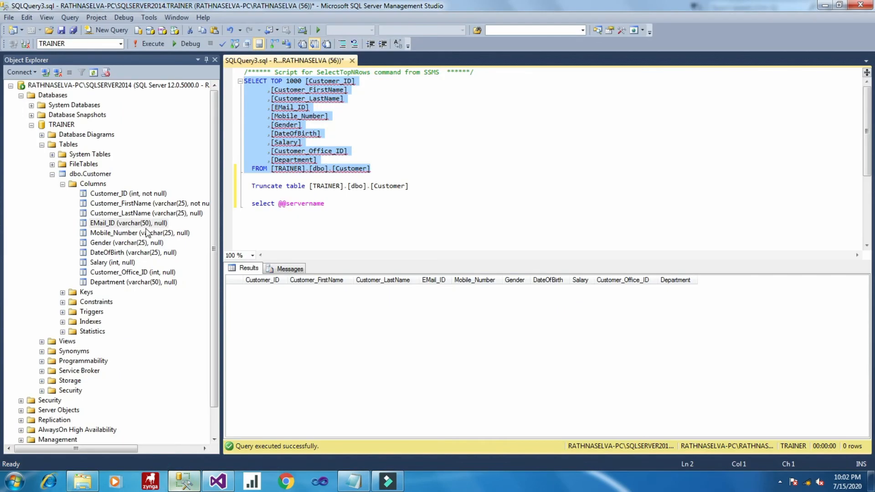
left_click(218, 480)
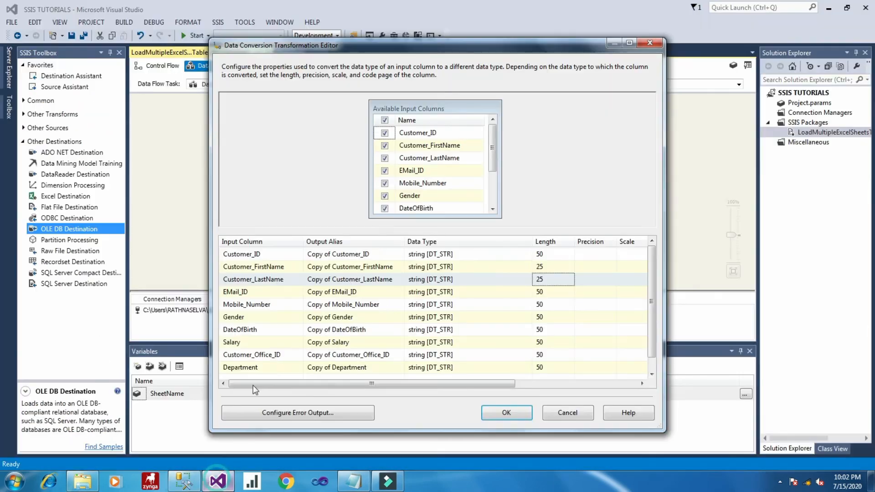
left_click(563, 292)
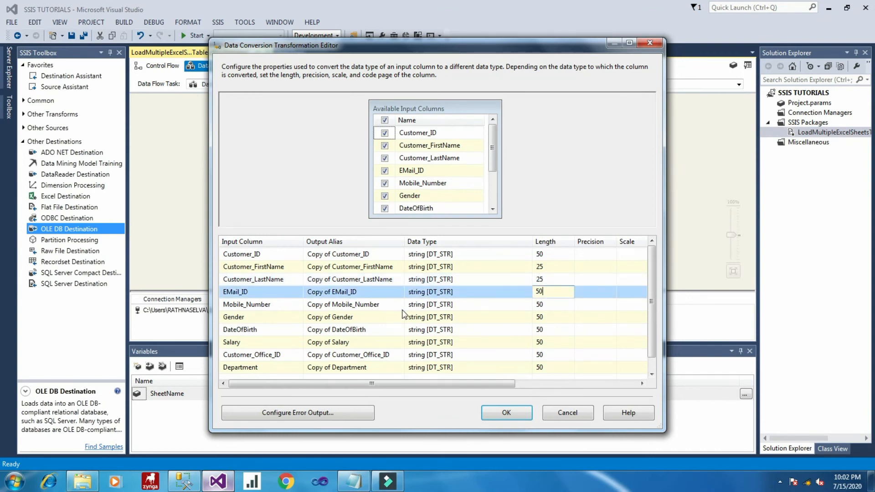
left_click(551, 304)
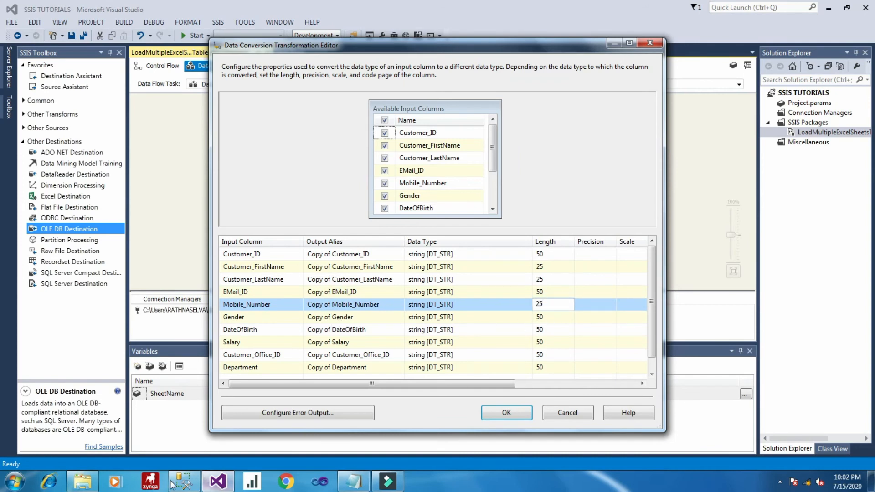
left_click(184, 481)
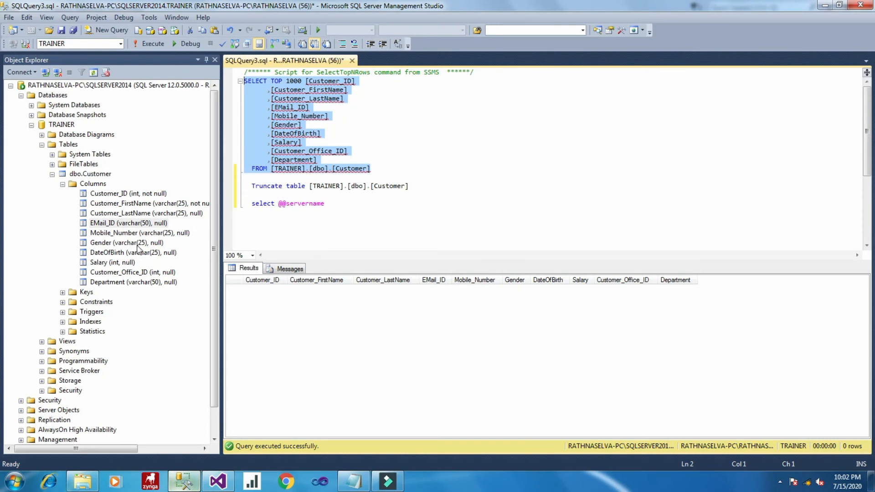
left_click(218, 481)
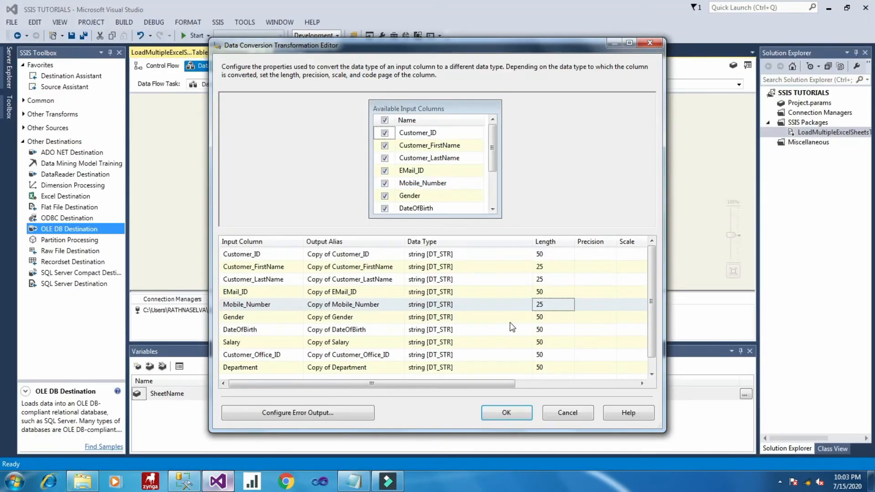
left_click(560, 317)
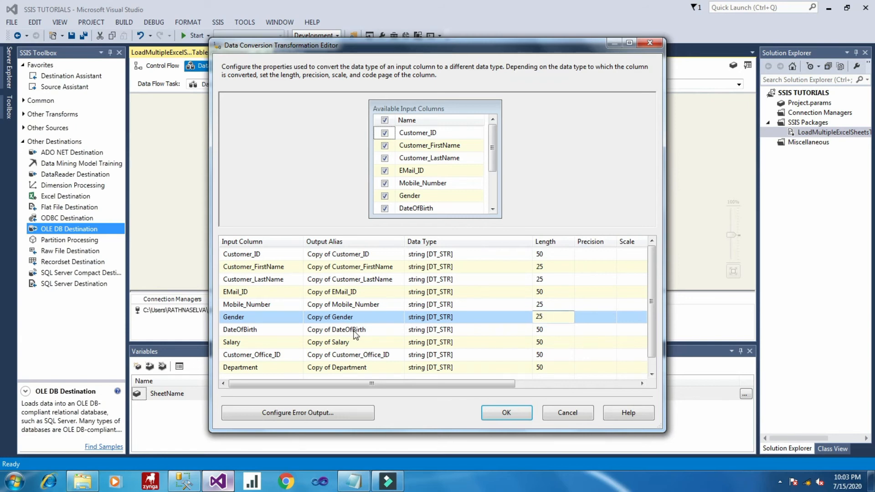
- Check the DateOfBirth column size in SQL Server Management Studio, then set its conversion length to 25 in Visual Studio
left_click(183, 482)
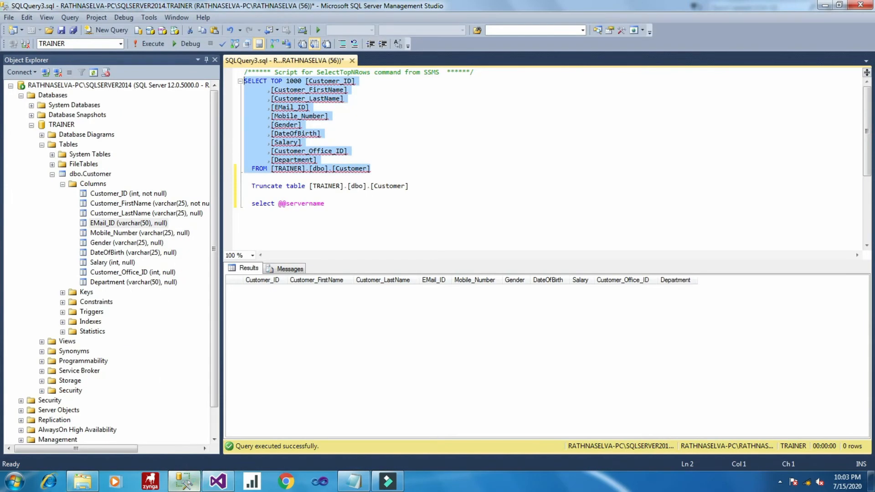
left_click(217, 482)
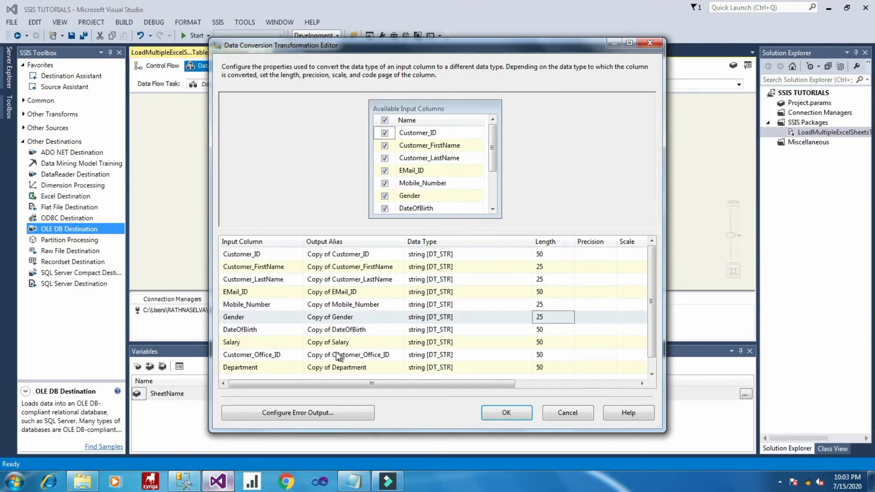
left_click(555, 329)
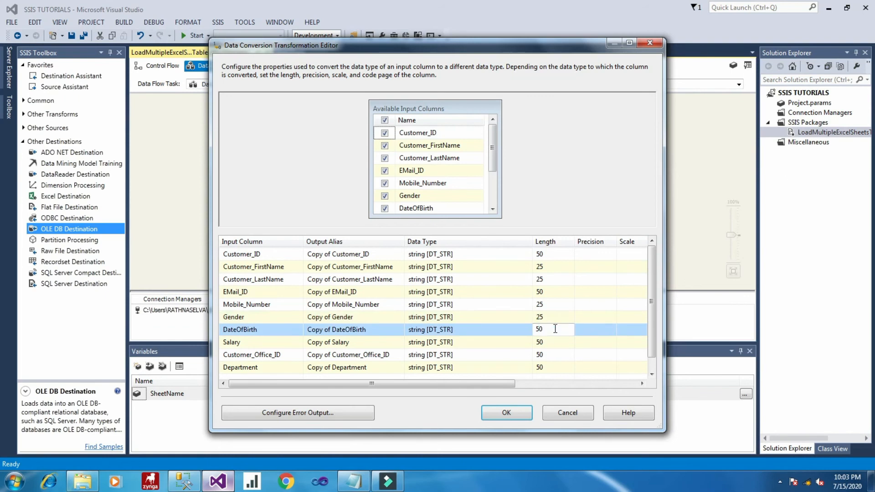
type("25")
- Check the Department column size in SQL Server Management Studio, set its length to 50 in Visual Studio, and save the data conversion
left_click(555, 369)
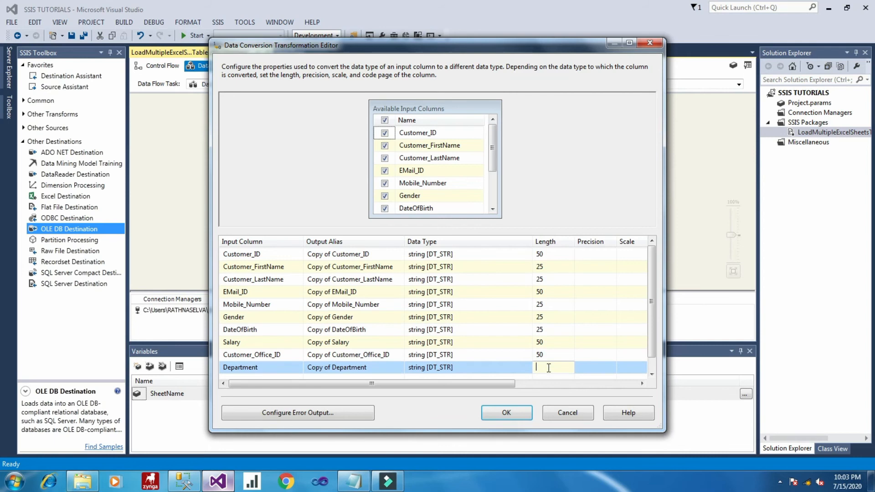
type("25")
left_click(184, 481)
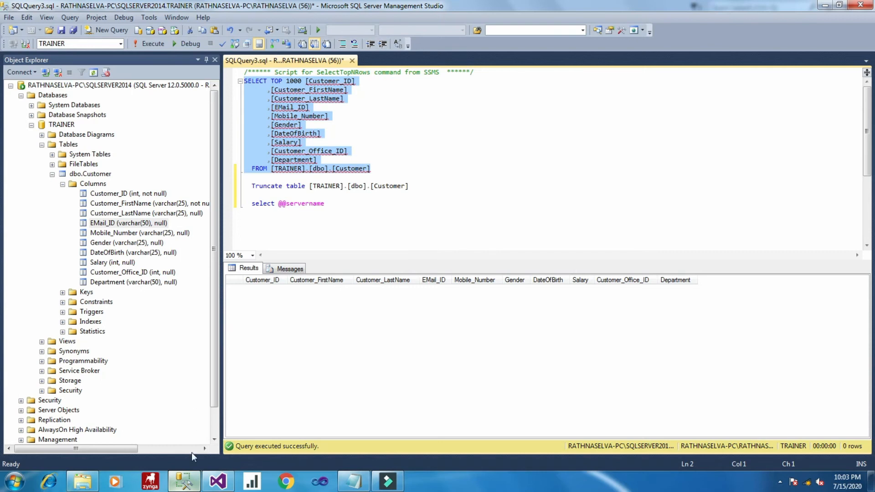
left_click(218, 481)
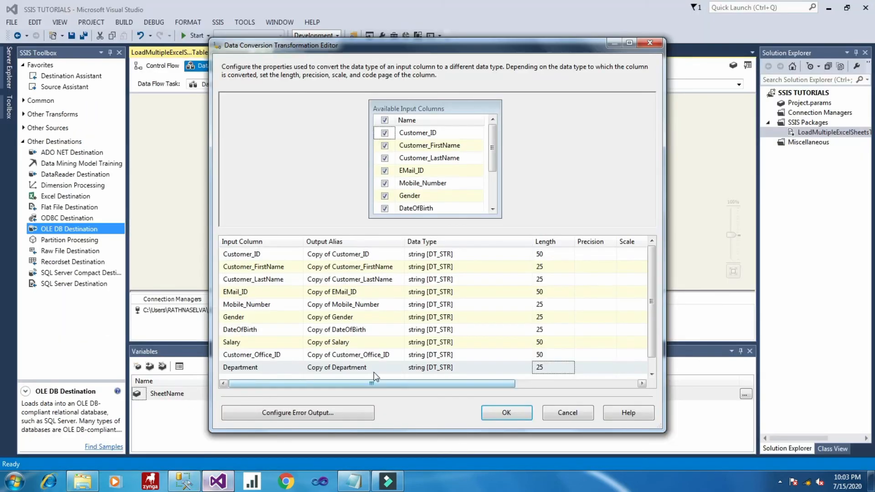
left_click(553, 373)
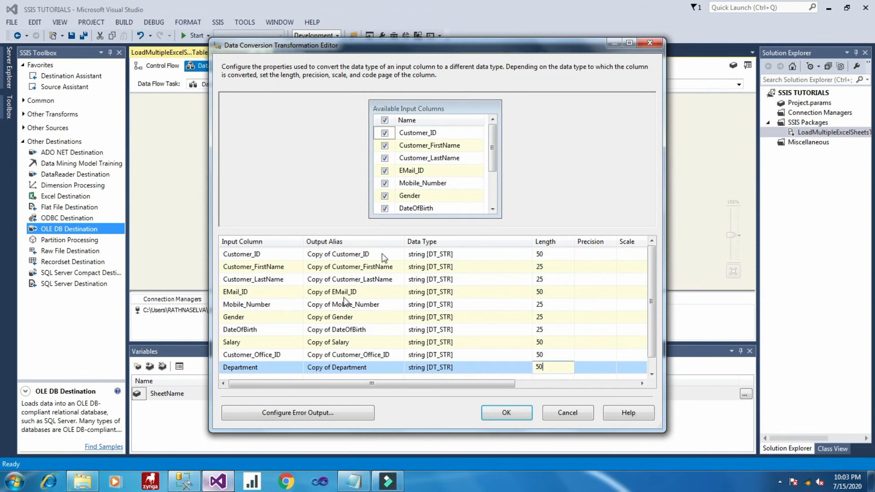
left_click(516, 415)
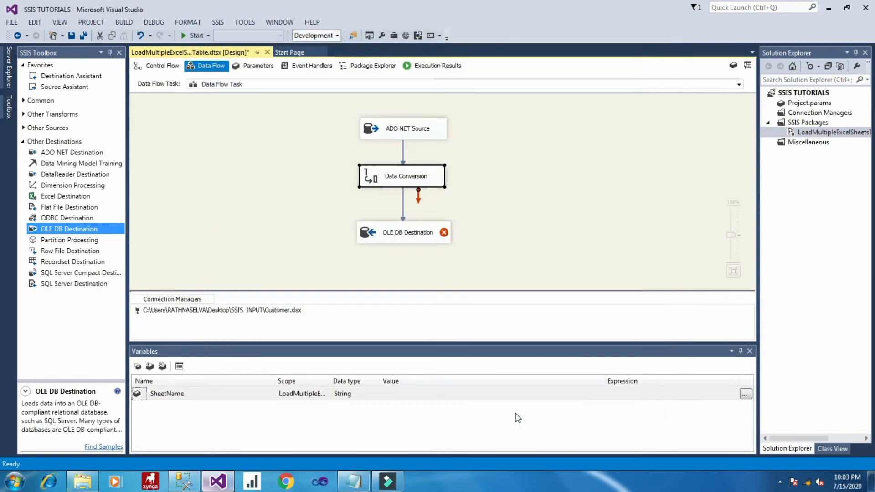
- Open the OLE DB Destination for editing and delete the saved TRAINER data connection
left_click(515, 208)
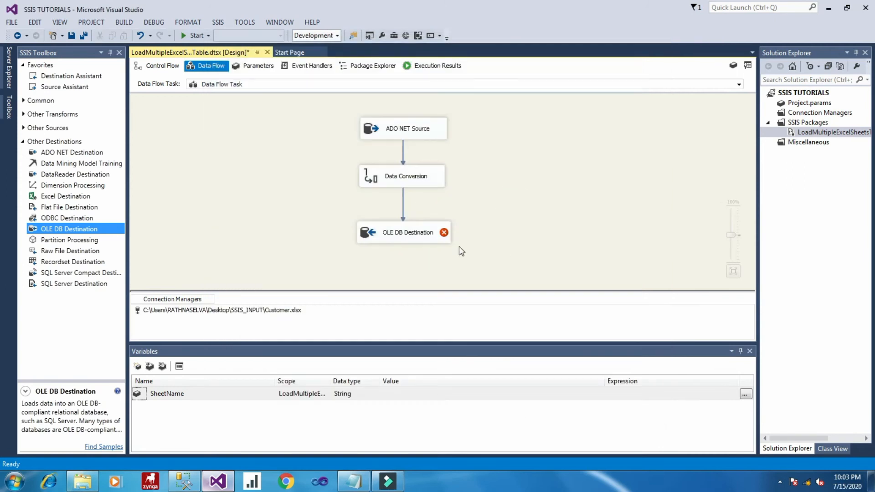
double_click(415, 236)
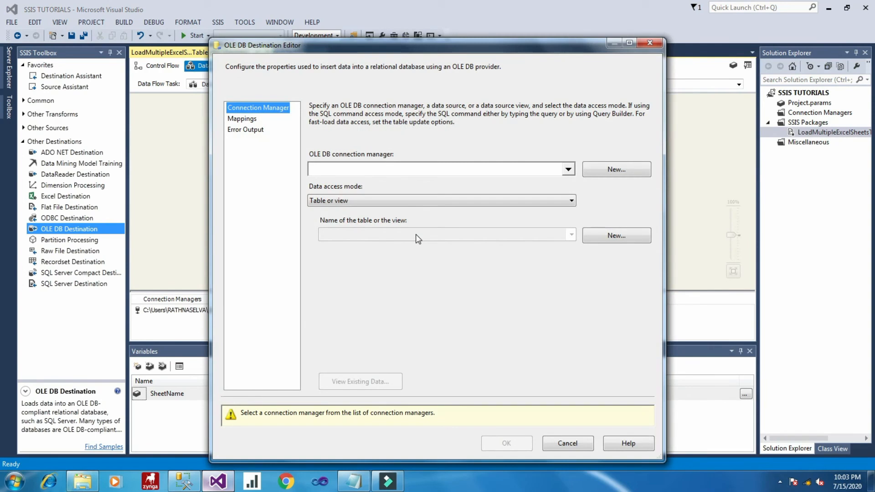
left_click(567, 169)
left_click(524, 286)
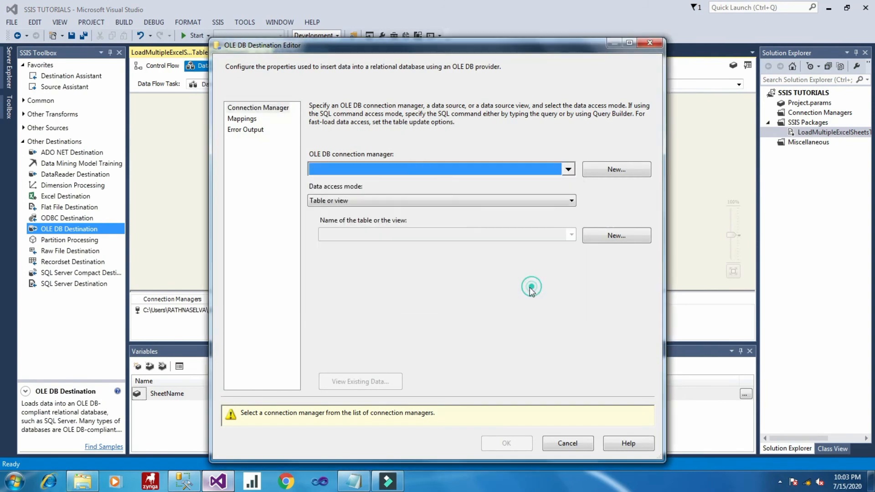
left_click(609, 171)
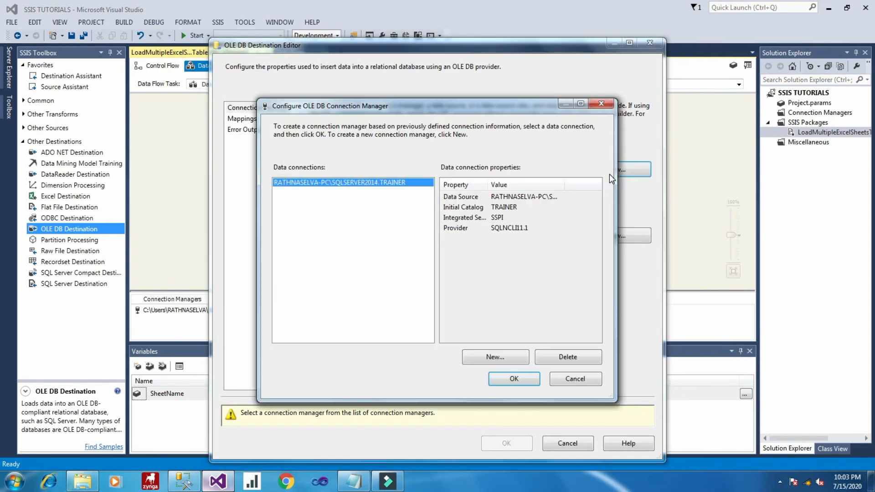
left_click(565, 355)
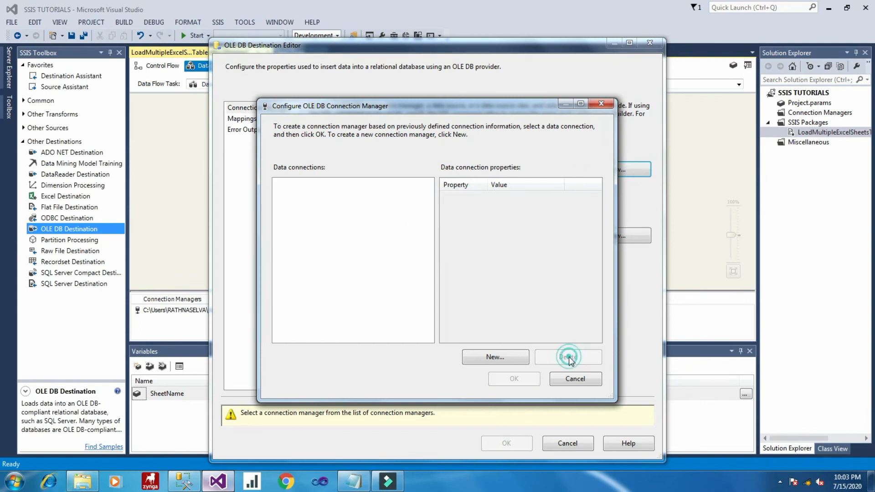
left_click(510, 359)
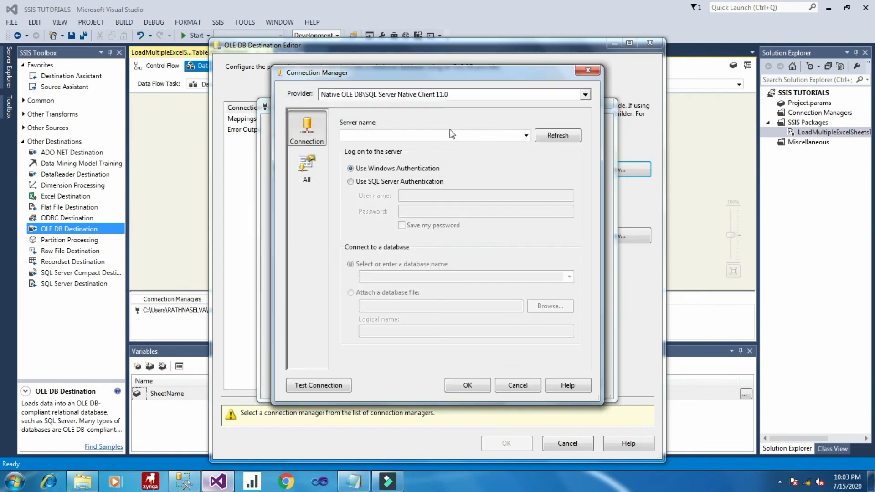
left_click(526, 135)
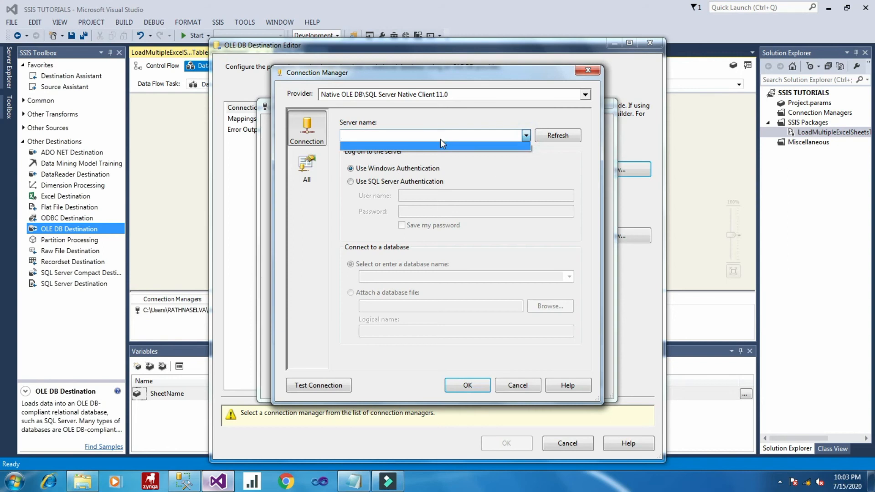
left_click(440, 144)
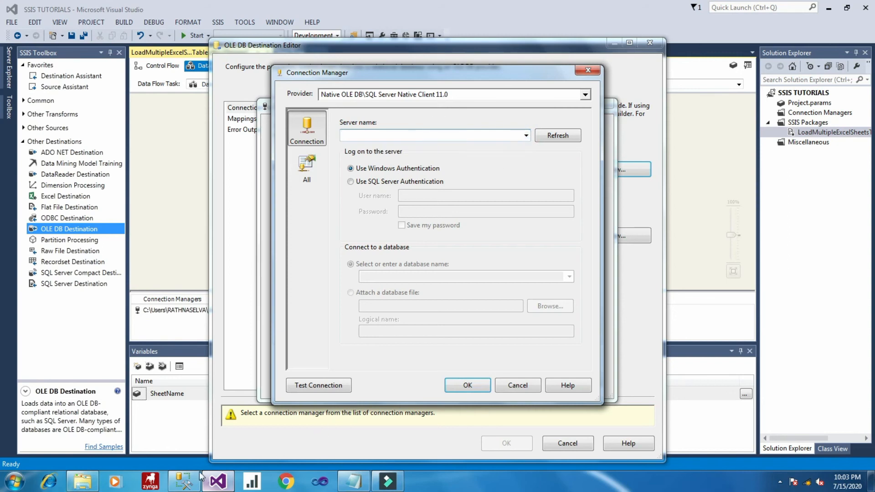
left_click(184, 481)
left_click_drag(325, 204, 249, 207)
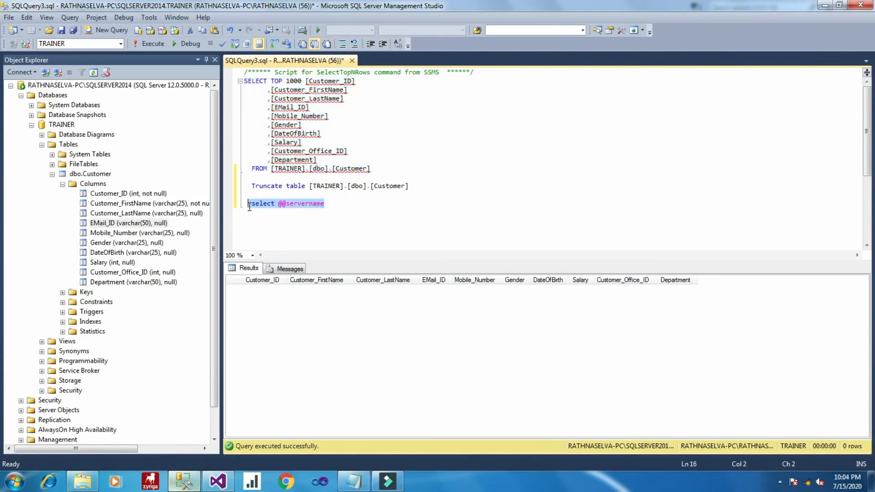
left_click(150, 43)
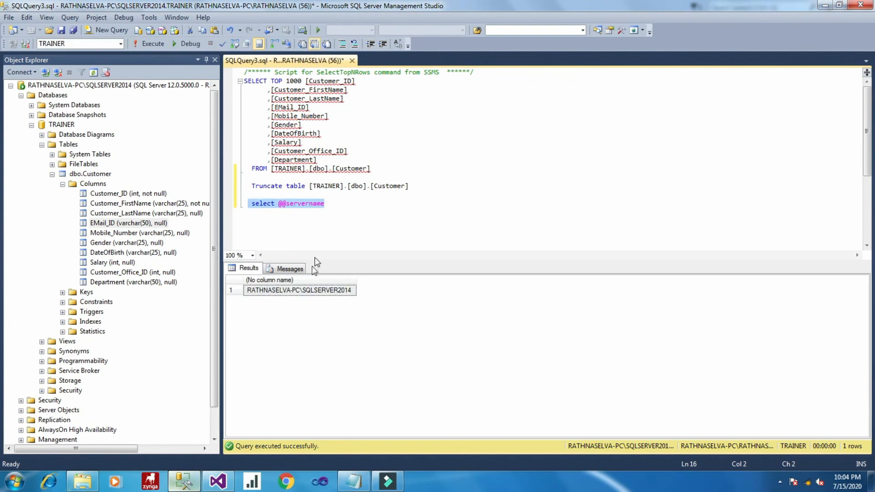
right_click(309, 292)
left_click(321, 293)
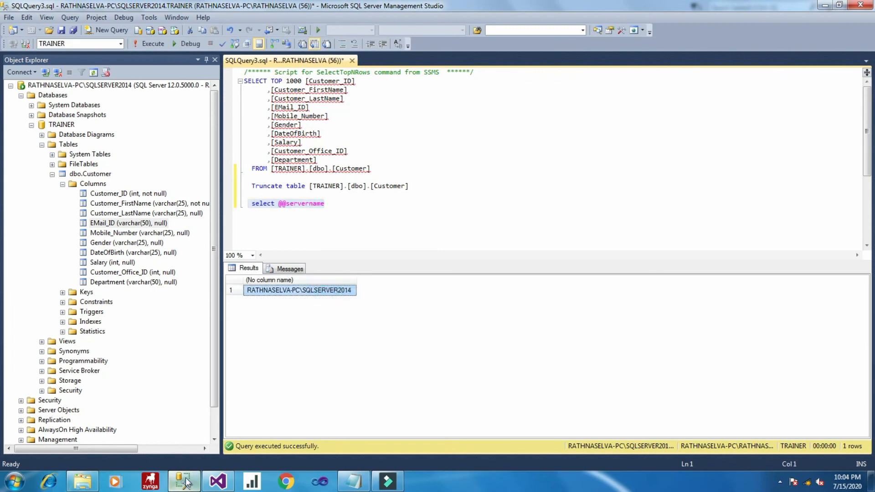
- Paste the copied server name into the new connection in Visual Studio and select TRAINER as its database, checking it against SQL Server Management Studio
left_click(222, 482)
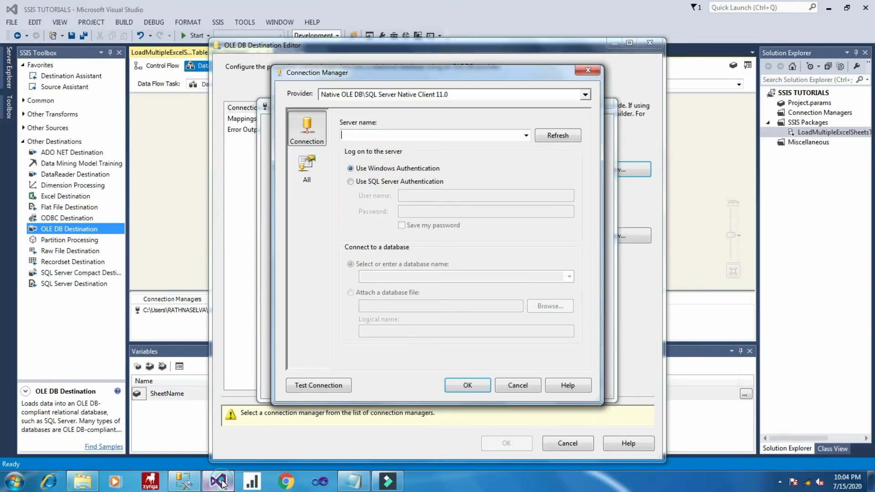
right_click(423, 133)
left_click(459, 178)
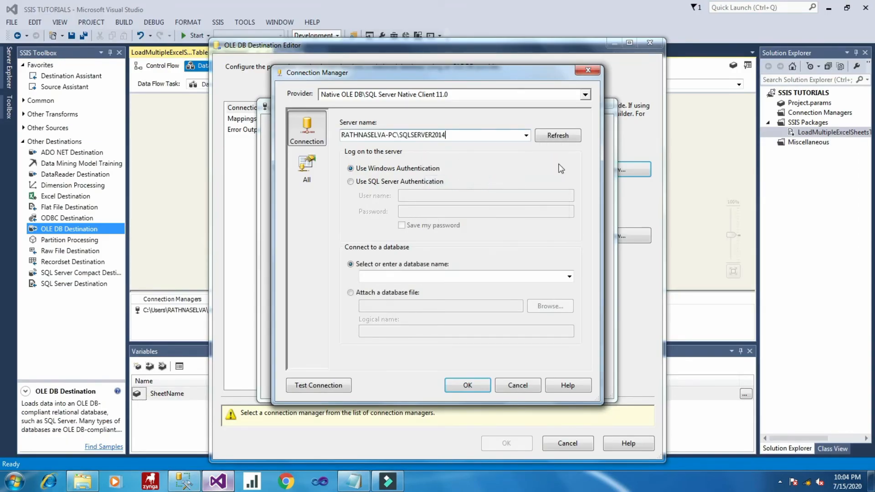
left_click(569, 278)
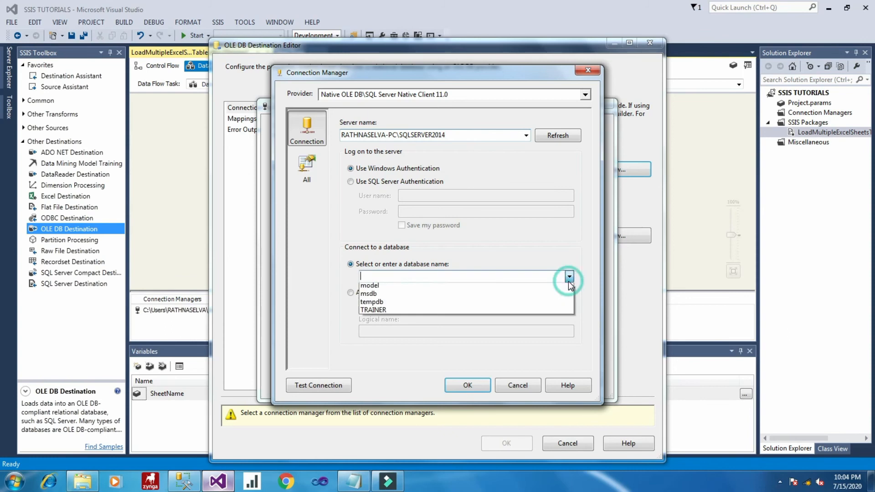
left_click(417, 322)
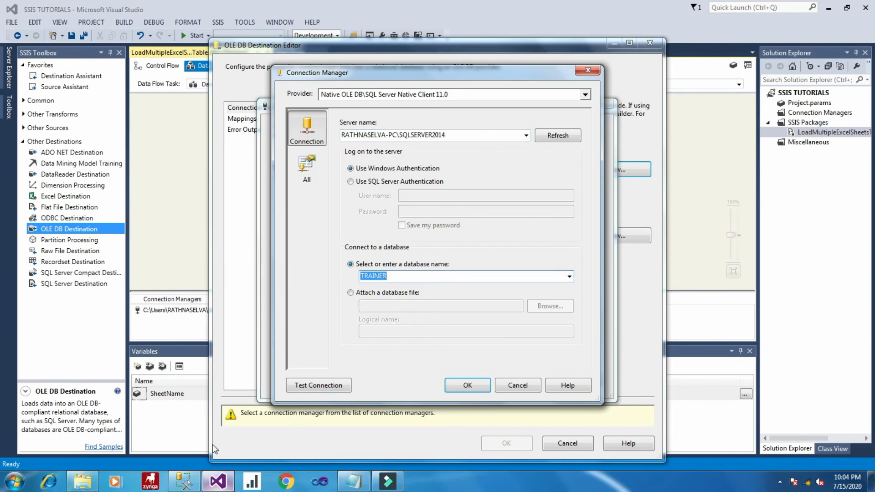
left_click(184, 481)
left_click(70, 127)
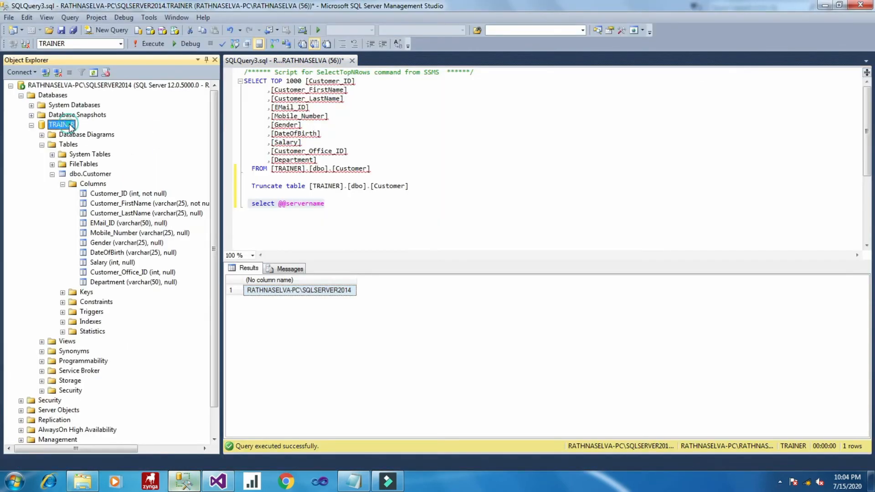
left_click(199, 483)
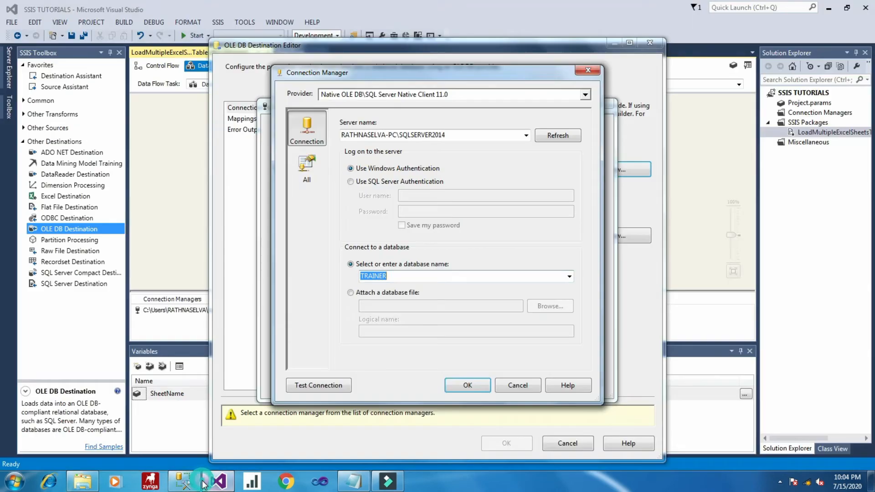
- Test the new TRAINER connection and accept it as the destination's OLE DB connection manager
left_click(330, 384)
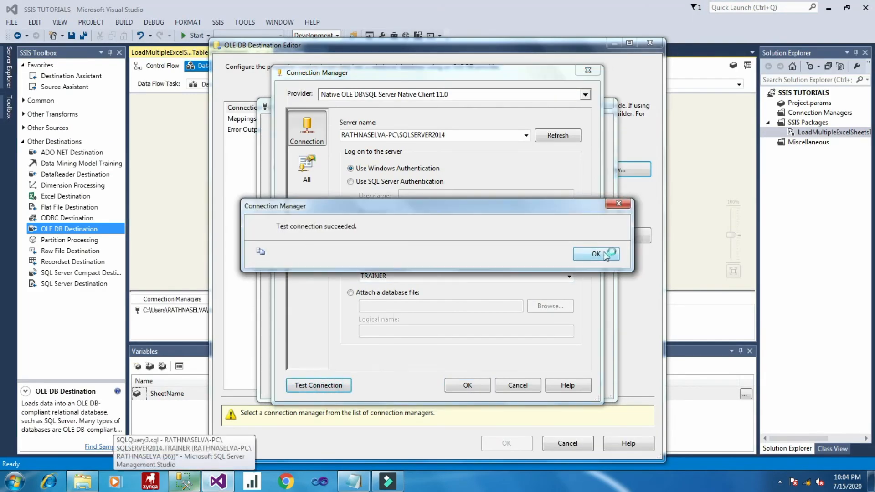
left_click(602, 254)
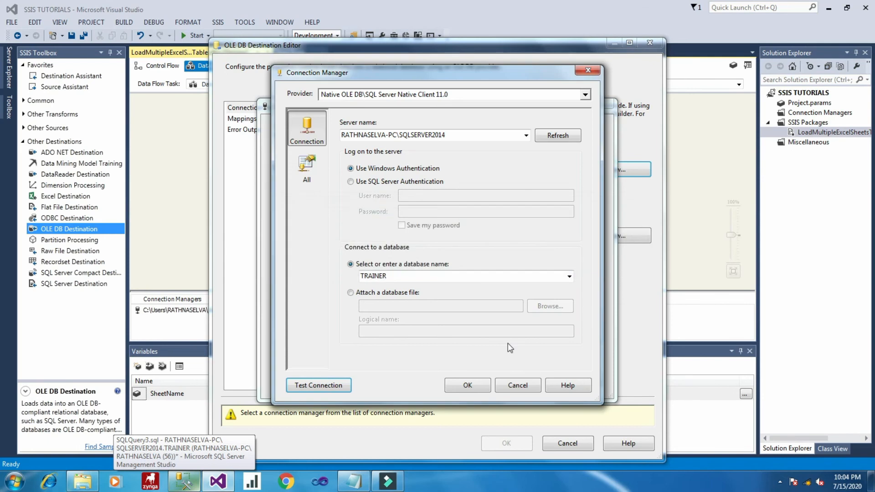
left_click(467, 386)
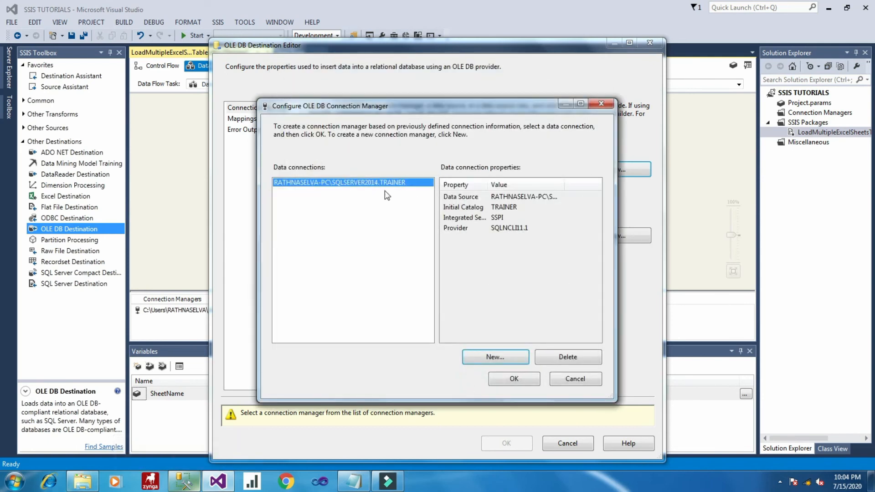
left_click(522, 381)
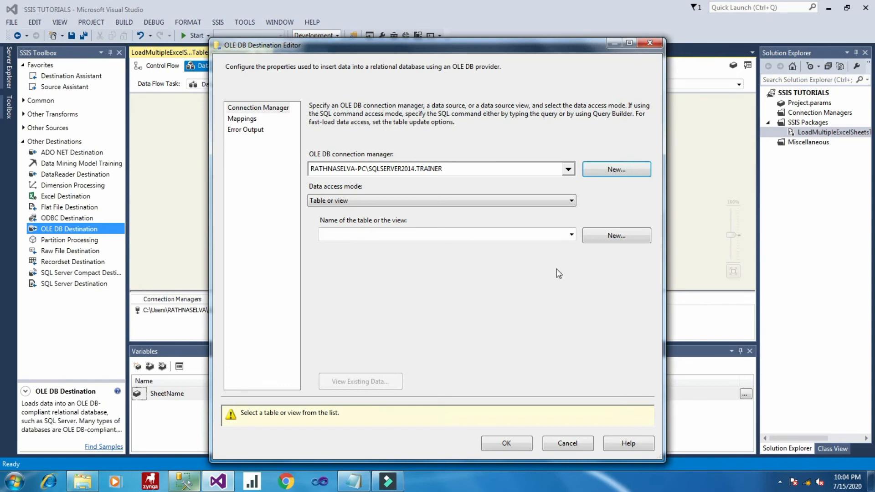
- Choose [dbo].[Customer] as the destination table, checking it in SQL Server Management Studio before returning to Visual Studio
left_click(570, 235)
left_click(483, 246)
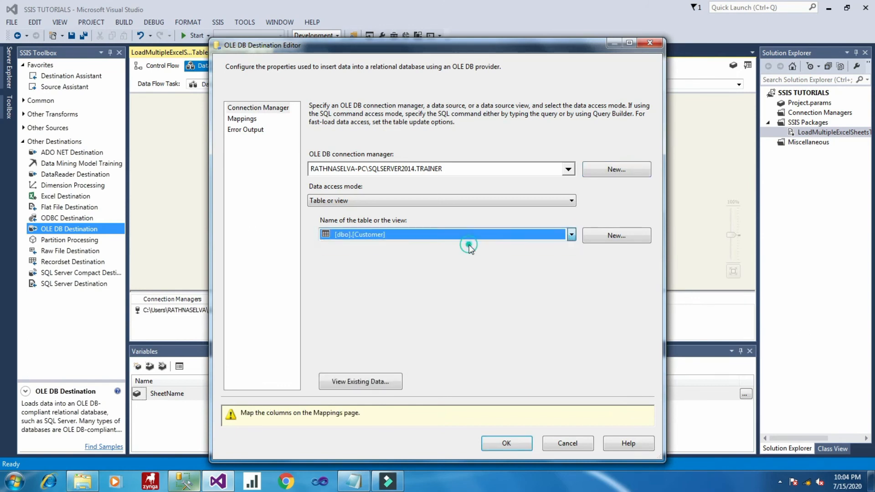
left_click(190, 477)
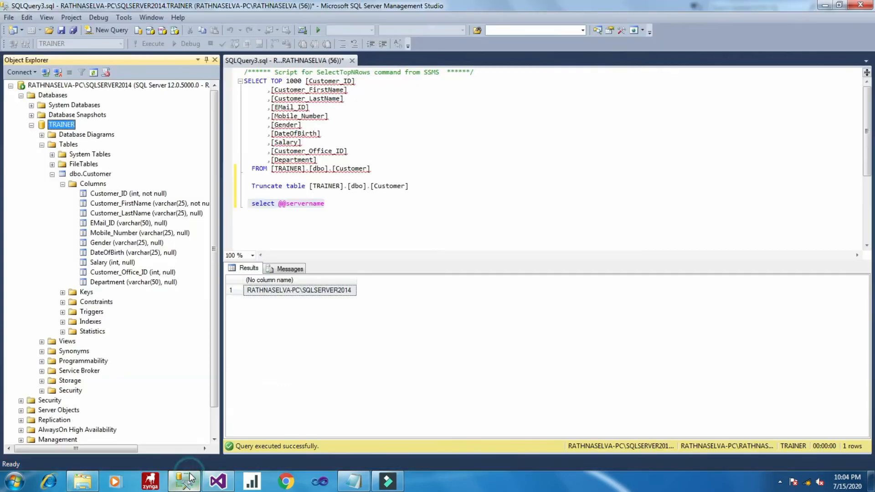
left_click(97, 175)
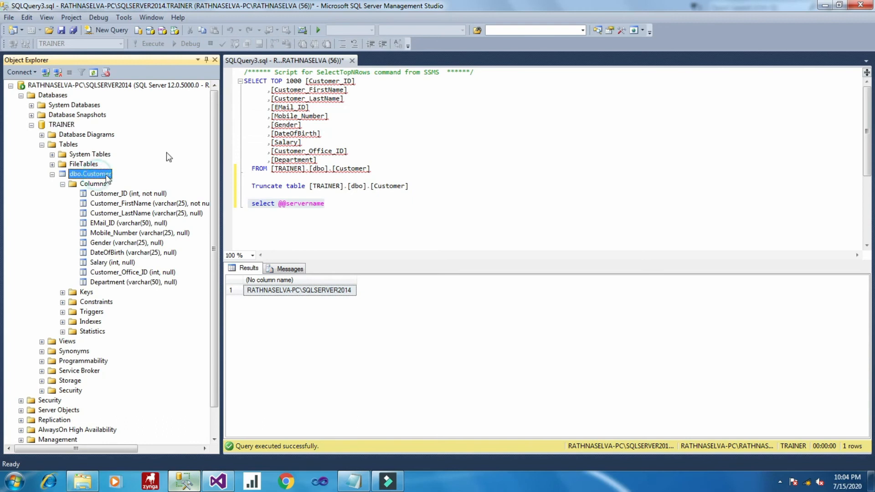
left_click(83, 481)
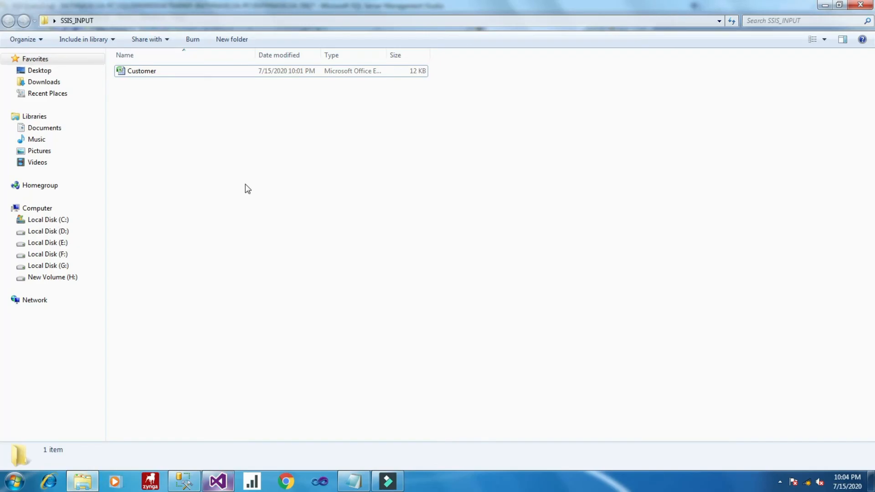
left_click(218, 481)
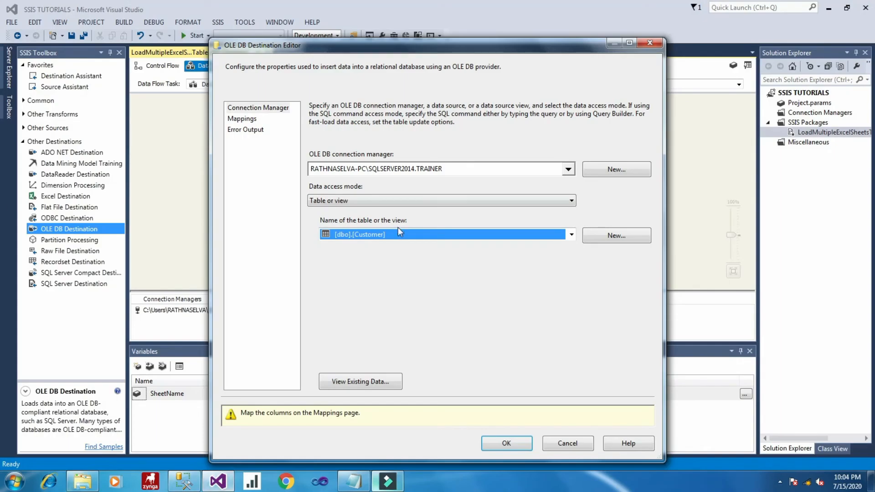
- In the destination's column mappings, map Copy of Customer_ID to Customer_ID and Copy of Customer_FirstName to Customer_FirstName
left_click(242, 120)
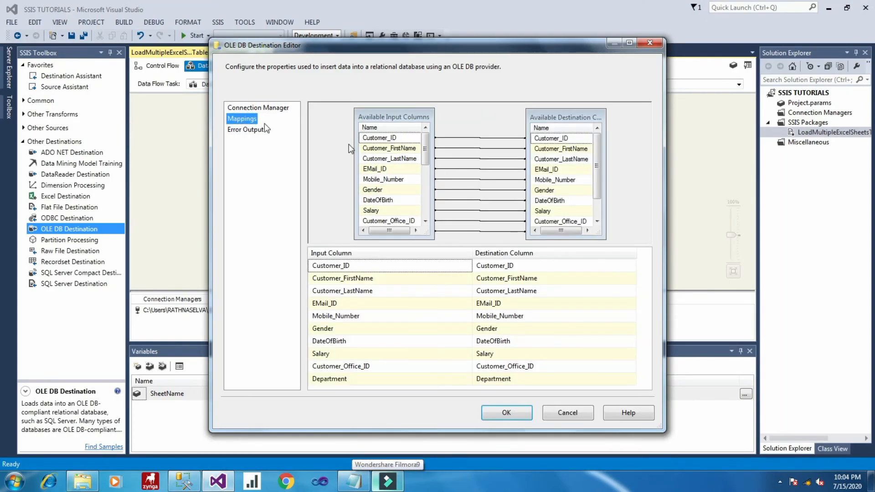
left_click(464, 266)
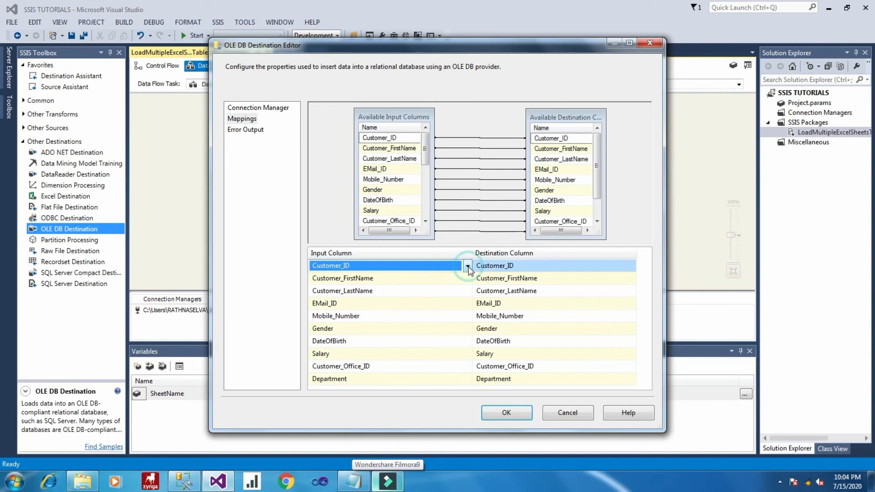
left_click(467, 265)
left_click(434, 287)
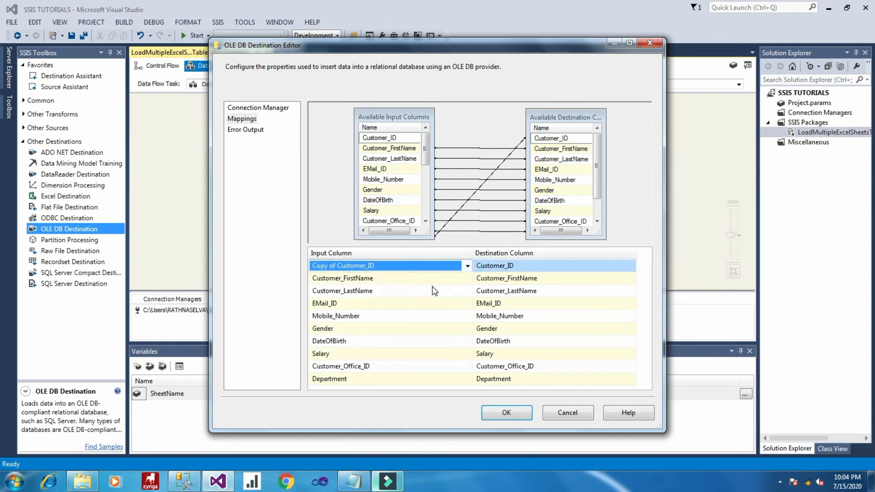
left_click(465, 278)
left_click(467, 278)
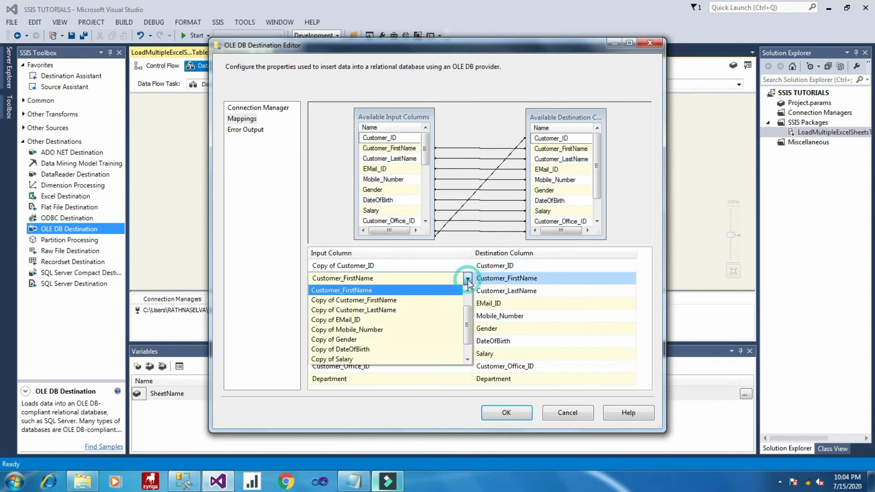
left_click(439, 298)
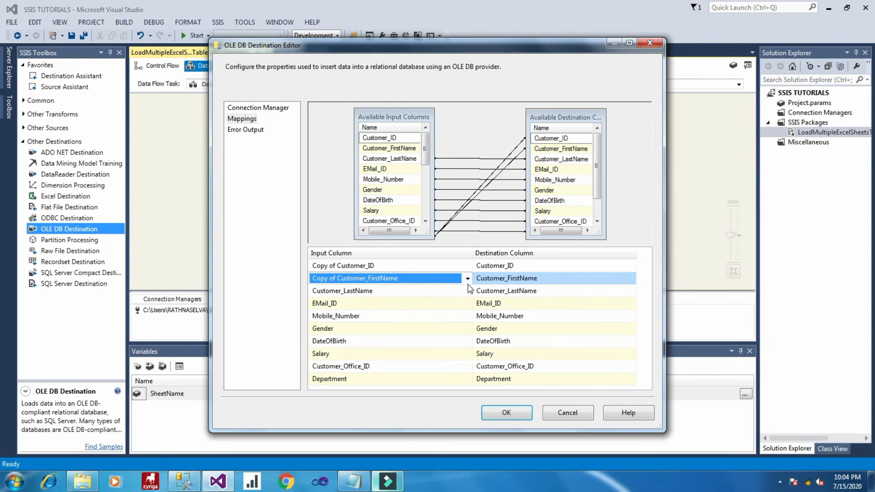
- Map Copy of Customer_LastName to the Customer_LastName destination column and Copy of EMail_ID to EMail_ID
left_click(465, 291)
left_click(467, 291)
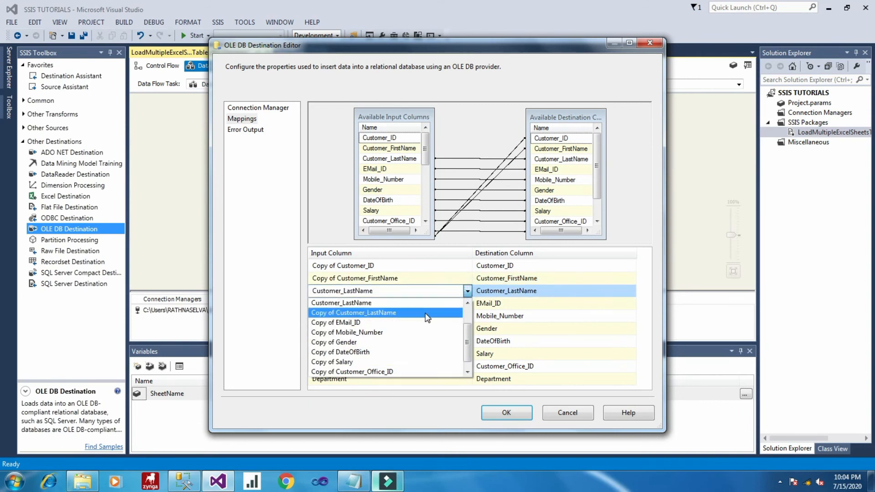
left_click(425, 313)
left_click(465, 304)
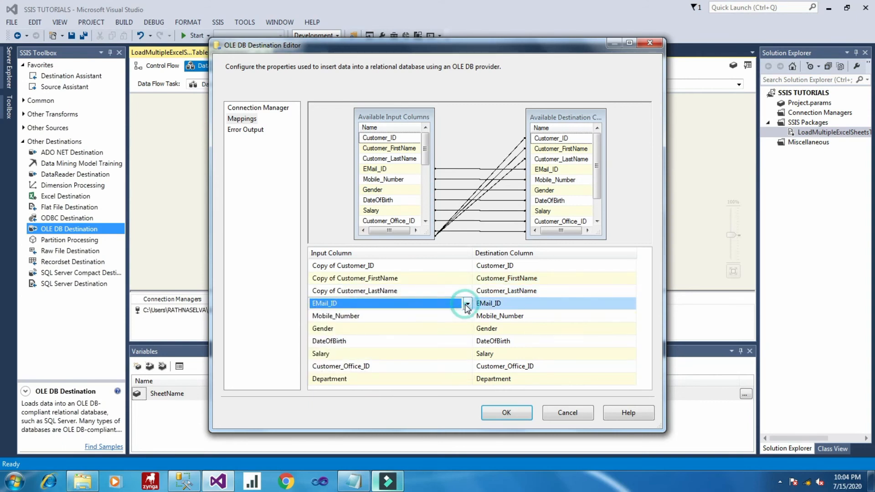
left_click(467, 304)
left_click(443, 325)
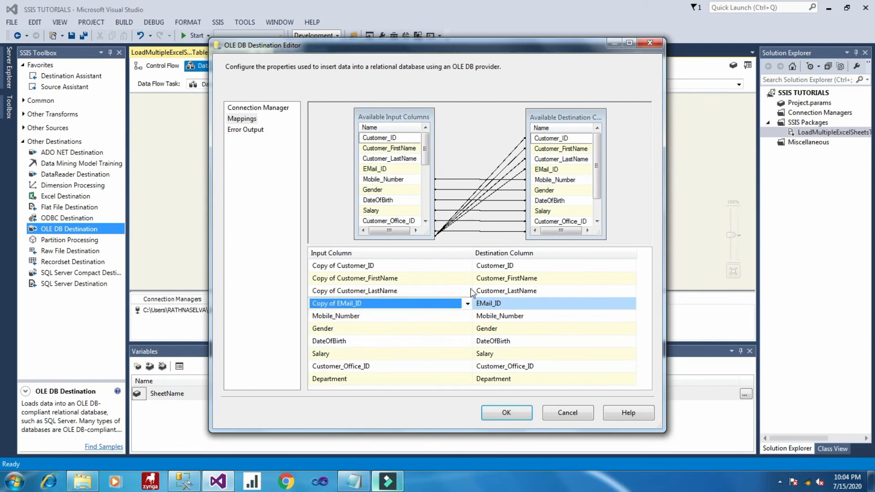
- Map Copy of Mobile_Number to the Mobile_Number destination column and Copy of Gender to Gender
left_click(463, 317)
left_click(465, 316)
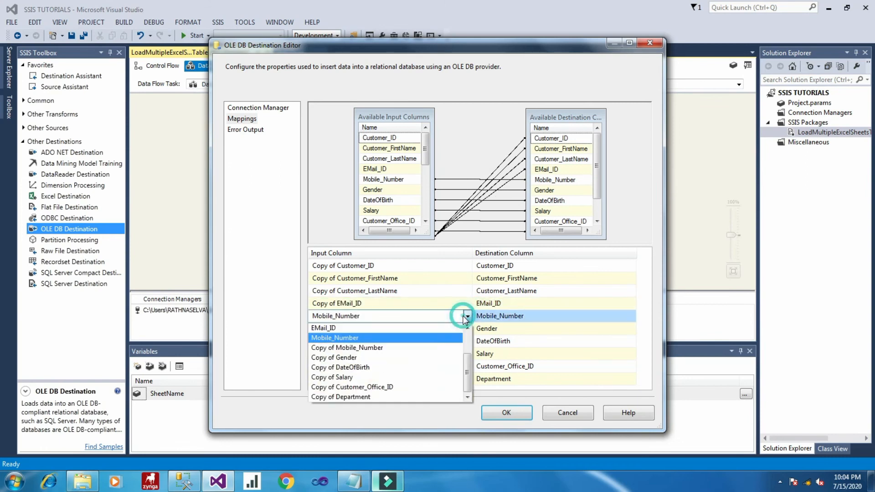
left_click(428, 347)
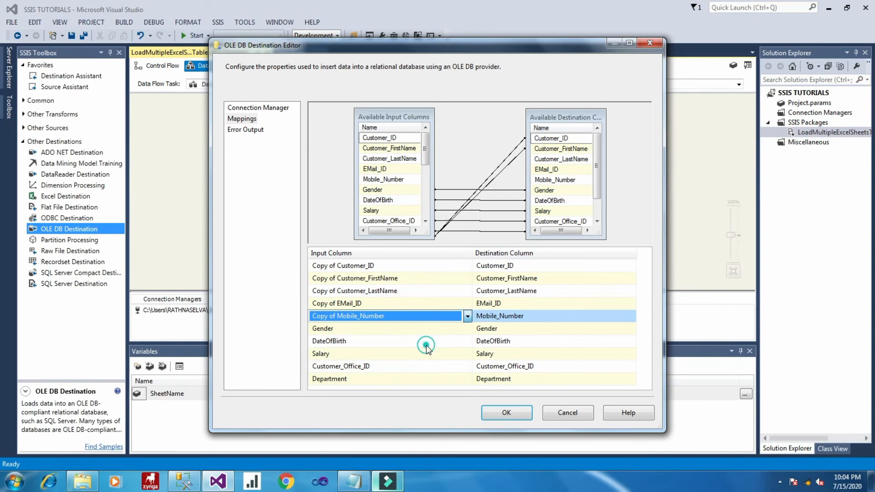
left_click(468, 329)
left_click(468, 329)
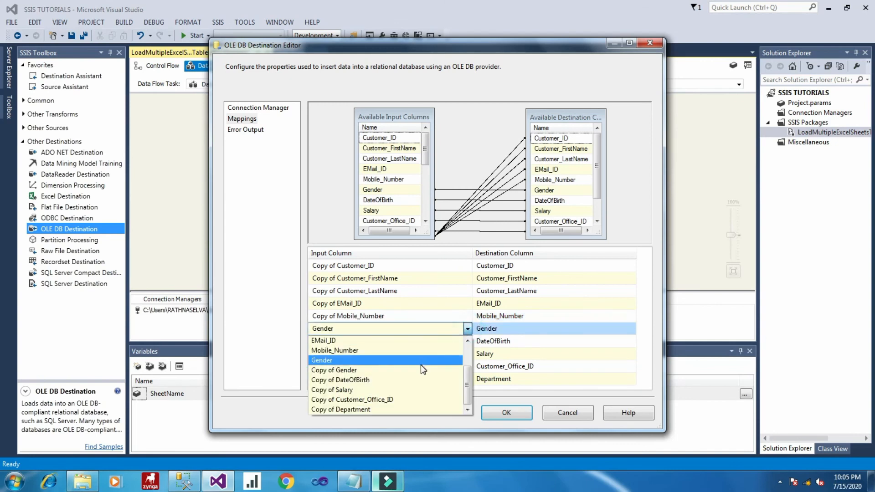
left_click(421, 370)
- Map Copy of DateOfBirth to the DateOfBirth destination column and Copy of Salary to Salary
left_click(468, 341)
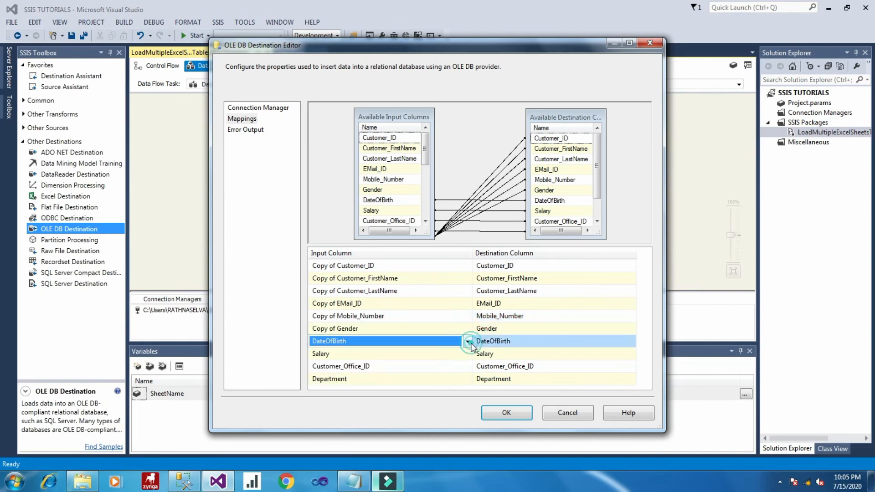
left_click(468, 341)
left_click(385, 393)
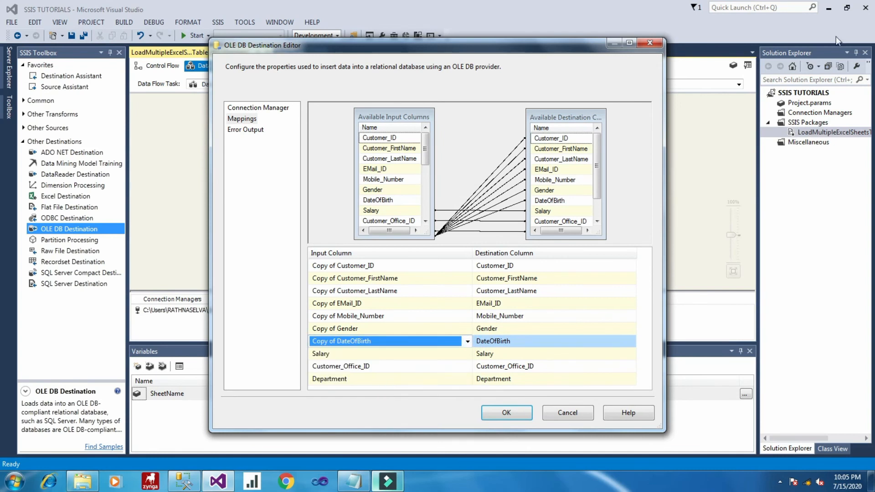
left_click(468, 354)
left_click(468, 354)
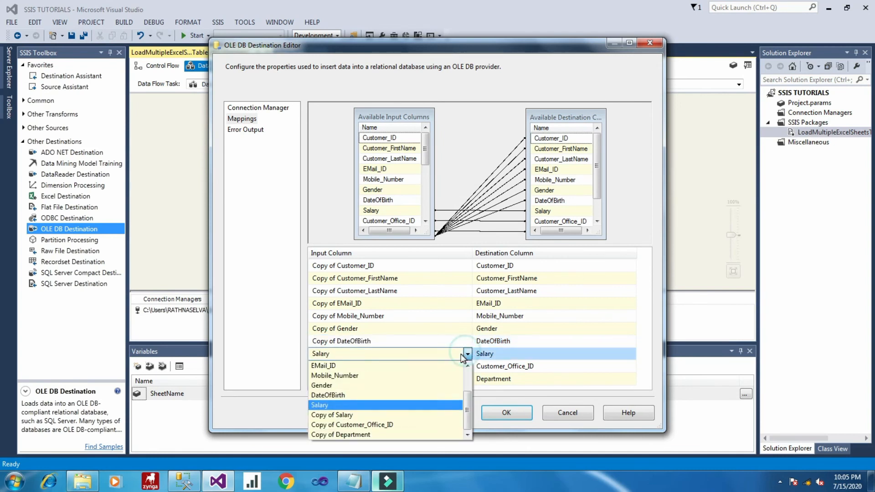
left_click(411, 415)
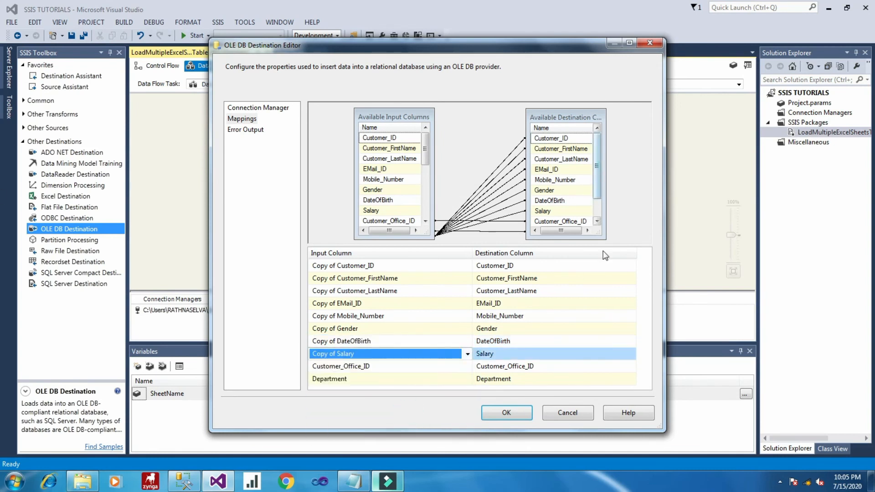
- Map Copy of Customer_Office_ID to the Customer_Office_ID destination column and Copy of Department to Department
left_click(466, 367)
left_click(467, 367)
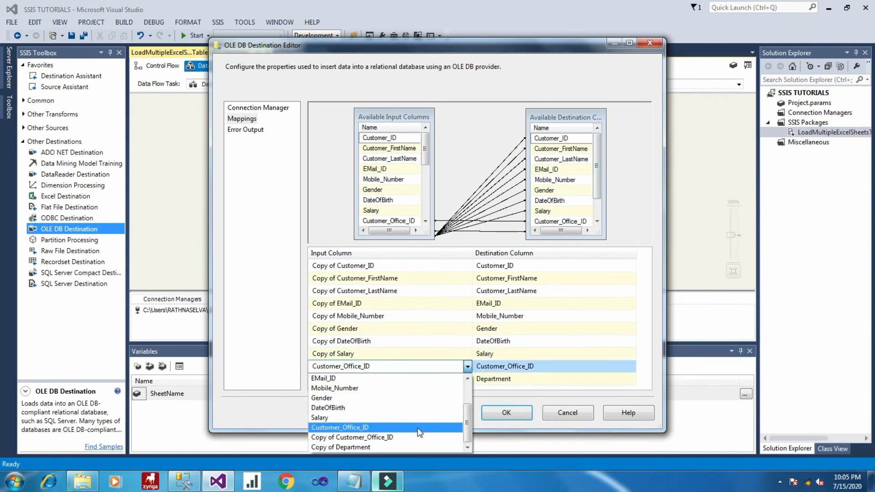
left_click(415, 437)
left_click(468, 379)
left_click(468, 379)
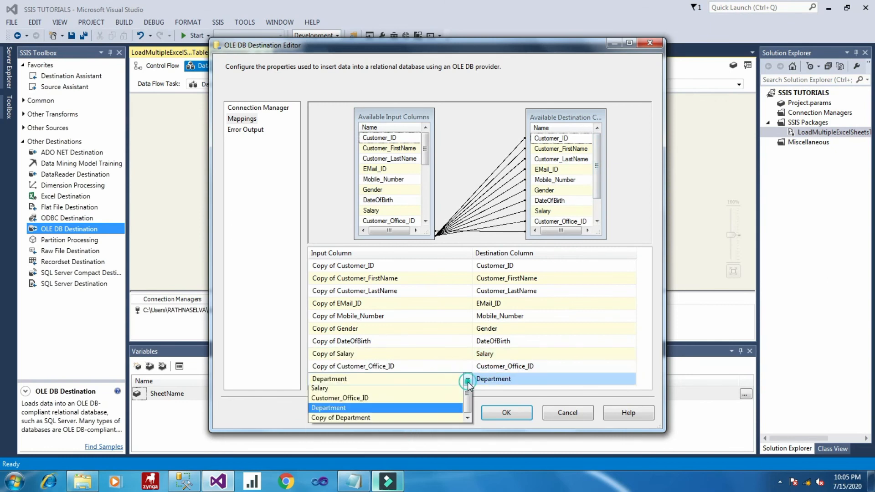
left_click(394, 459)
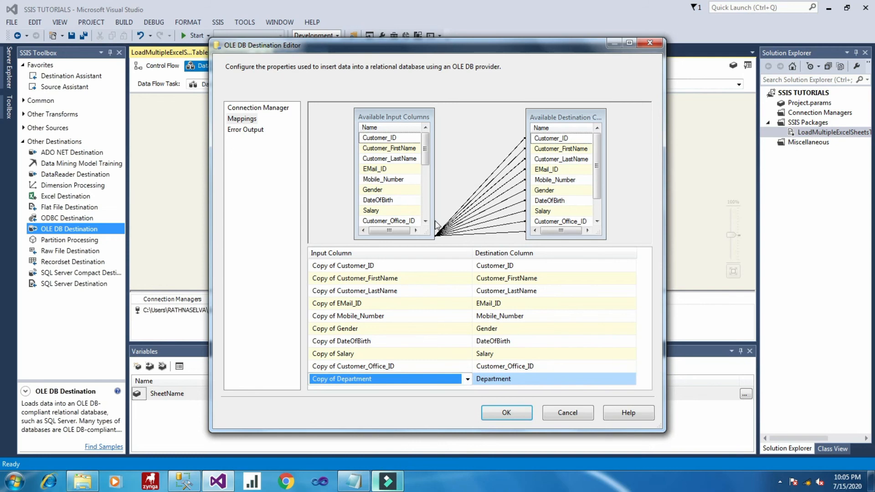
- Review the destination's mapped columns and error output settings, and accept the OLE DB Destination configuration
left_click_drag(423, 156, 424, 200)
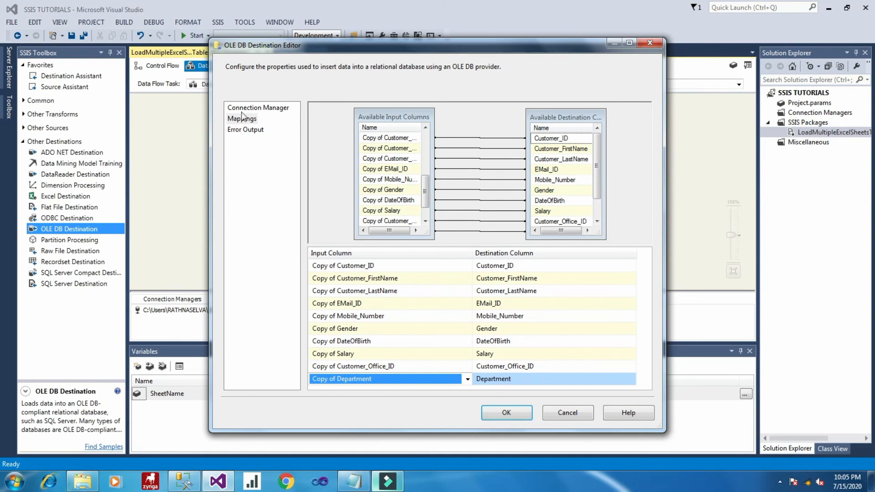
left_click(251, 131)
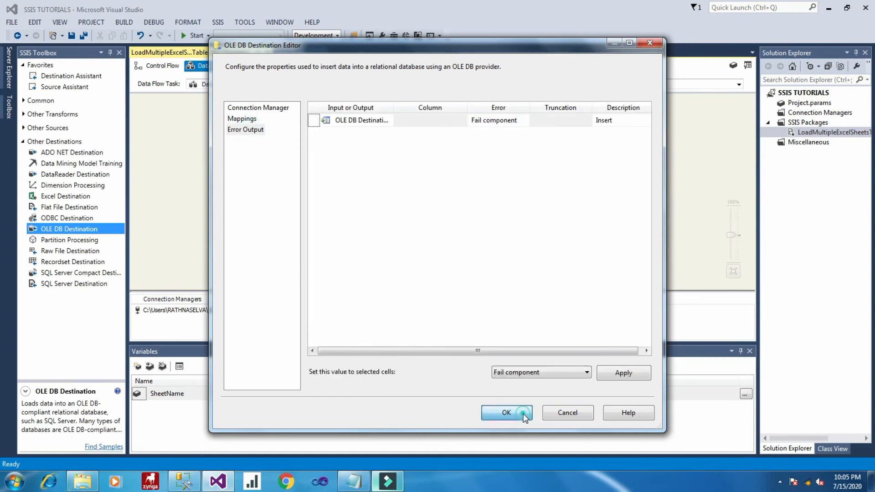
left_click(506, 413)
left_click(524, 201)
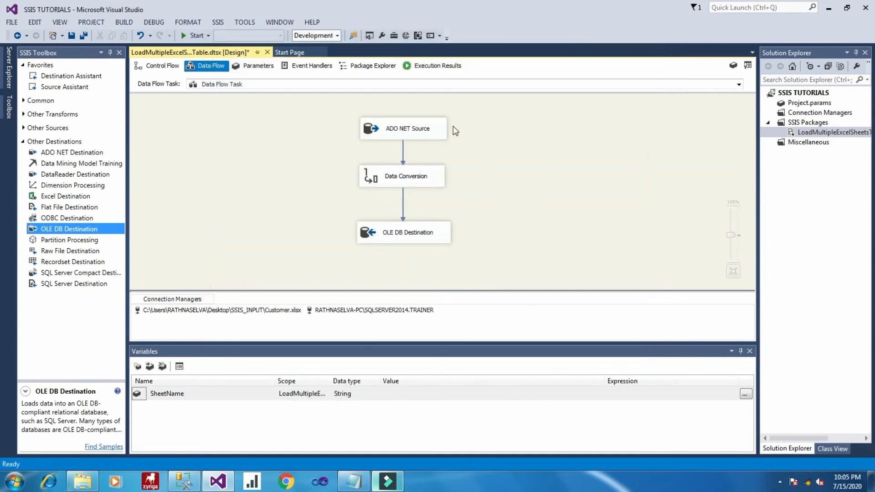
- Return to the control flow, open the Data Flow Task's properties and check the [ADO NET Source].[TableOrViewName] property
left_click(164, 65)
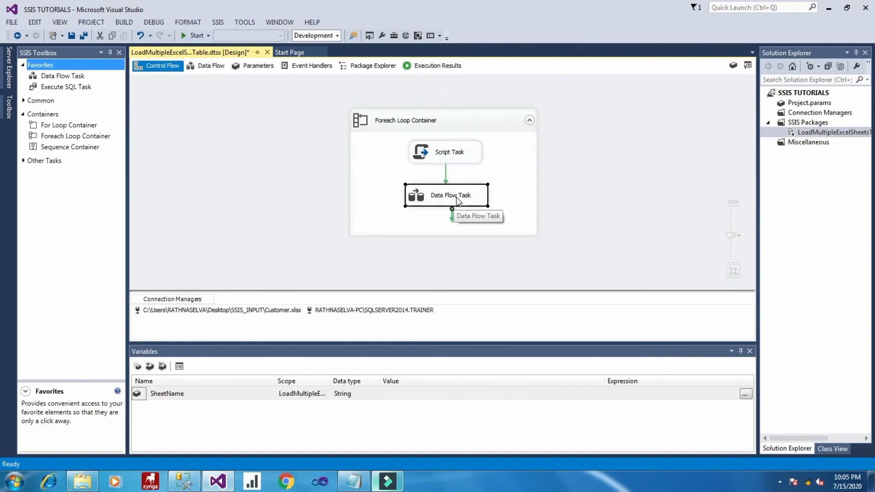
right_click(456, 197)
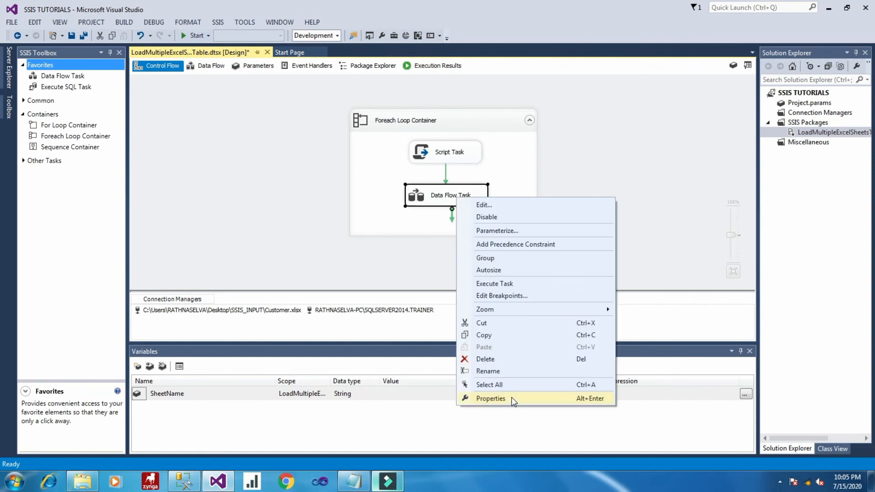
left_click(640, 123)
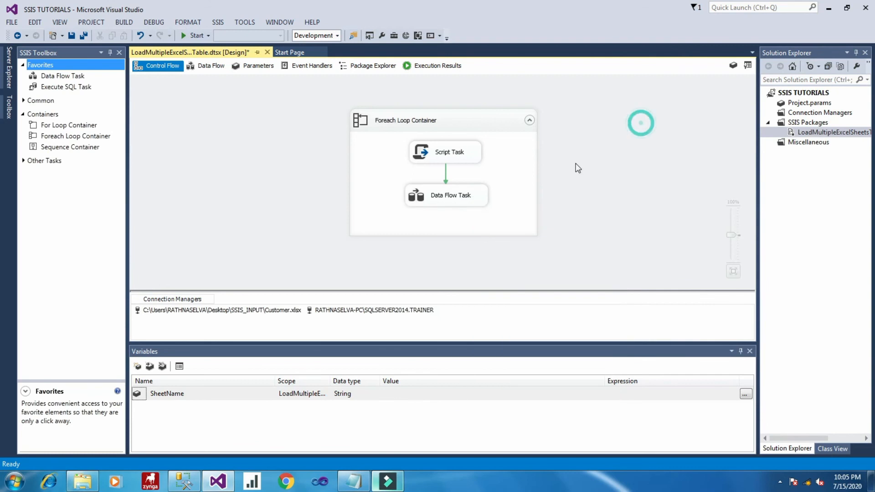
right_click(479, 198)
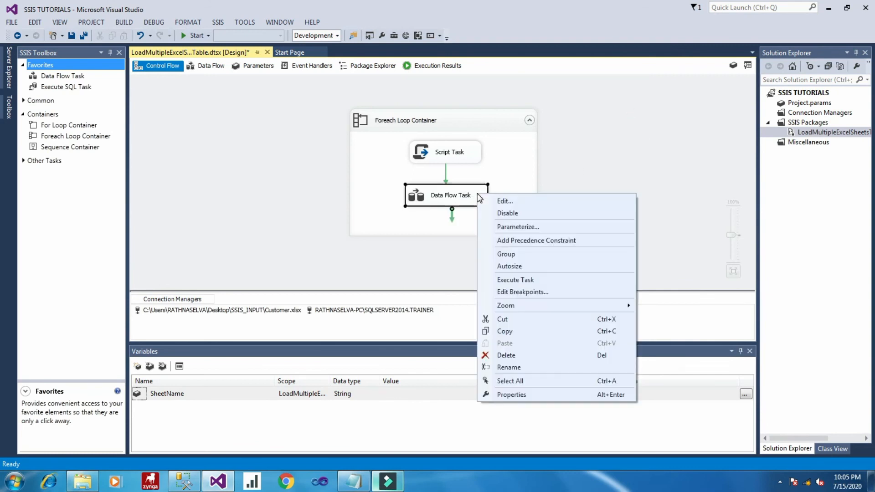
left_click(517, 399)
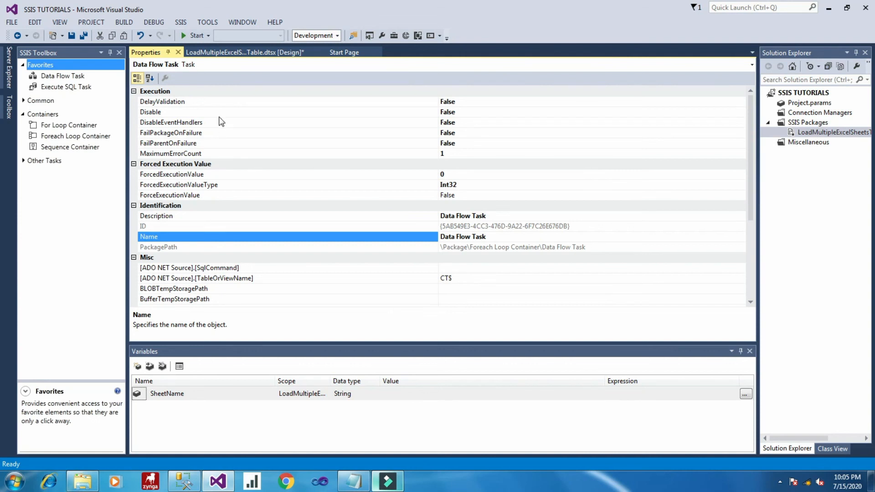
scroll(252, 213, "down", 2)
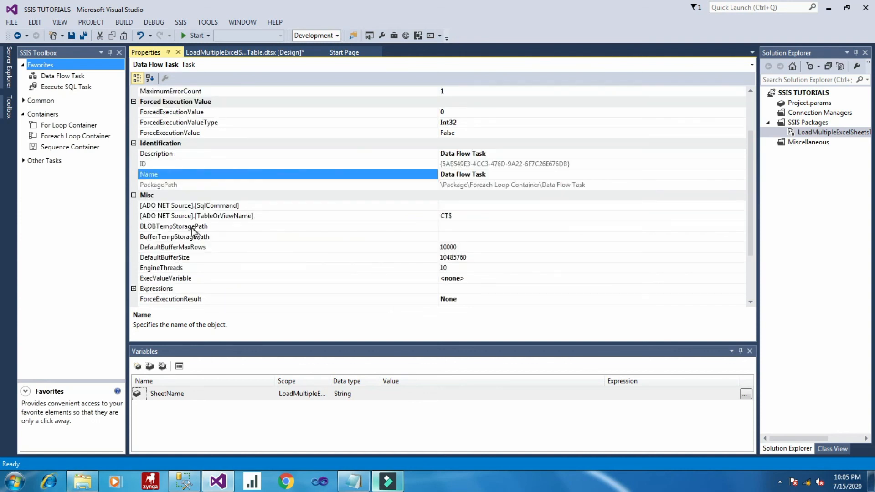
left_click(468, 218)
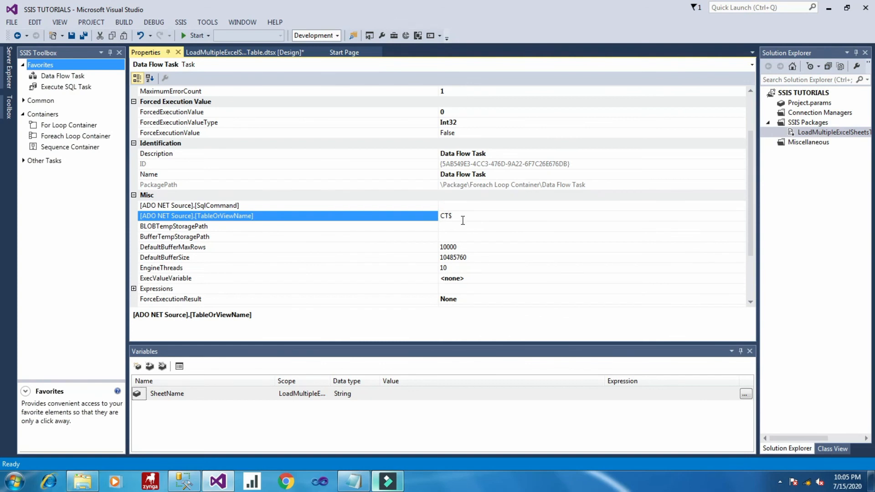
scroll(463, 220, "down", 1)
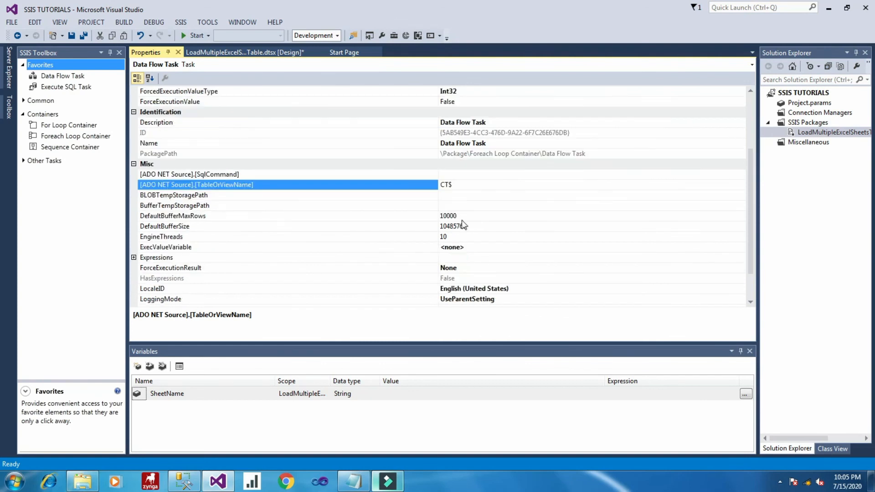
- Start a property expression for the Data Flow Task and choose [ADO NET Source].[TableOrViewName] as its property
left_click(137, 258)
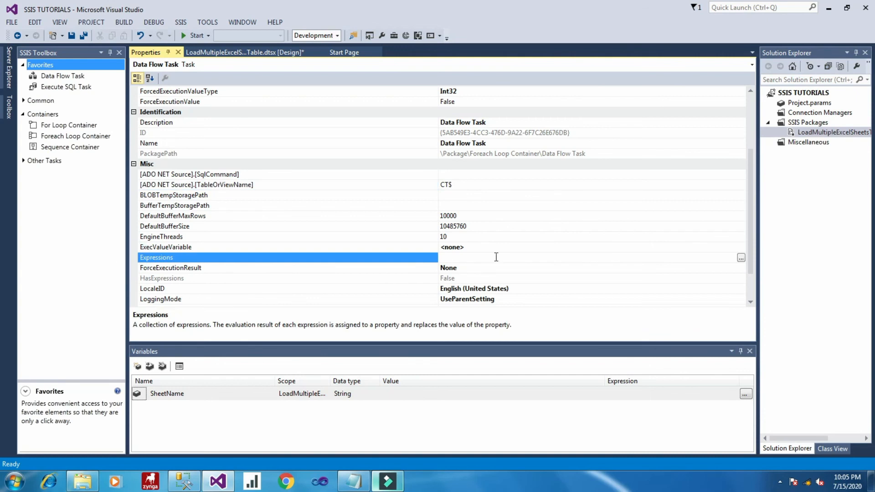
left_click(741, 258)
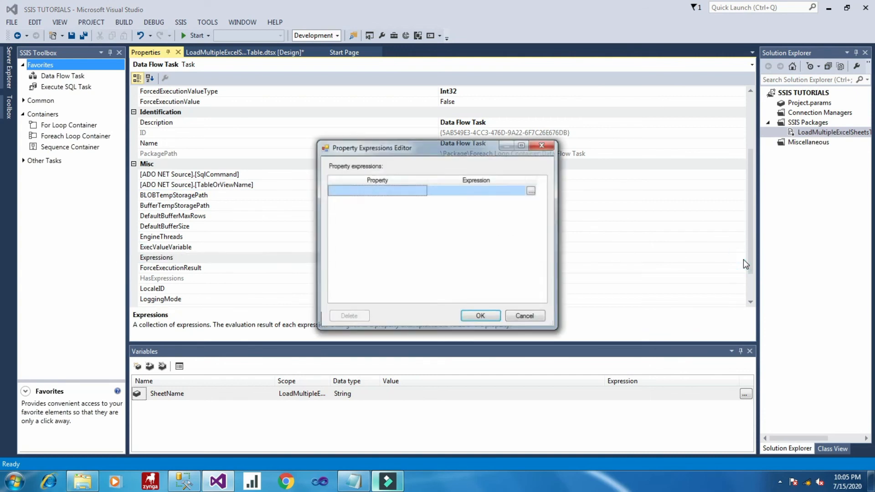
left_click(420, 192)
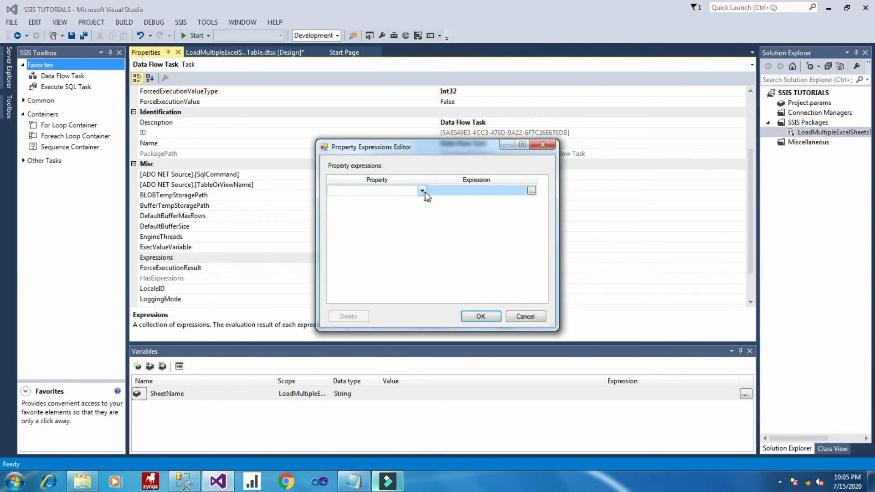
left_click(524, 146)
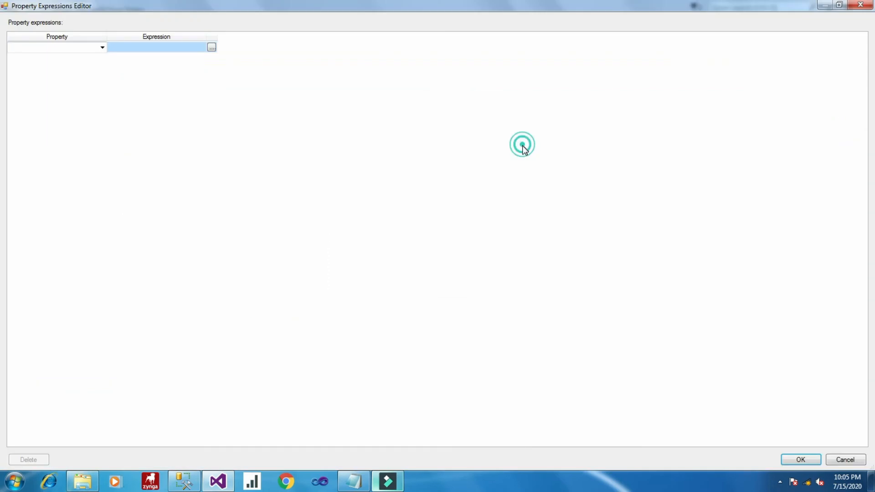
left_click(837, 6)
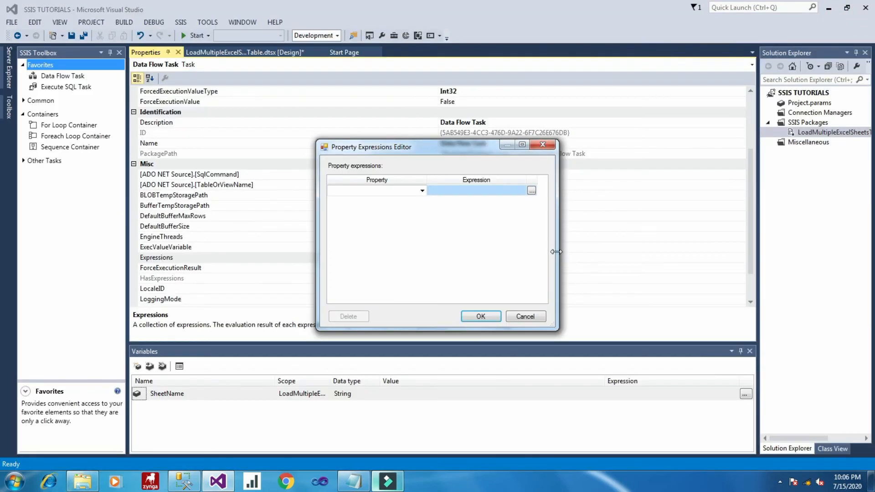
left_click_drag(556, 251, 759, 252)
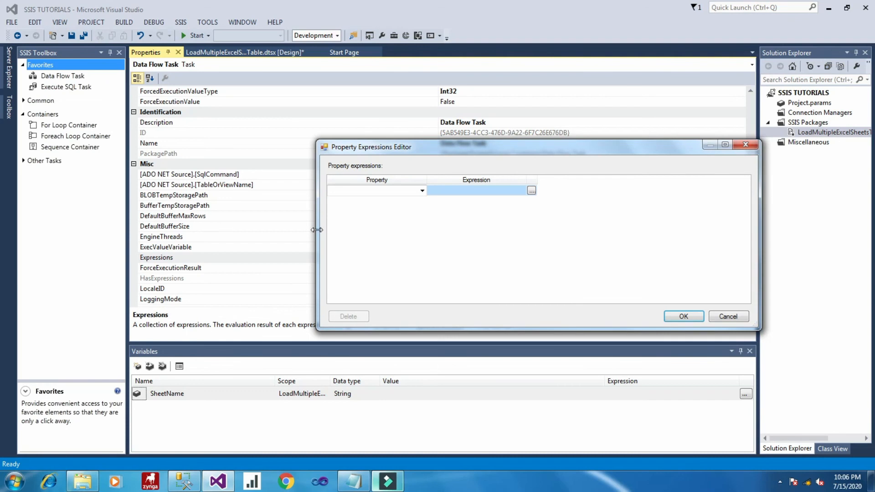
left_click_drag(317, 230, 279, 230)
left_click(384, 190)
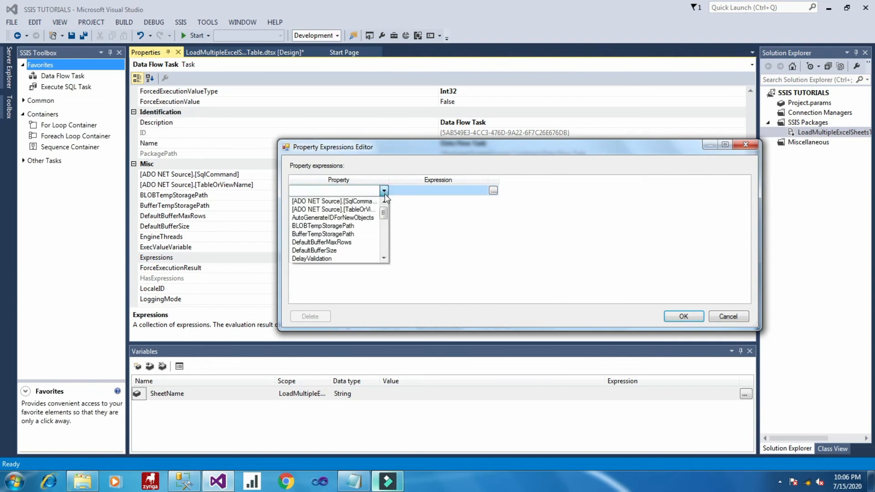
left_click(337, 209)
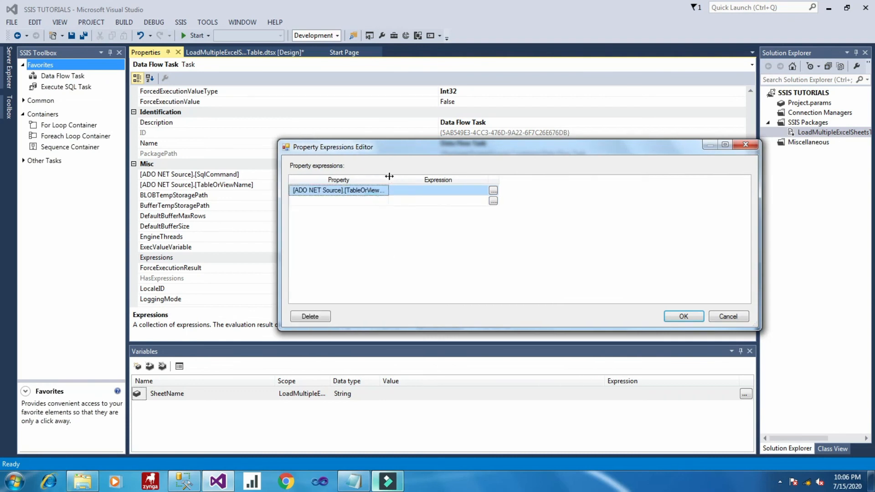
left_click_drag(389, 175, 460, 178)
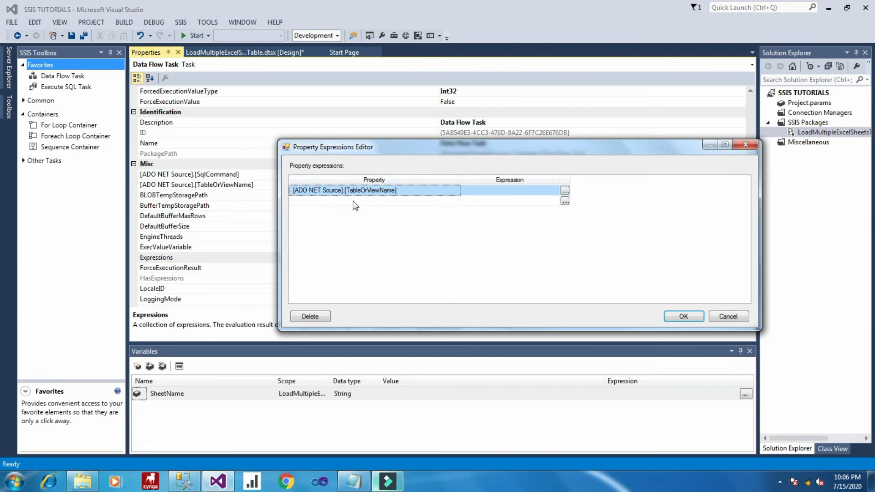
- Build and evaluate the expression @[User::SheetName] for the TableOrViewName property, accept it, and check it among the task's expressions
left_click(564, 190)
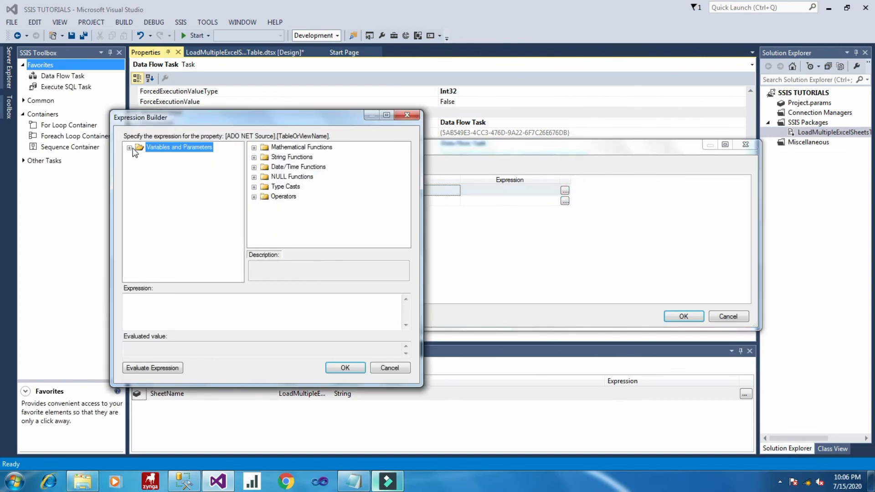
left_click(129, 147)
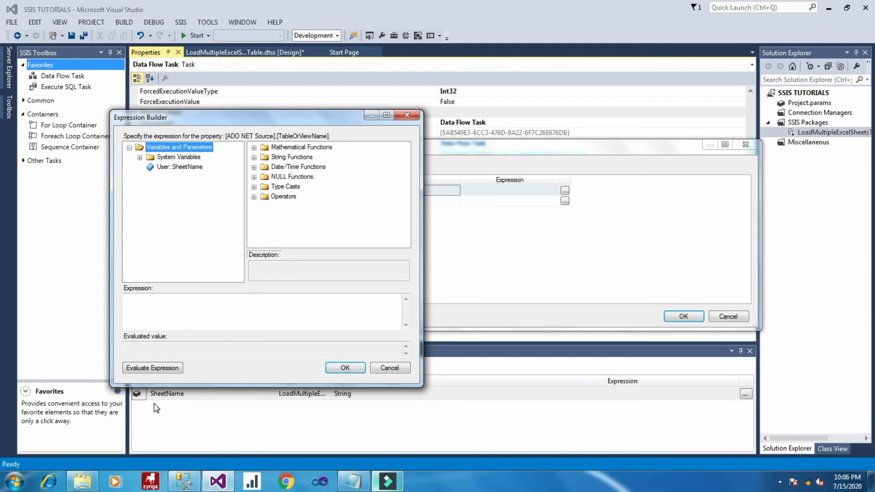
left_click_drag(169, 169, 150, 301)
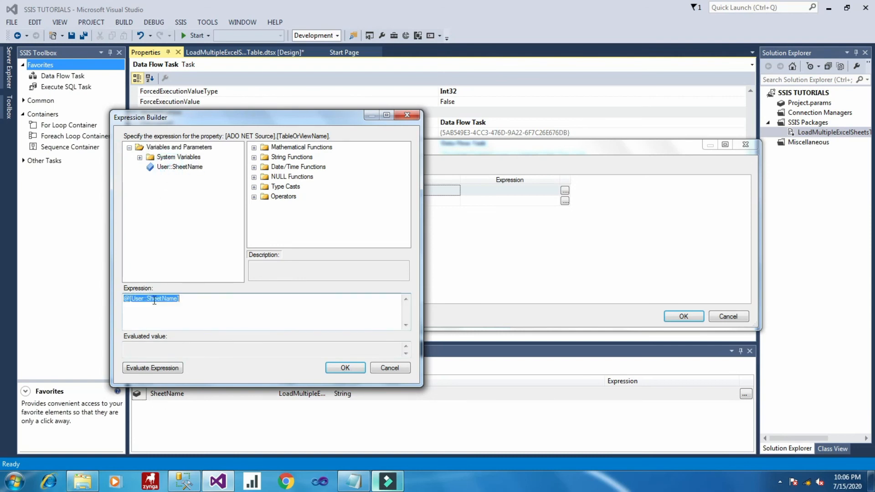
left_click(153, 367)
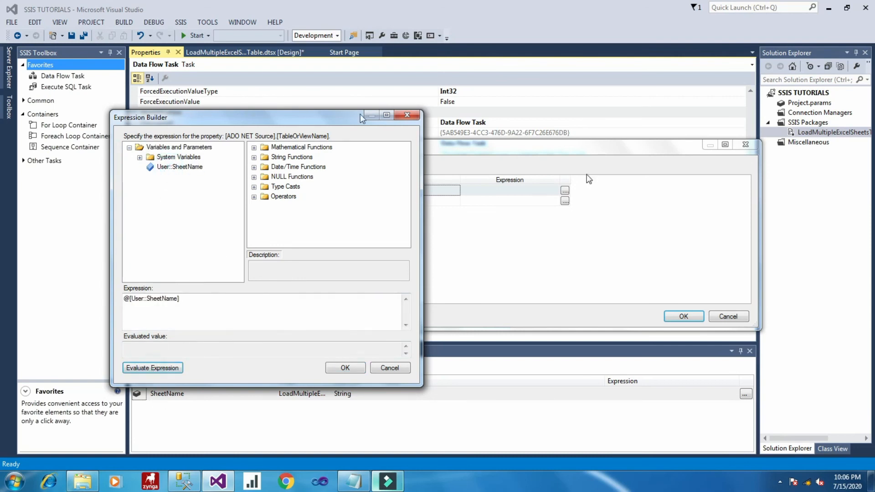
left_click(346, 367)
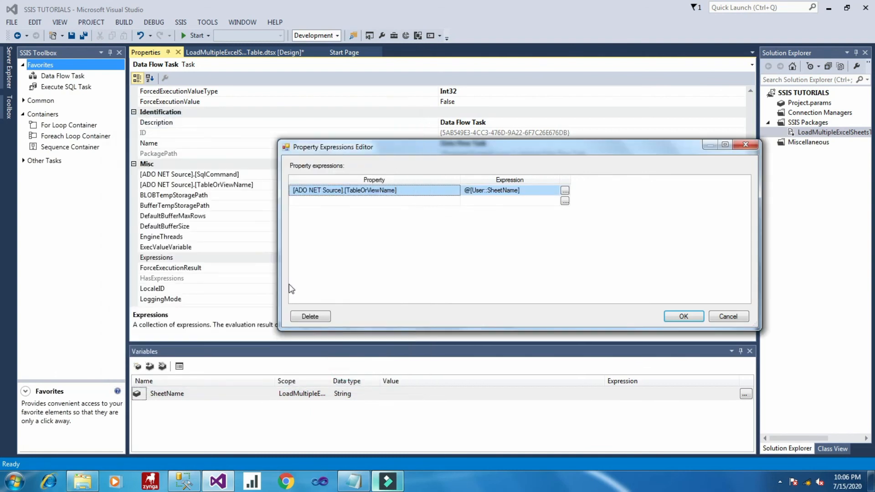
left_click(683, 316)
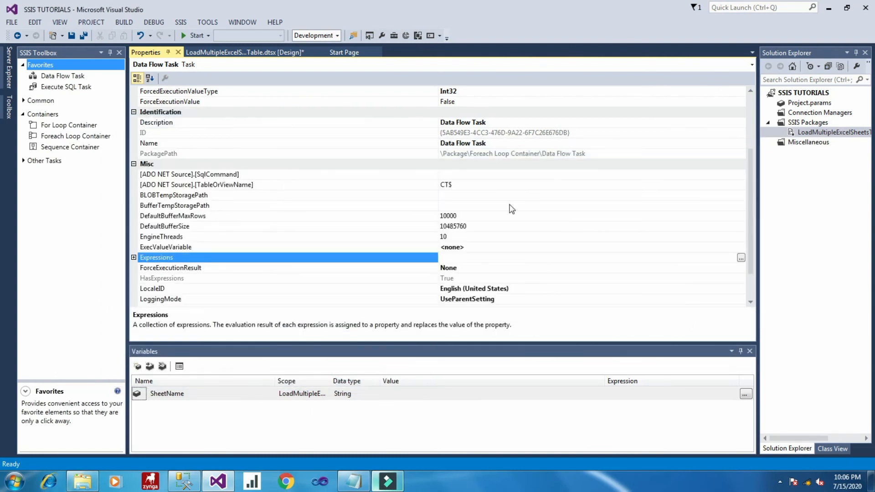
left_click(178, 187)
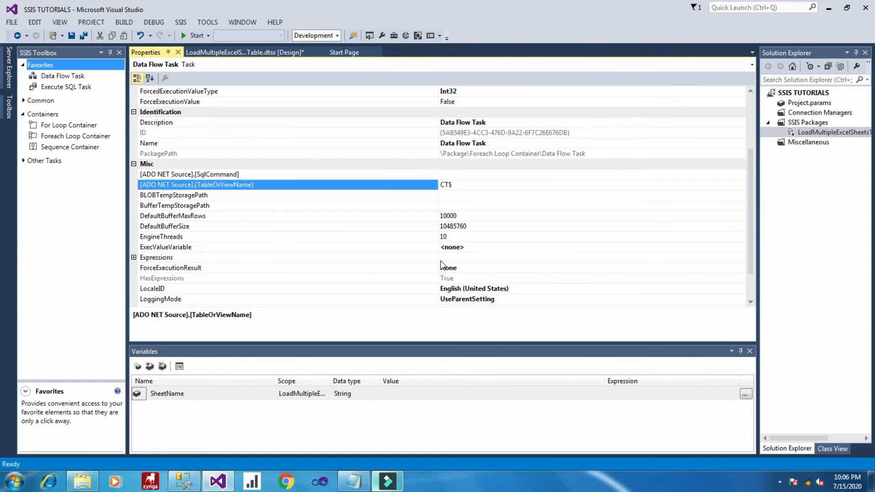
left_click(134, 258)
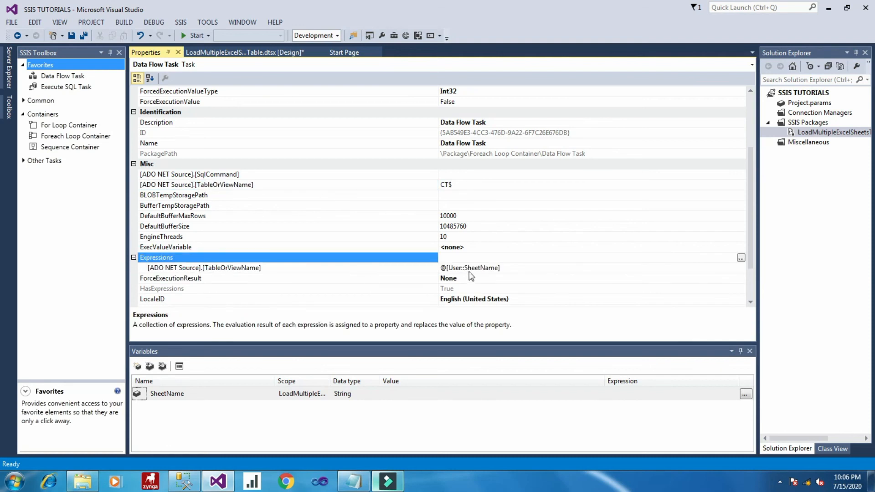
- Set the Data Flow Task's DelayValidation property to True and save the package
scroll(516, 200, "up", 3)
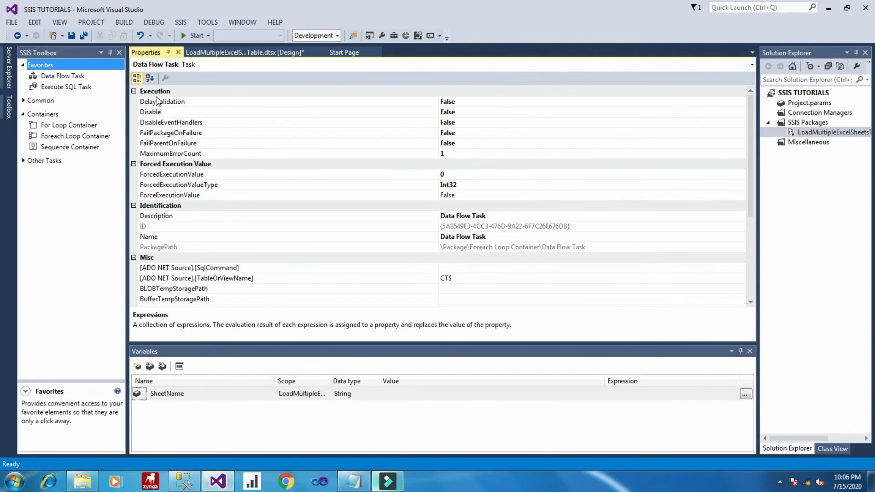
left_click(482, 101)
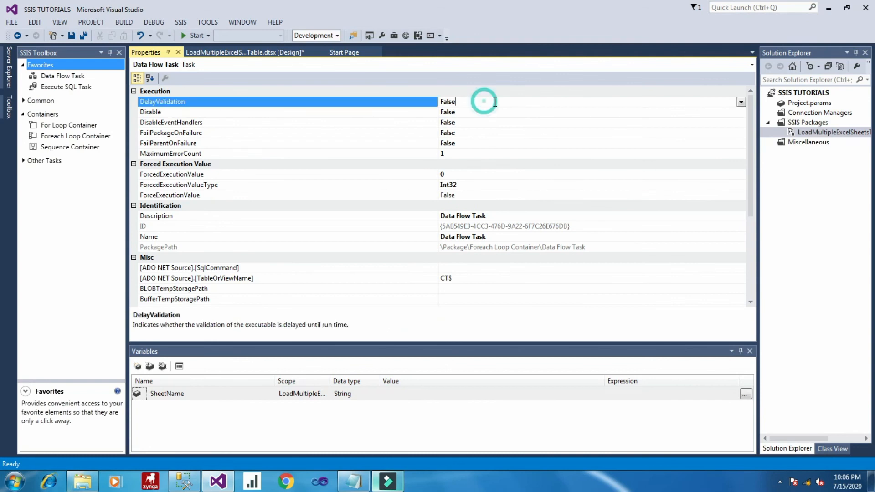
left_click(741, 102)
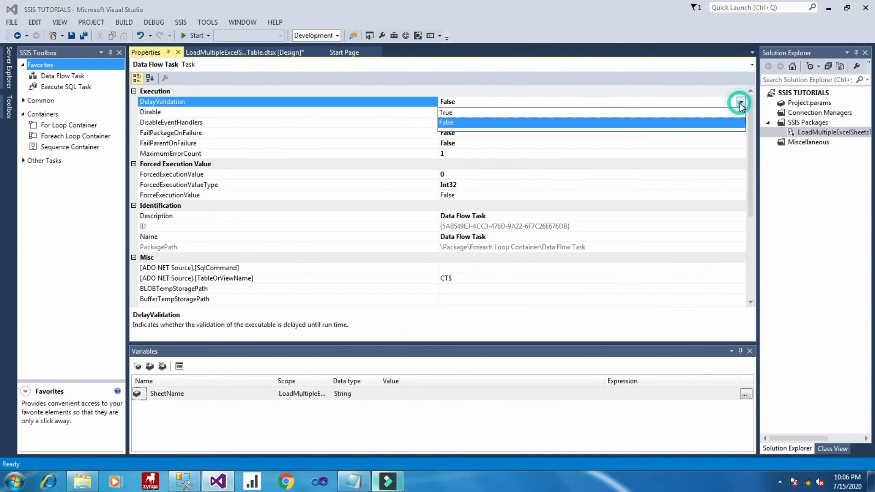
left_click(572, 112)
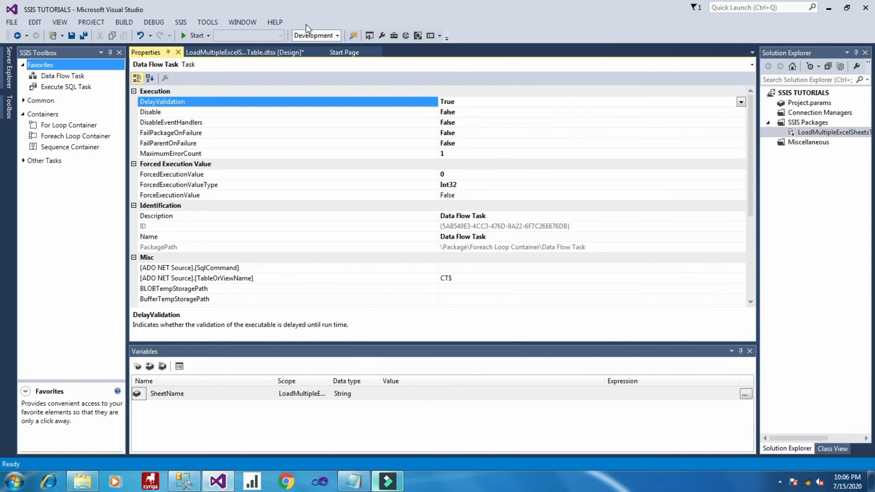
left_click(71, 36)
- Set the Foreach Loop Container's DelayValidation property to True and save the package
left_click(220, 53)
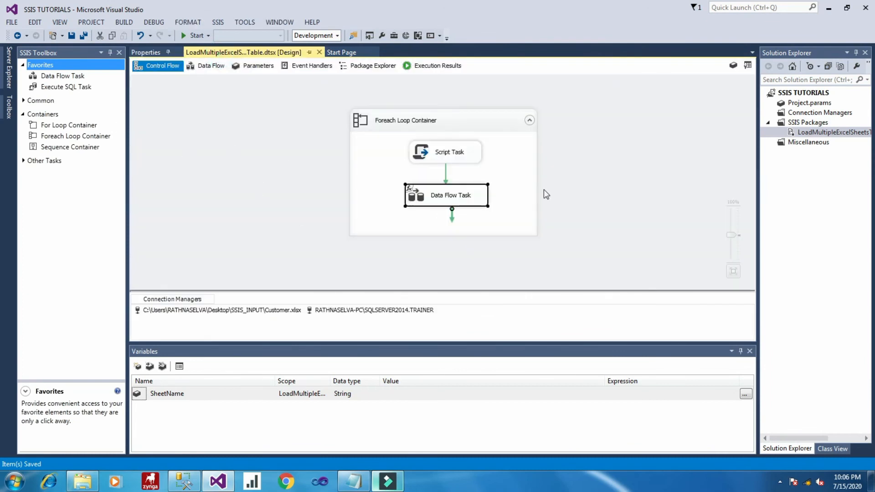
left_click(652, 202)
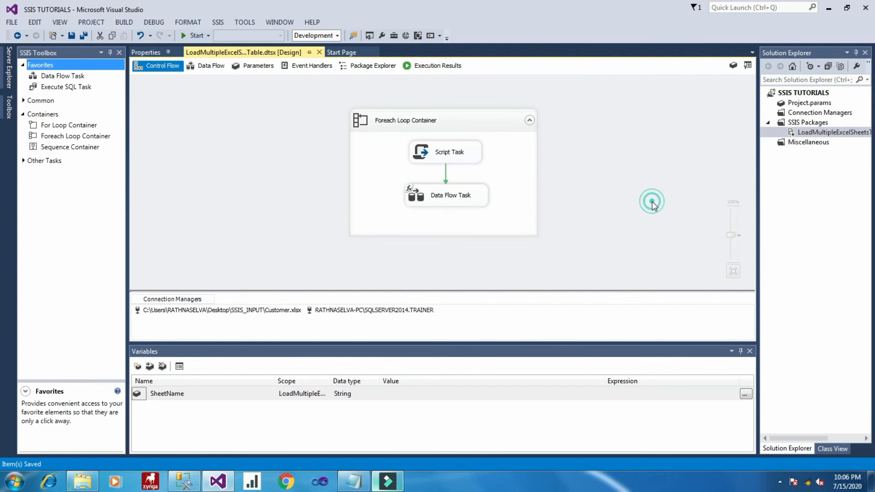
right_click(517, 178)
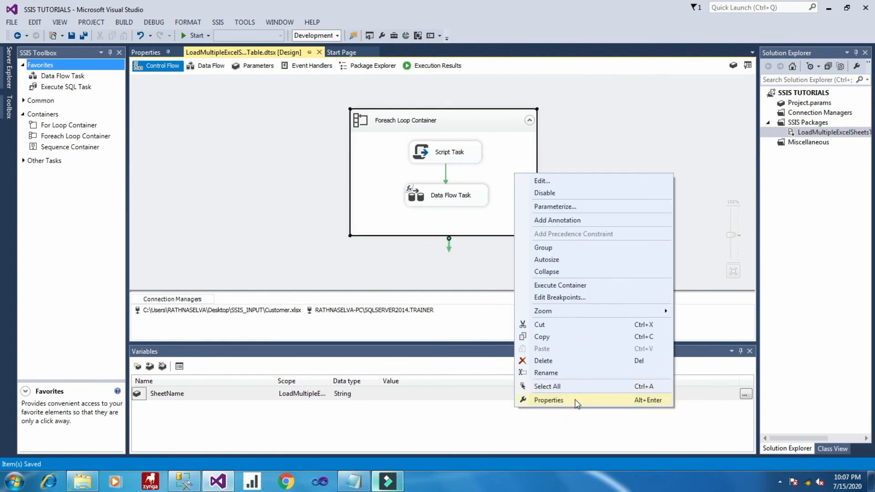
left_click(600, 106)
right_click(465, 118)
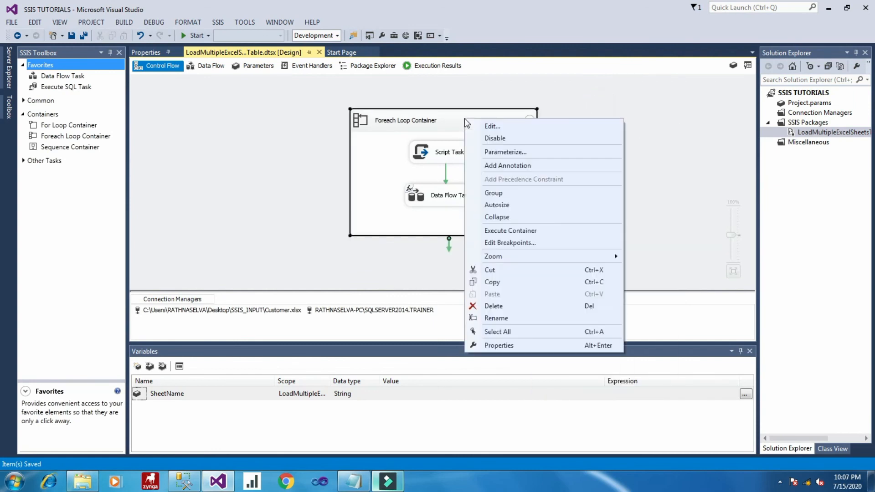
left_click(502, 346)
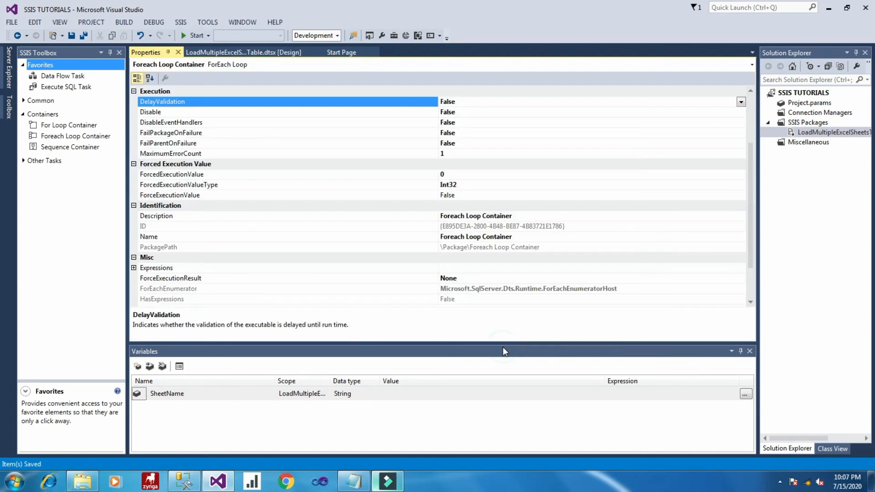
scroll(382, 171, "up", 1)
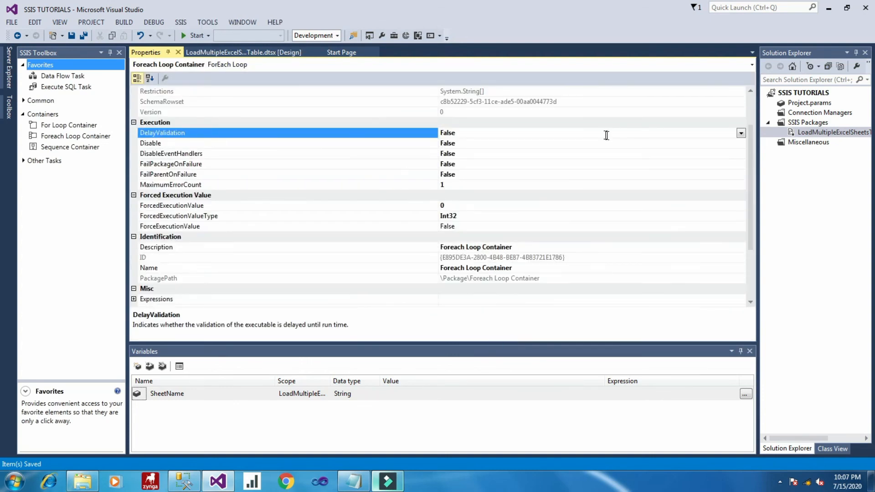
left_click(741, 133)
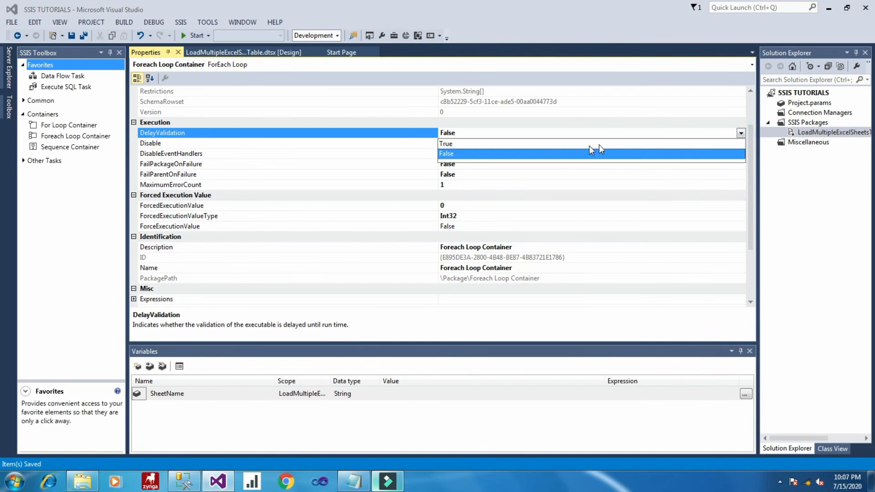
left_click(576, 144)
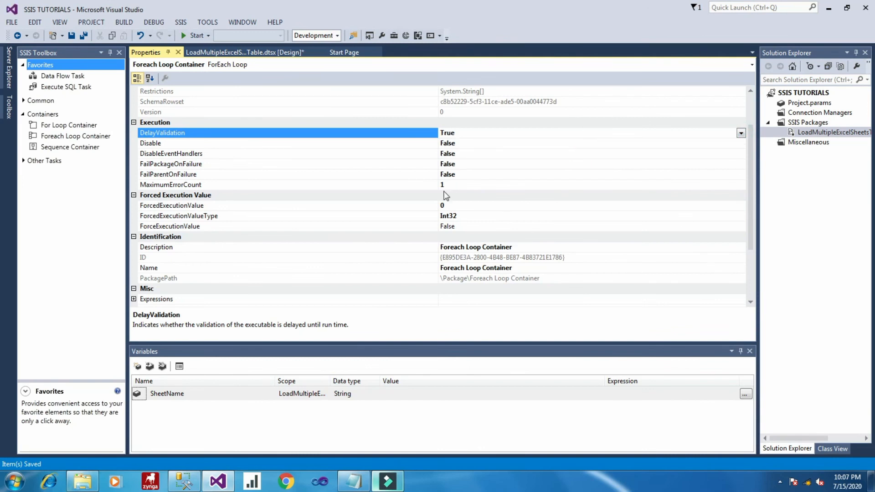
left_click(71, 35)
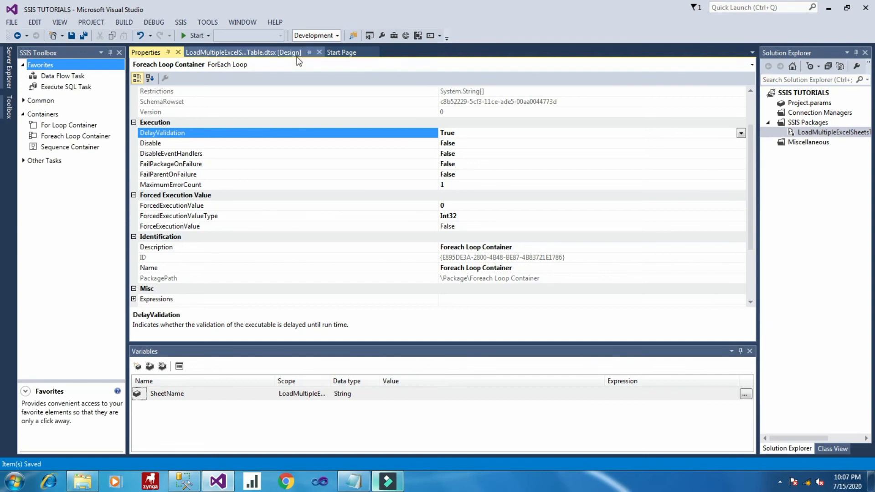
- Switch to SQL Server Management Studio and run the SELECT TOP 1000 query on the TRAINER dbo.Customer table to check its contents
left_click(275, 52)
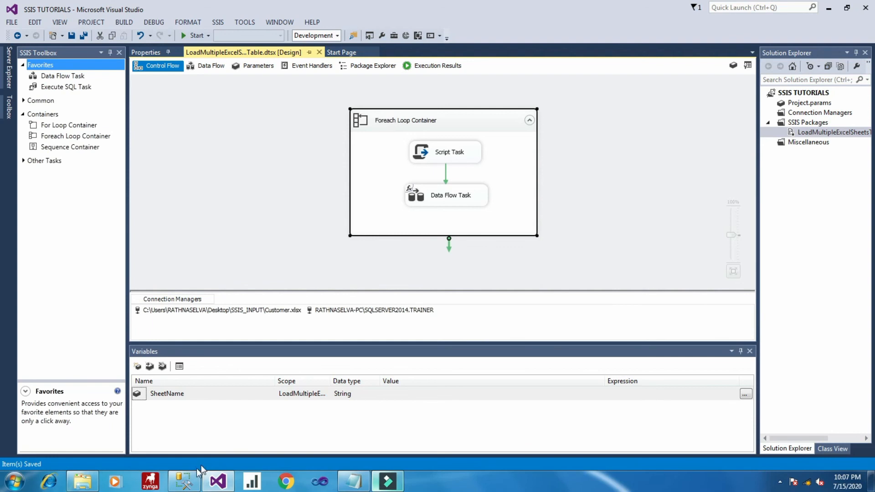
left_click(184, 482)
left_click_drag(377, 170, 232, 84)
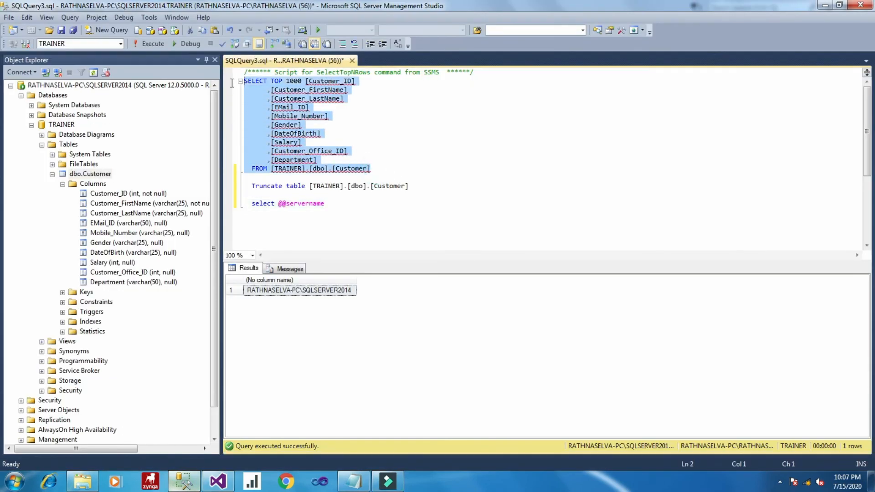
left_click(150, 43)
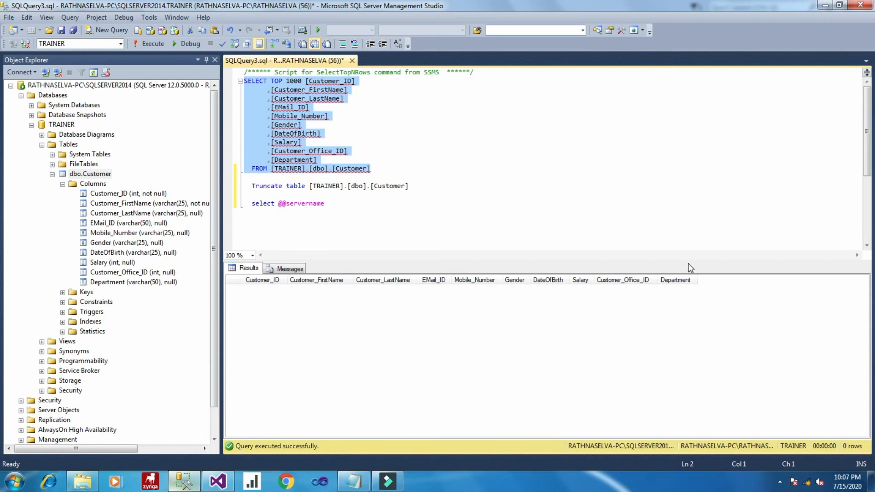
- Open the Customer workbook in Excel from its folder and view the source rows on the CT sheet
left_click(83, 482)
double_click(181, 71)
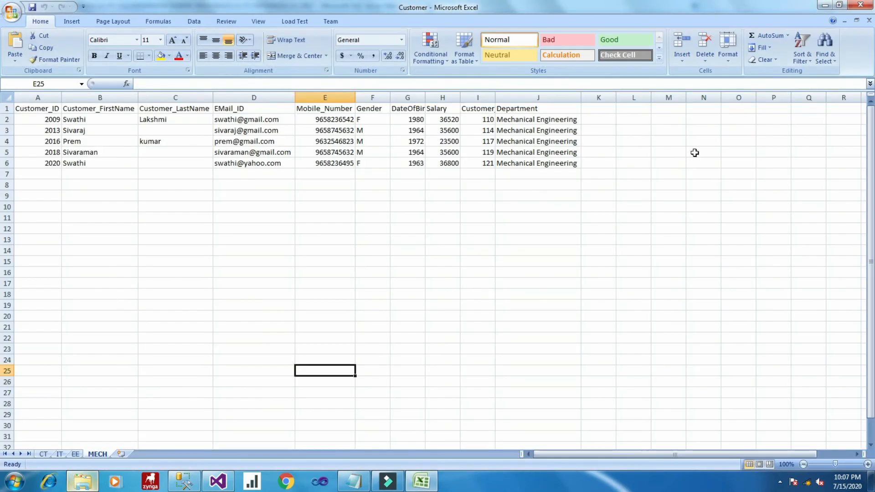
left_click(44, 454)
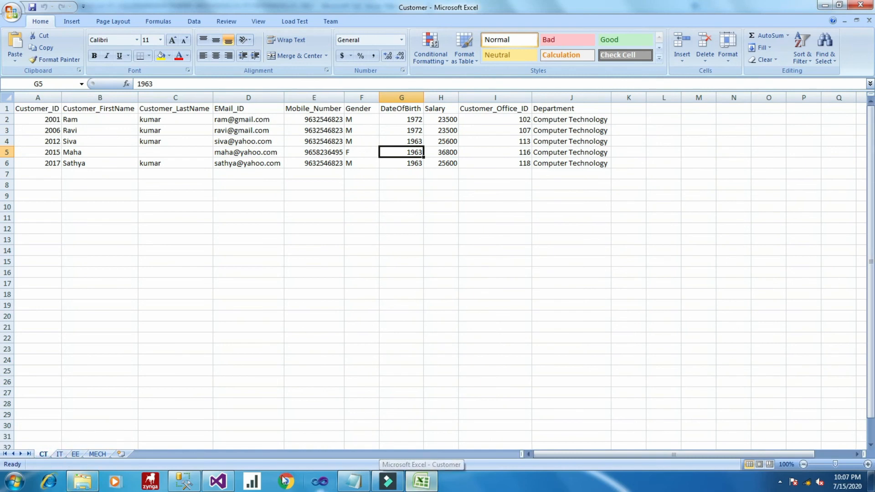
- Switch to Visual Studio, start the multiple-Excel-sheets load package, and acknowledge the CT$ sheet-name message
left_click(218, 482)
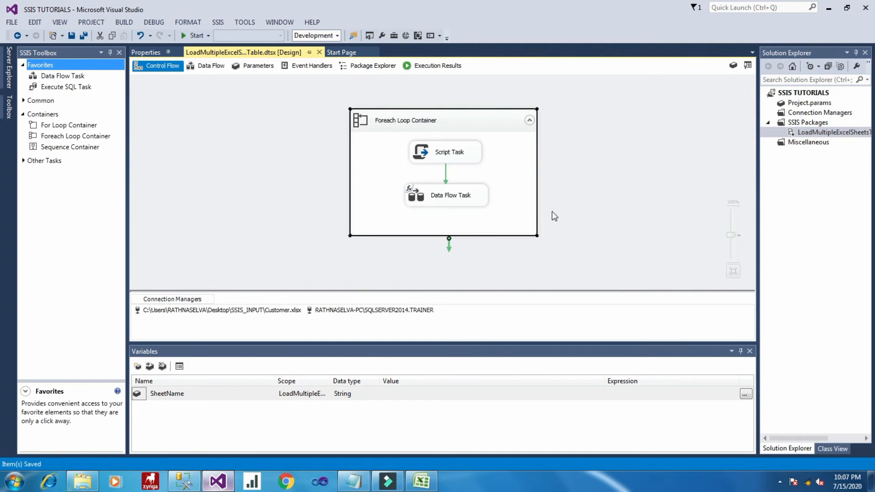
left_click(614, 194)
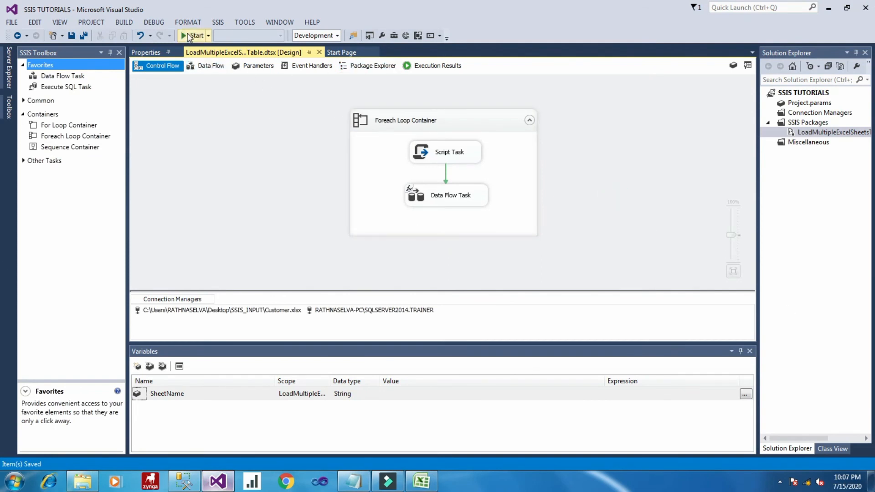
left_click(188, 36)
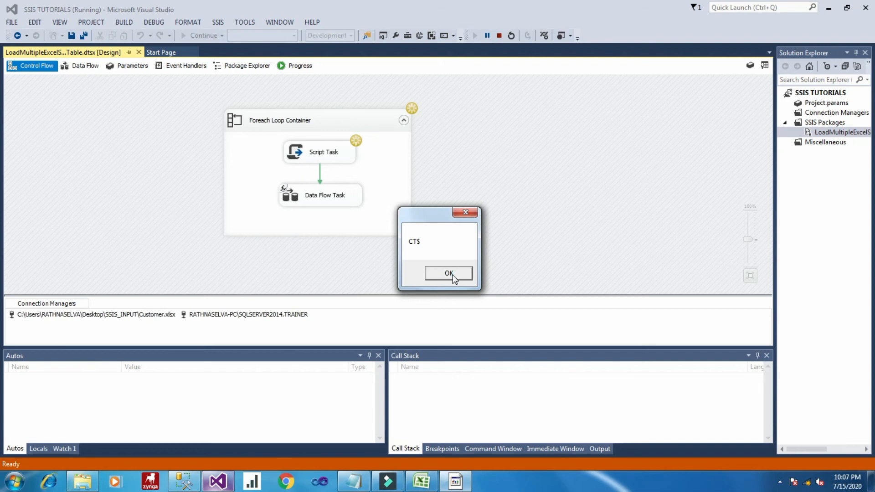
left_click(448, 273)
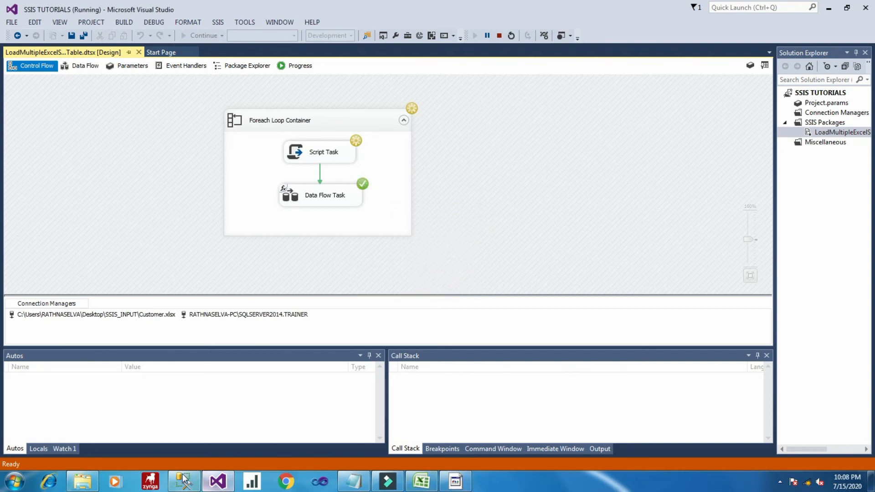
- Switch to the Customer workbook in Excel to view the IT and EE sheets, and acknowledge the running package's EE$ message
left_click(418, 485)
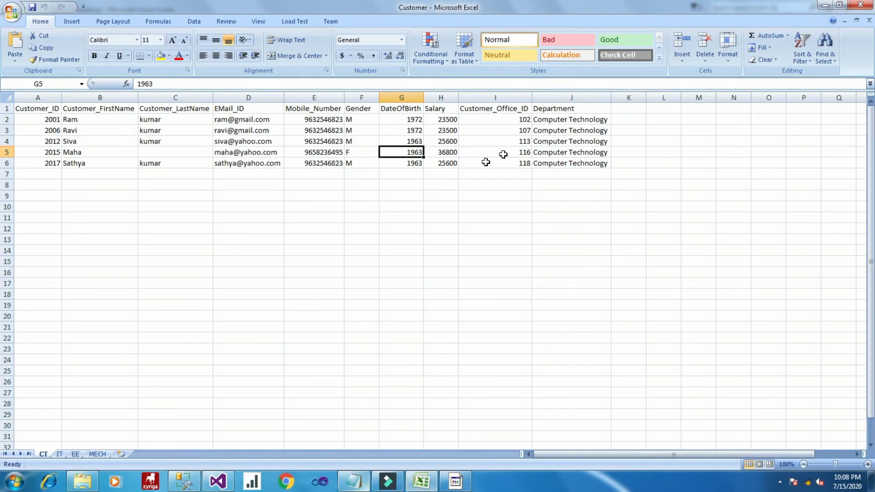
left_click(60, 454)
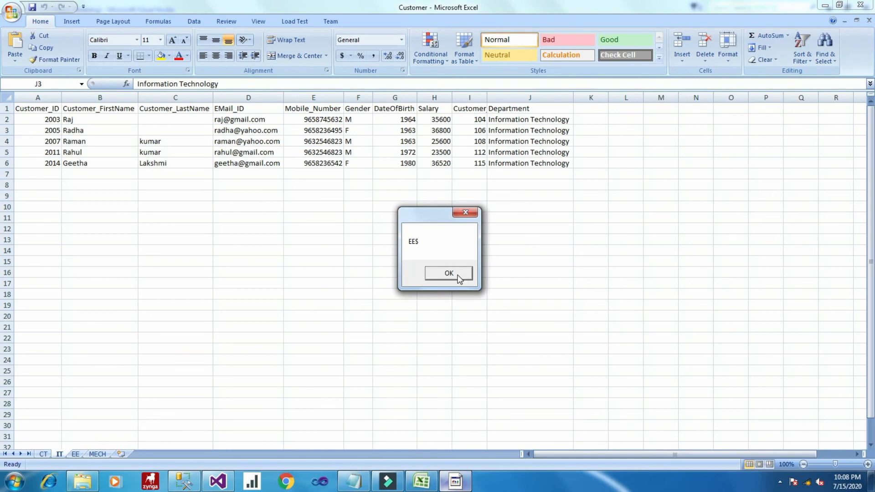
left_click(449, 273)
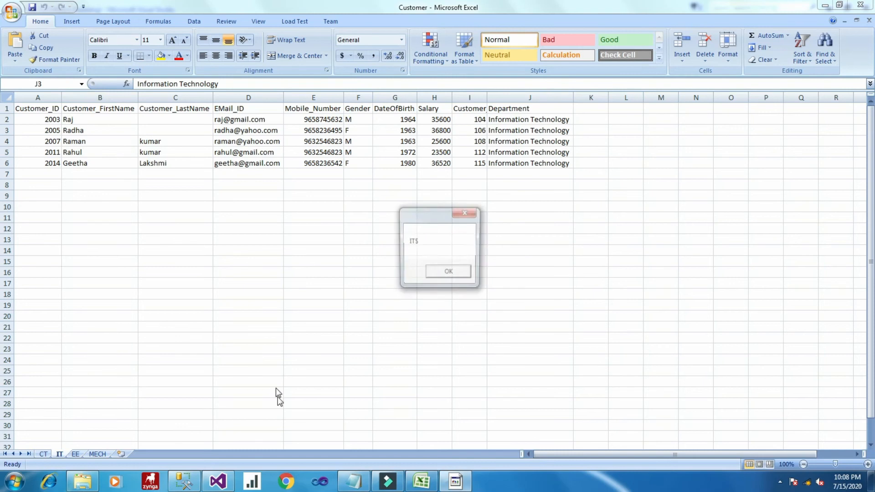
key("Return")
left_click(76, 454)
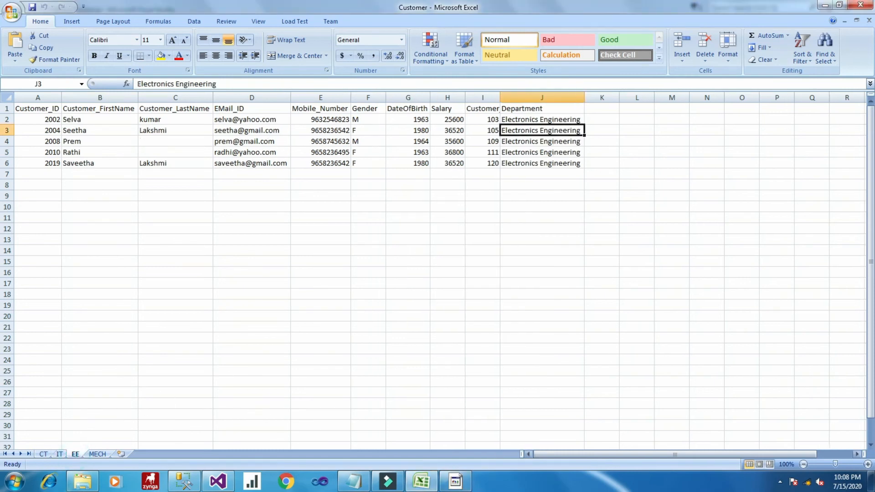
- Compare the package's IT$ message with the IT sheet's rows and acknowledge the message
left_click(455, 481)
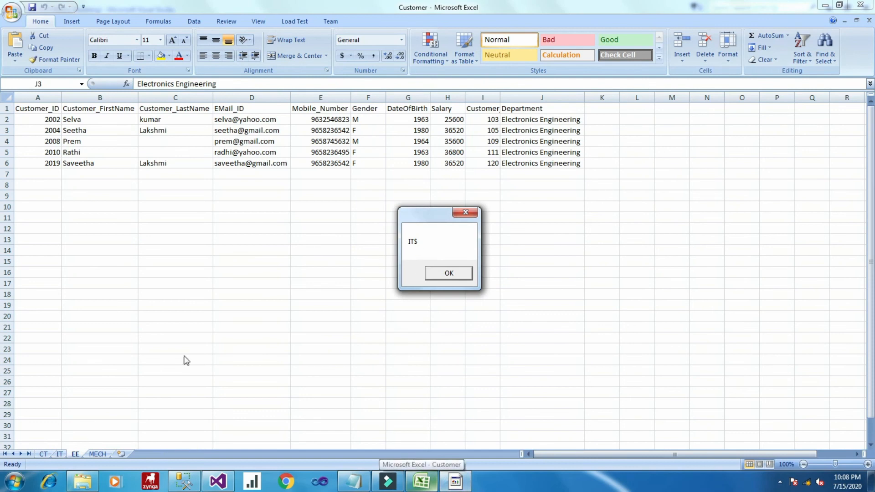
key("Return")
left_click(59, 454)
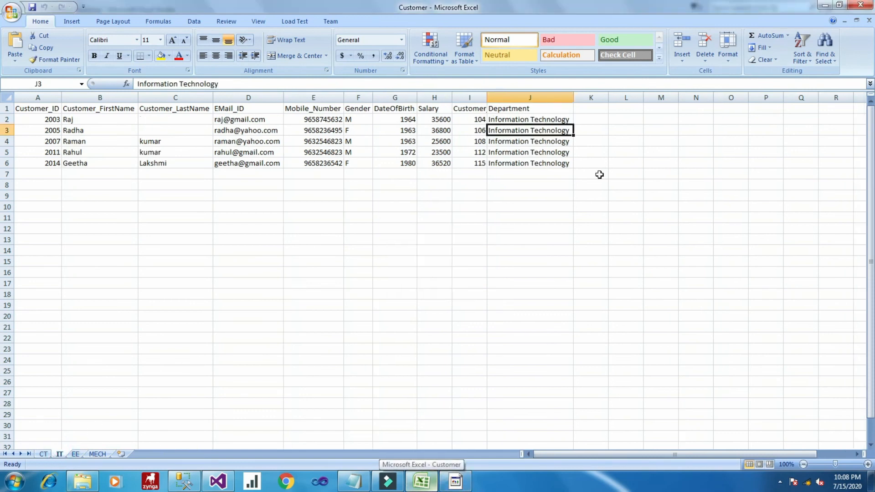
left_click(457, 482)
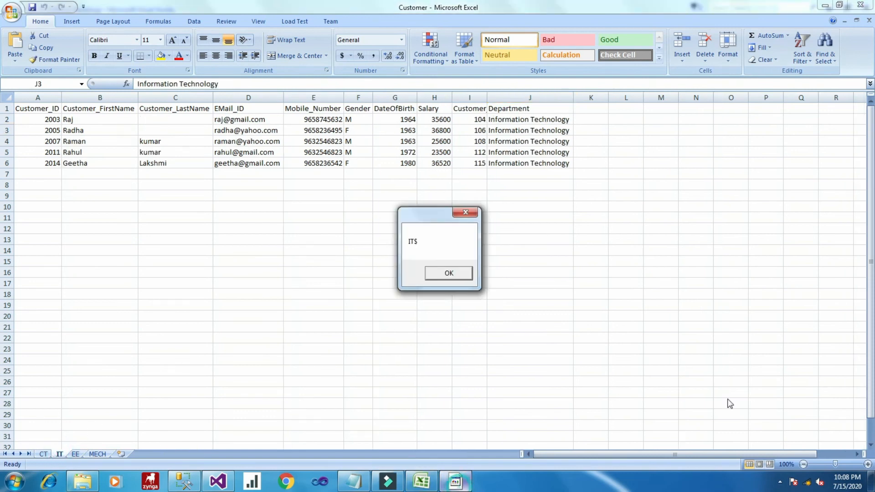
left_click(458, 275)
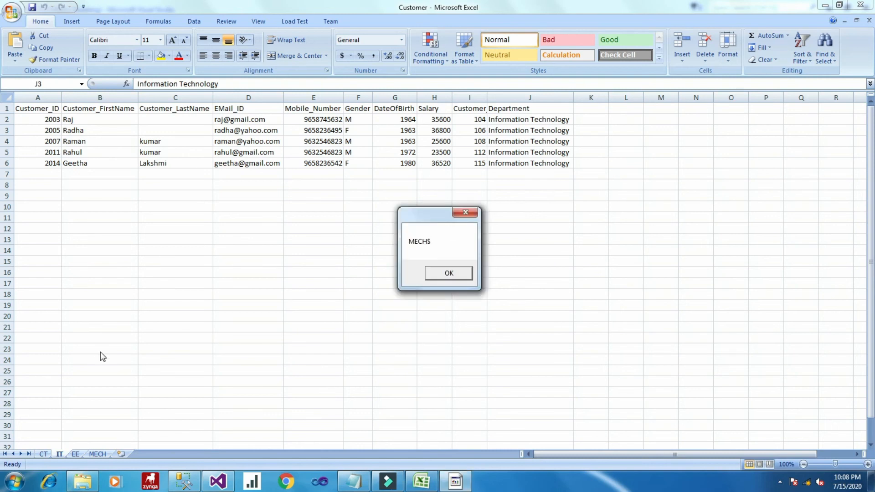
- Acknowledge the MECH$ message with the MECH sheet in view, and stop debugging the package in Visual Studio
key("Return")
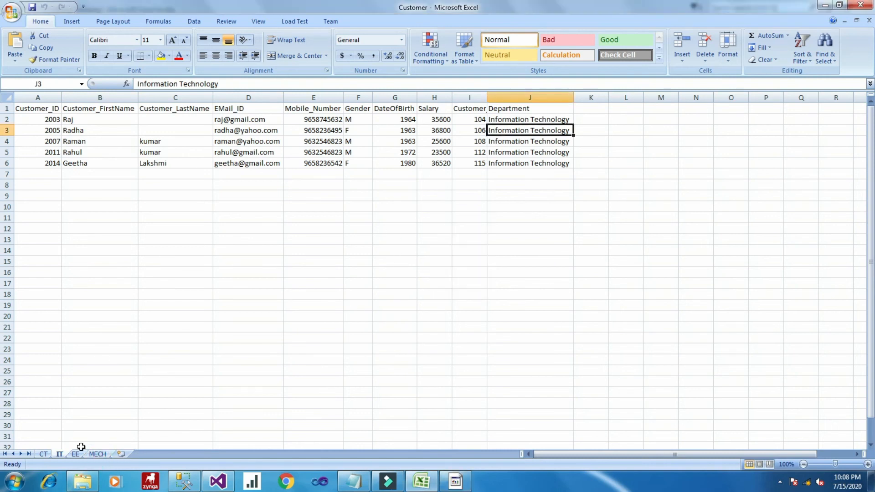
left_click(94, 455)
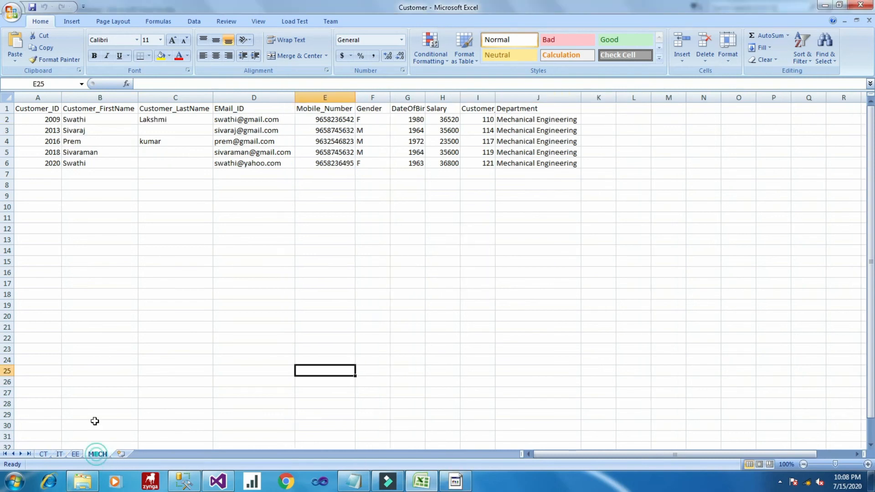
left_click(457, 483)
left_click(448, 274)
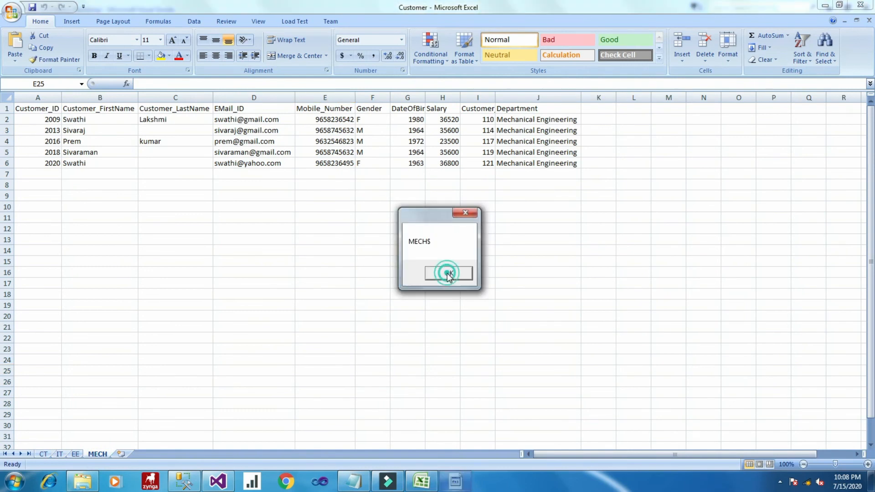
left_click(218, 482)
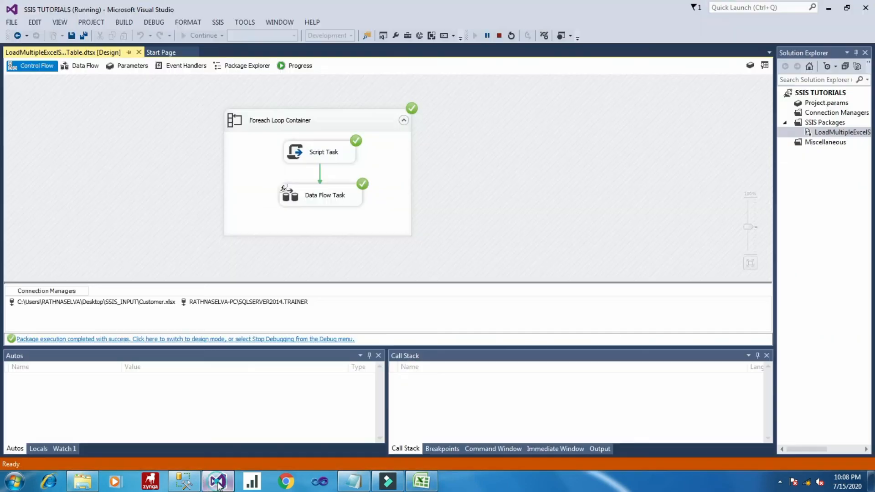
left_click(499, 35)
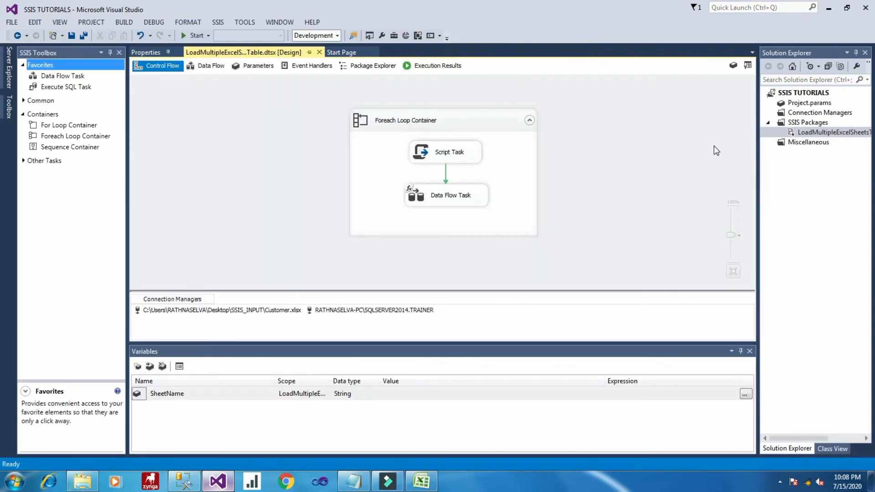
- Switch to SQL Server Management Studio, rerun the SELECT TOP 1000 query on TRAINER dbo.Customer, and review the loaded rows for all departments
left_click(190, 486)
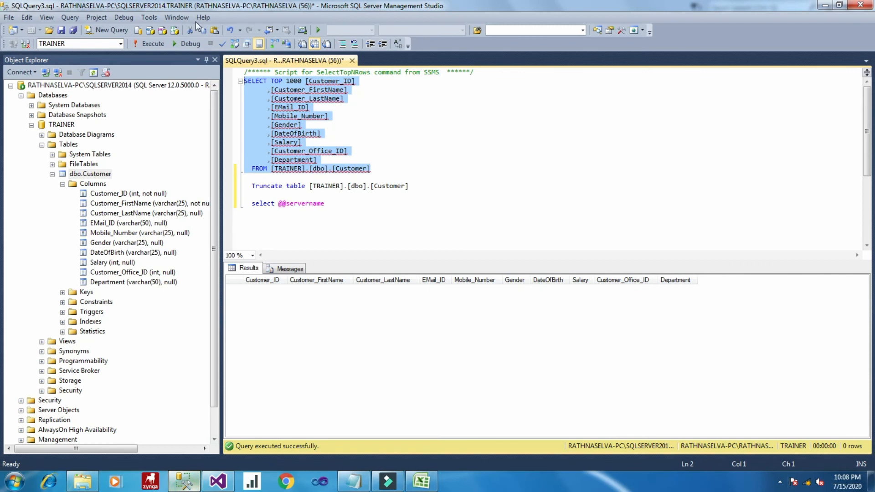
left_click(152, 44)
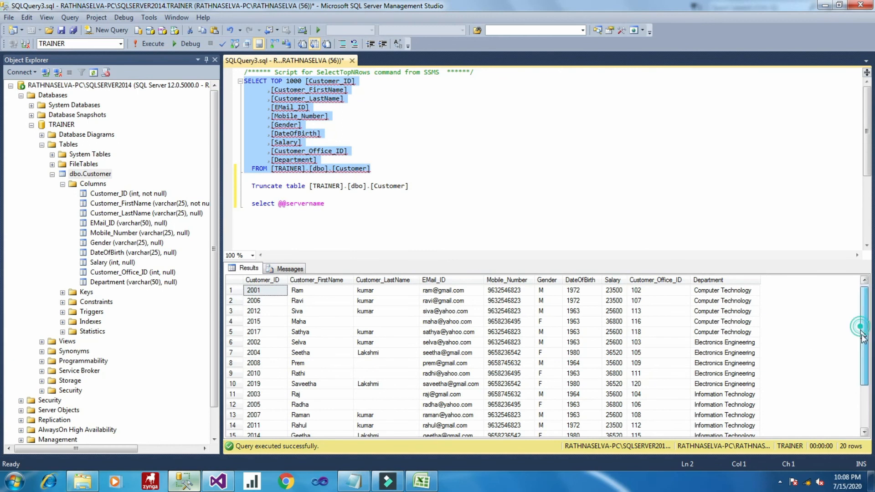
left_click_drag(866, 332, 866, 351)
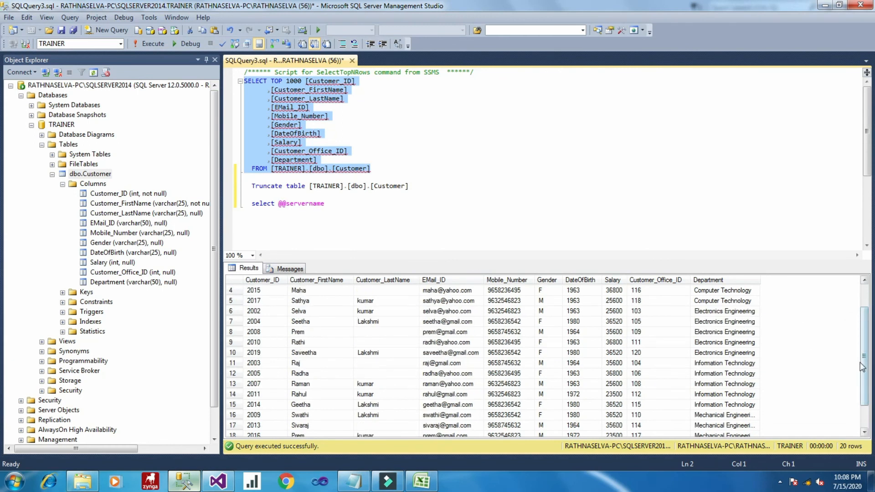
scroll(865, 367, "down", 1)
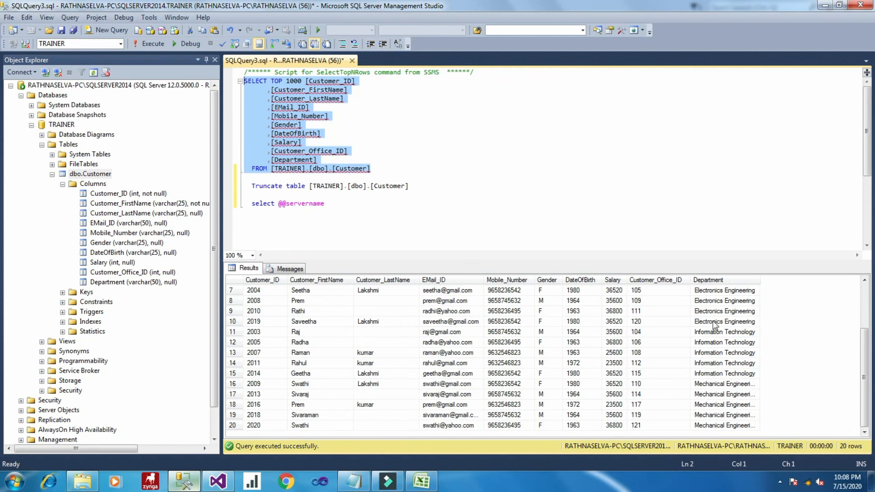
left_click_drag(864, 361, 871, 317)
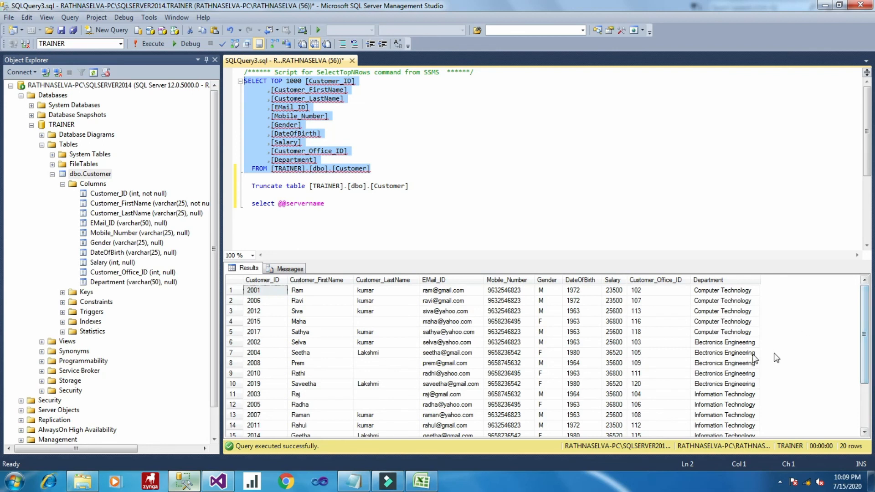